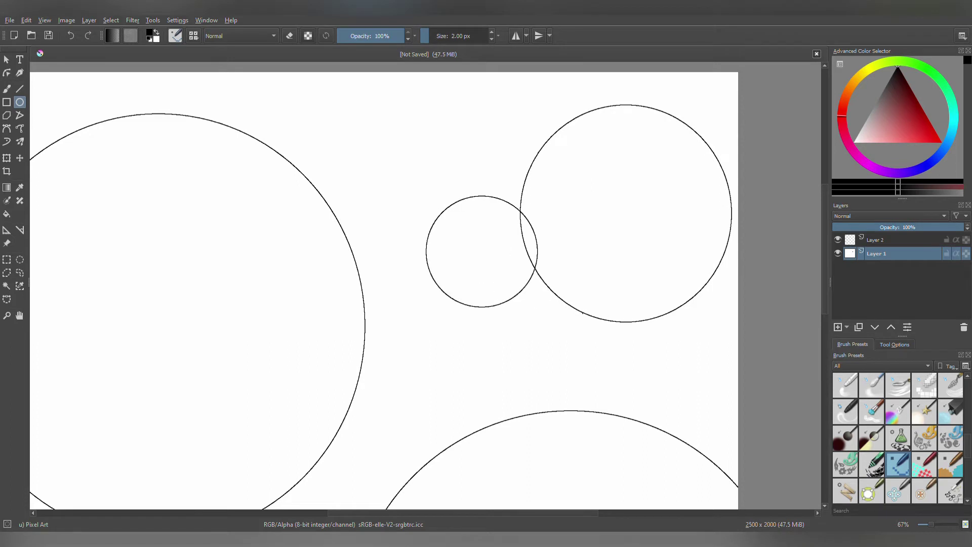
Step: Draw five more overlapping circle outlines: three along the canvas's lower-left area, one at its upper-left edge and one at its right edge
scroll(632, 201, "down", 10)
scroll(416, 236, "left", 3)
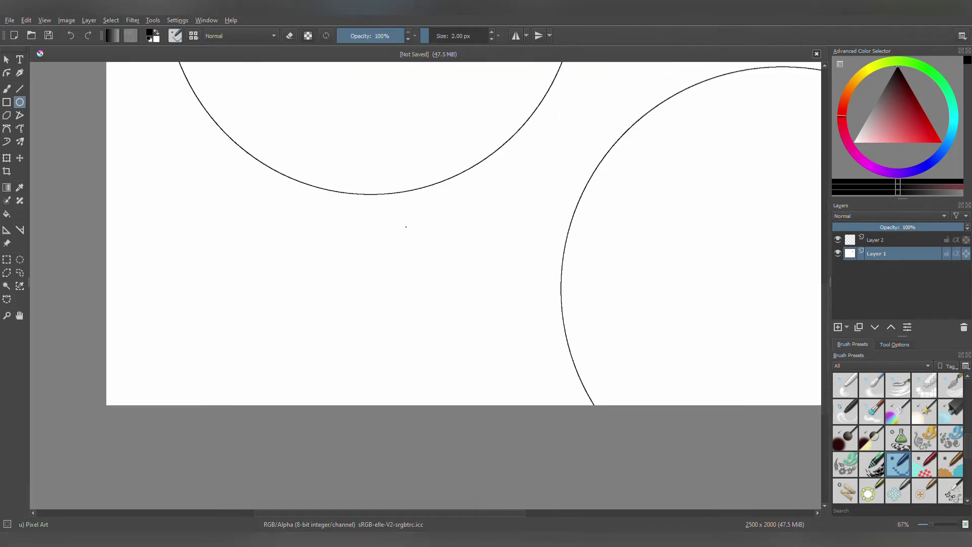
scroll(457, 344, "down", 3)
scroll(457, 344, "up", 2)
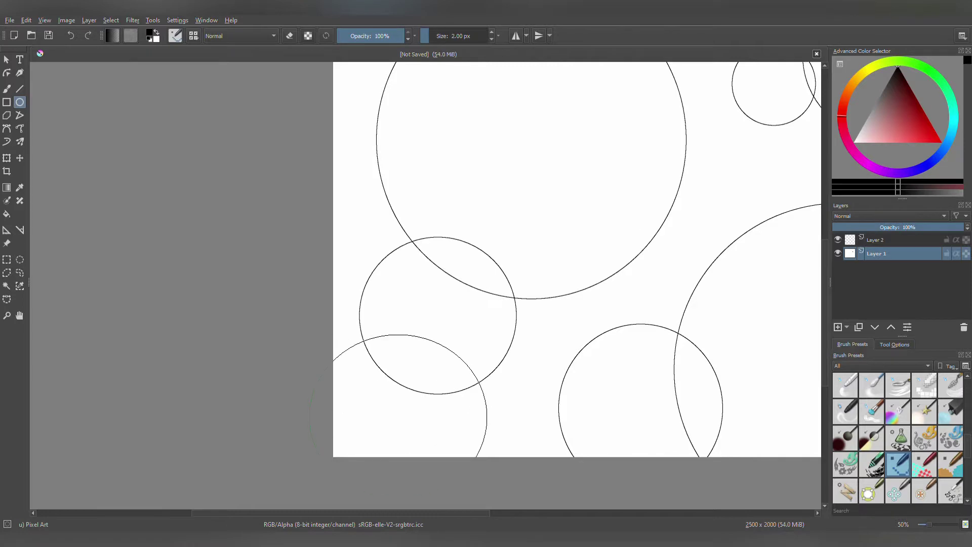
scroll(470, 291, "up", 5)
scroll(450, 304, "right", 1)
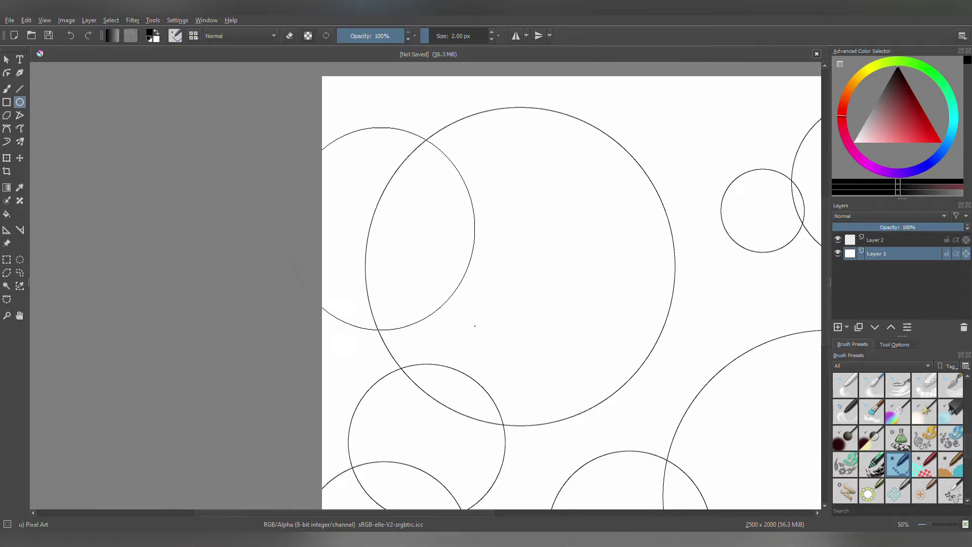
scroll(501, 327, "down", 3)
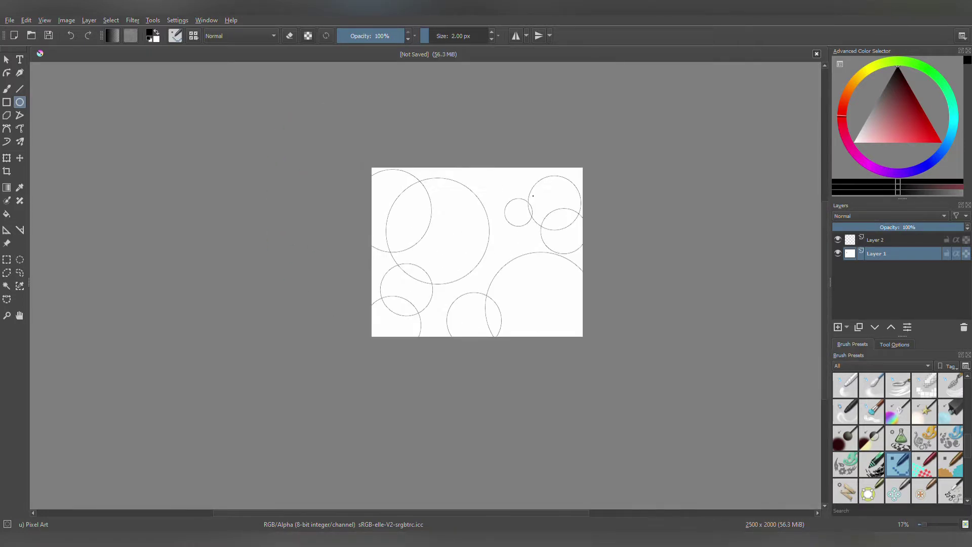
scroll(456, 334, "up", 3)
Step: Cut small gaps in the overlapped outlines where the circles intersect, using the Dynamic Brush in white
key("x")
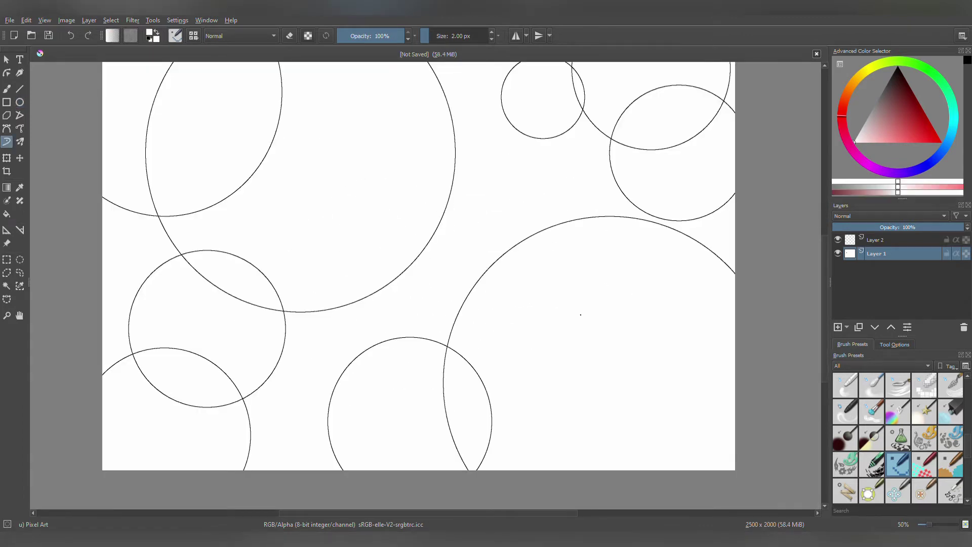
scroll(294, 248, "up", 8)
scroll(294, 248, "down", 3)
scroll(328, 261, "down", 5)
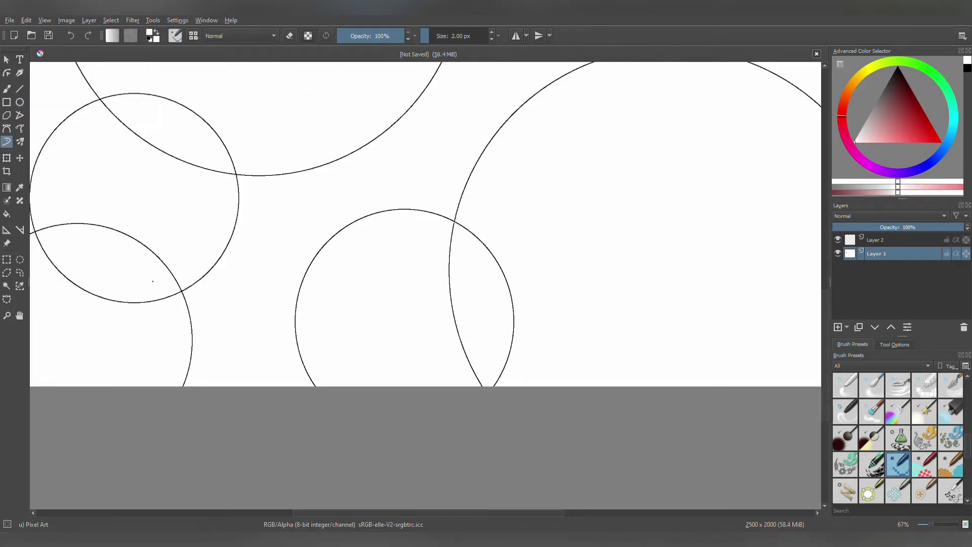
scroll(102, 313, "up", 12)
scroll(102, 313, "down", 8)
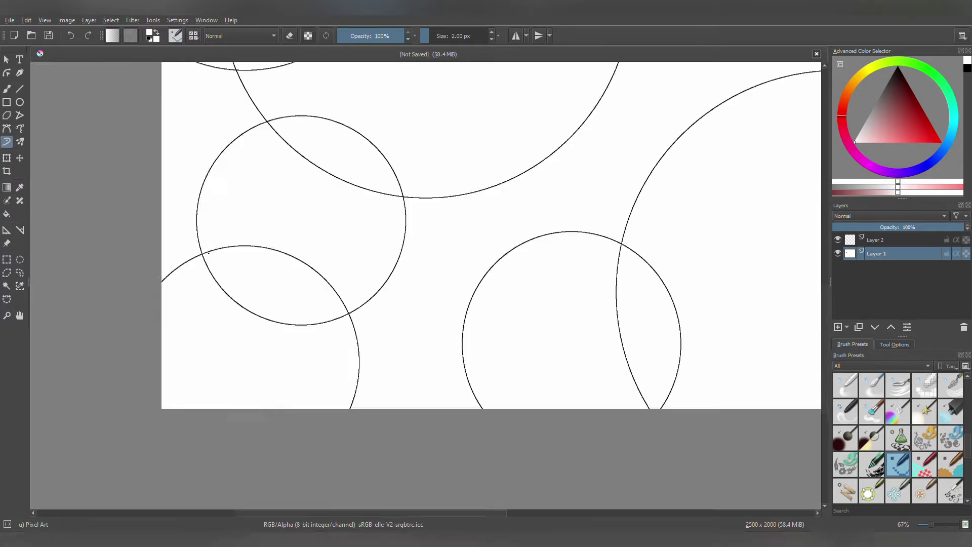
scroll(493, 371, "up", 10)
scroll(510, 358, "down", 7)
scroll(450, 365, "up", 10)
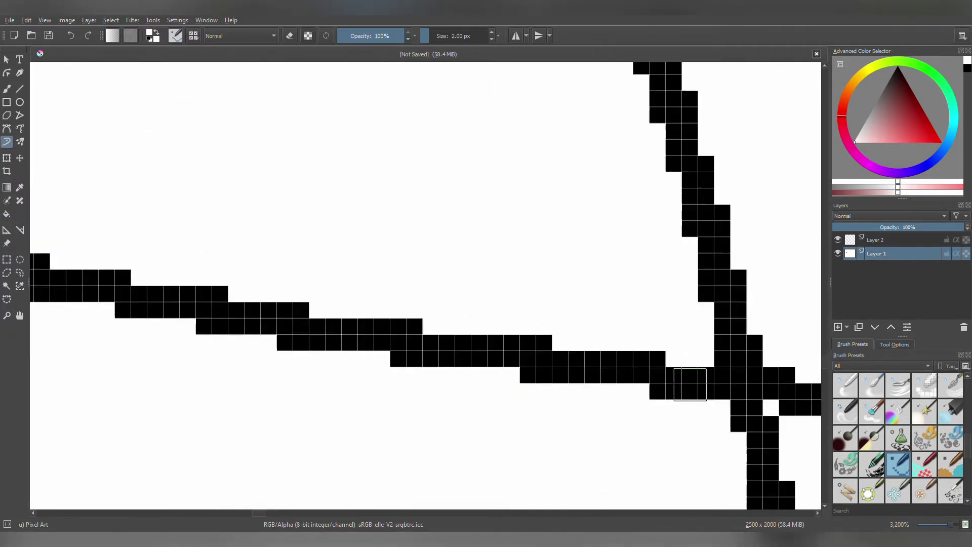
scroll(617, 350, "down", 7)
scroll(341, 226, "up", 6)
scroll(329, 228, "down", 7)
scroll(456, 310, "up", 8)
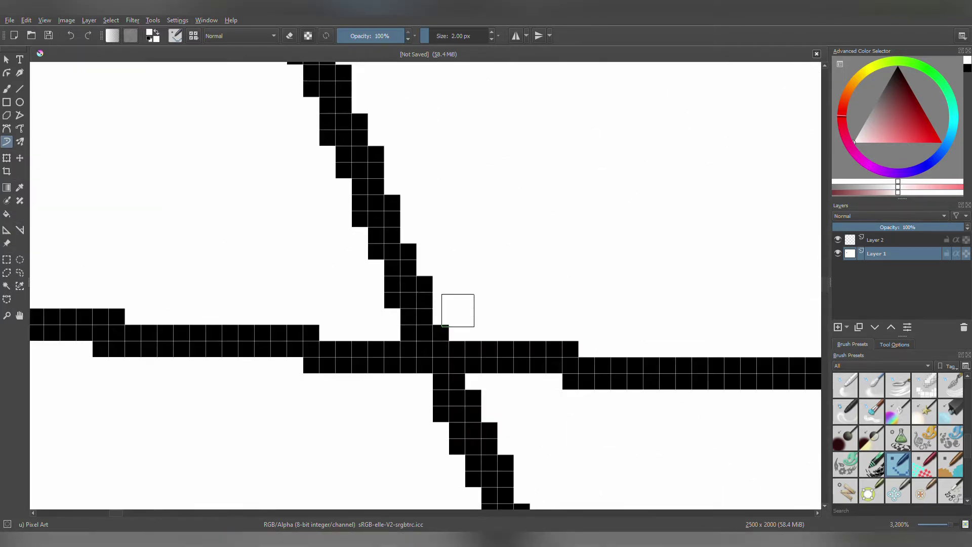
scroll(456, 311, "down", 7)
scroll(495, 382, "up", 12)
scroll(533, 91, "down", 8)
scroll(715, 162, "up", 10)
scroll(715, 162, "down", 8)
scroll(577, 232, "up", 5)
scroll(491, 238, "down", 5)
scroll(425, 101, "up", 8)
scroll(419, 125, "down", 8)
scroll(419, 124, "up", 6)
scroll(419, 124, "down", 6)
scroll(419, 125, "up", 6)
Step: Fill the separated arcs inside the overlaps with white so the front circles cover the ones behind them
key("f")
scroll(420, 124, "down", 8)
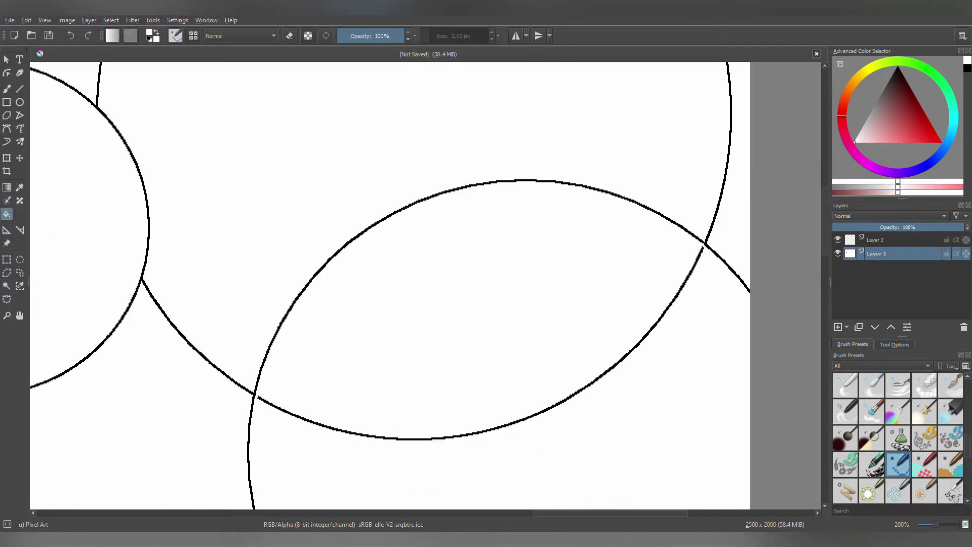
scroll(419, 124, "up", 6)
scroll(419, 125, "down", 7)
scroll(419, 124, "up", 5)
scroll(420, 125, "down", 7)
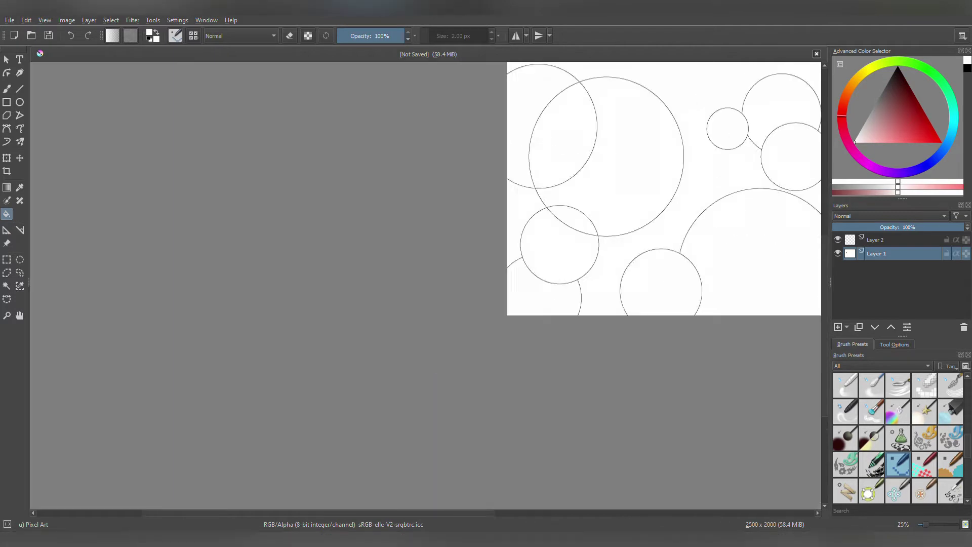
scroll(420, 124, "up", 6)
scroll(419, 125, "down", 4)
scroll(420, 125, "up", 5)
scroll(395, 202, "down", 9)
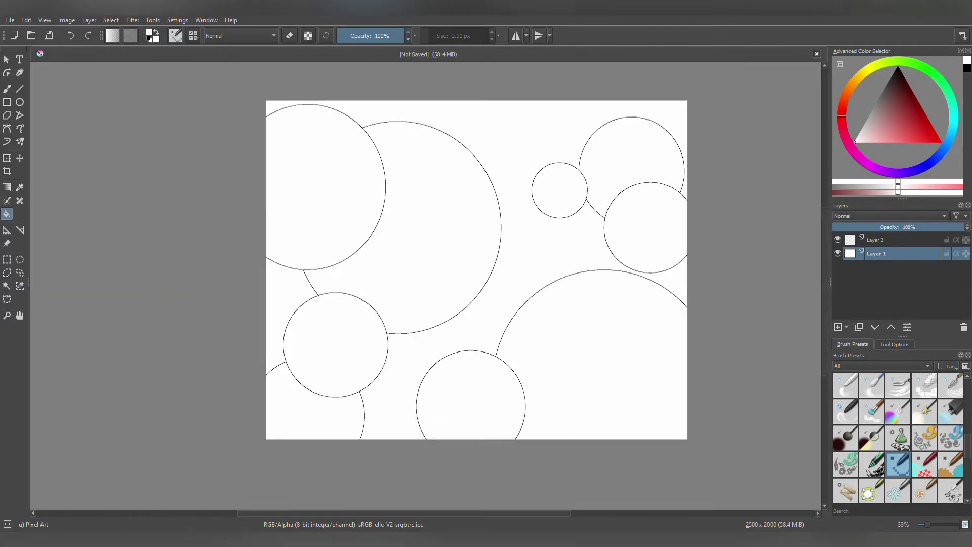
Step: Draw two tall arched eyes with curved lower edges in black on the large lower-right circle
scroll(395, 202, "up", 4)
scroll(395, 202, "down", 1)
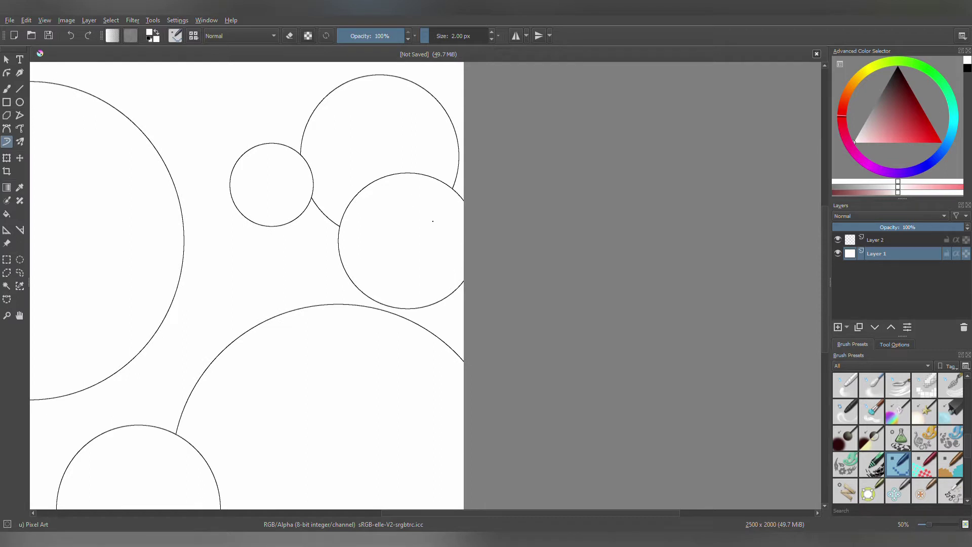
scroll(301, 216, "down", 1)
scroll(254, 238, "up", 2)
scroll(207, 269, "up", 1)
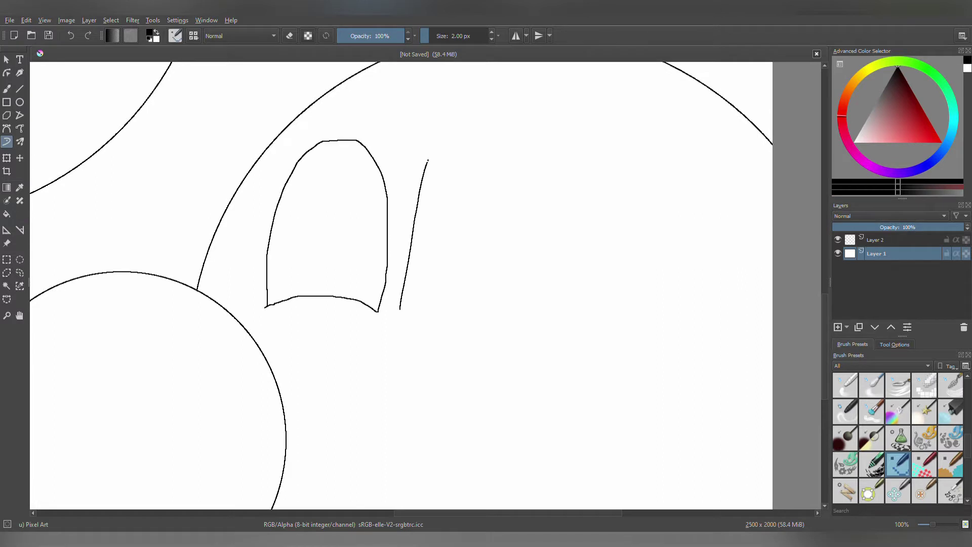
Step: Draw a wide open smiling mouth below the eyes of the large lower-right circle, redoing its lower curve
scroll(221, 240, "down", 2)
scroll(220, 240, "up", 3)
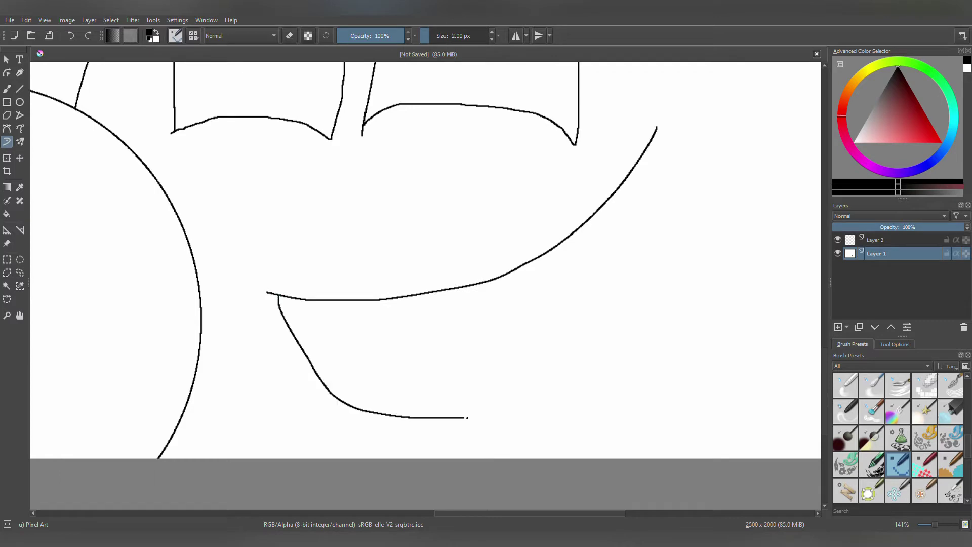
scroll(275, 345, "down", 3)
key("ctrl+z")
scroll(275, 345, "up", 3)
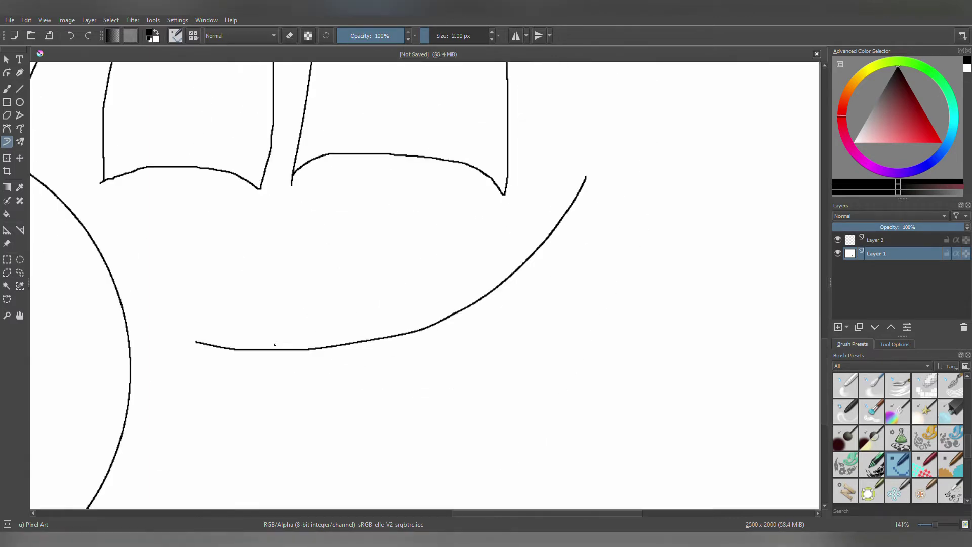
left_click_drag(598, 229, 586, 178)
Step: Draw two arched, open-bottomed eyes and a small curved smile on the bottom-middle circle
scroll(586, 178, "down", 3)
scroll(403, 270, "up", 4)
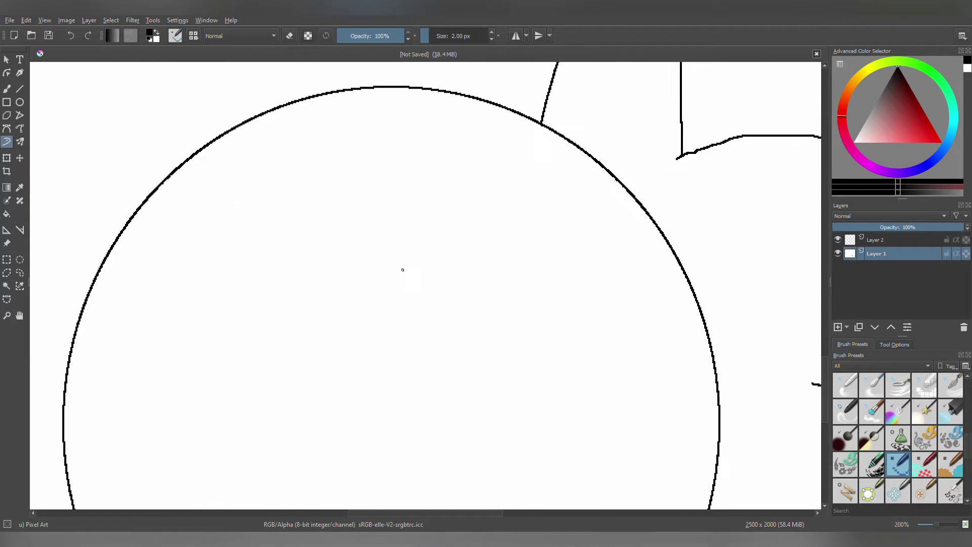
scroll(402, 270, "down", 1)
left_click_drag(474, 325, 470, 286)
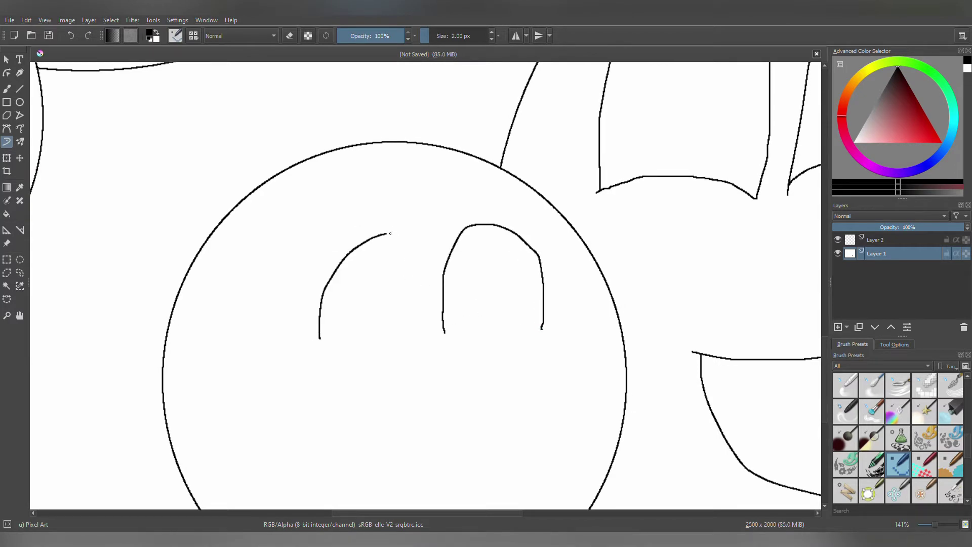
left_click_drag(391, 233, 427, 330)
scroll(427, 329, "down", 3)
scroll(384, 239, "up", 3)
left_click_drag(385, 238, 477, 238)
Step: Draw an annoyed face with two half-closed eyes under flat lids and a straight mouth on the right-edge circle
scroll(429, 195, "down", 4)
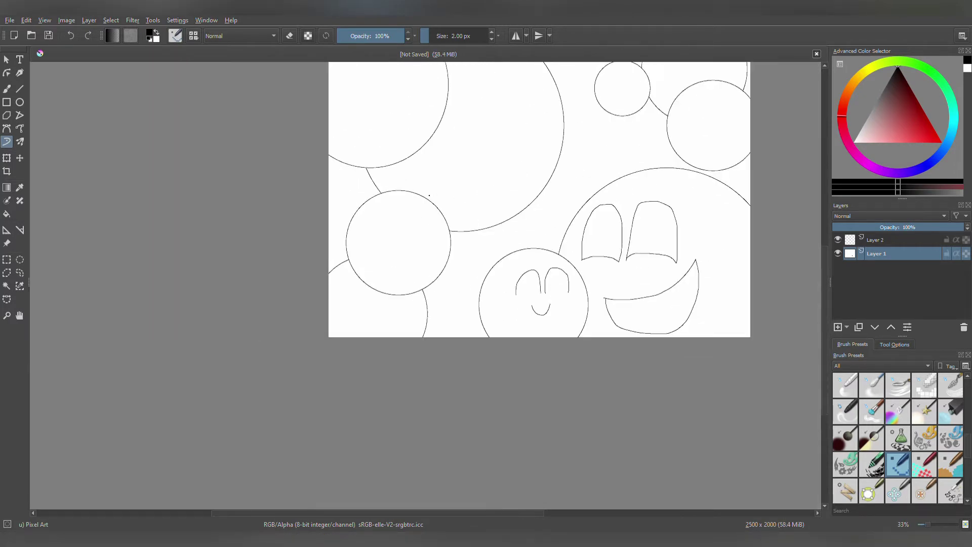
scroll(429, 195, "up", 5)
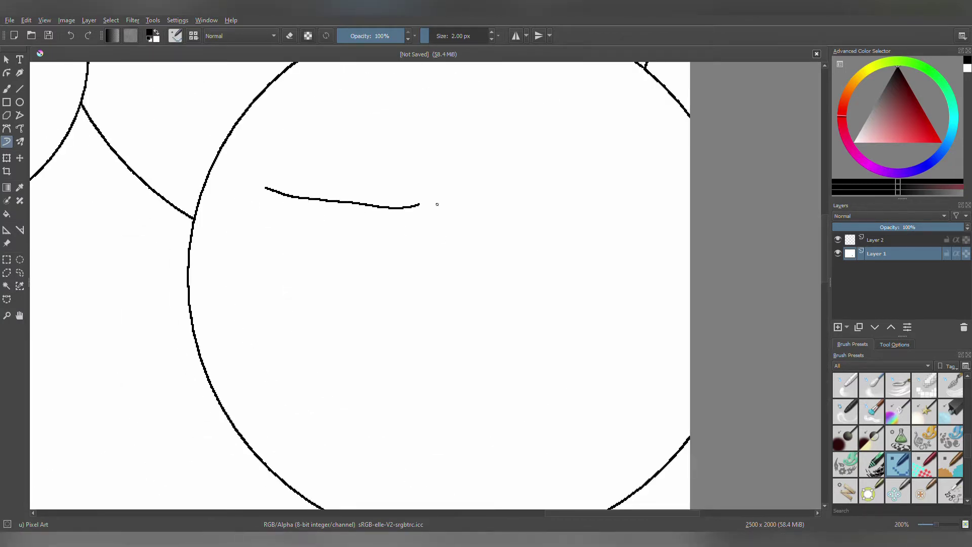
scroll(416, 221, "up", 1)
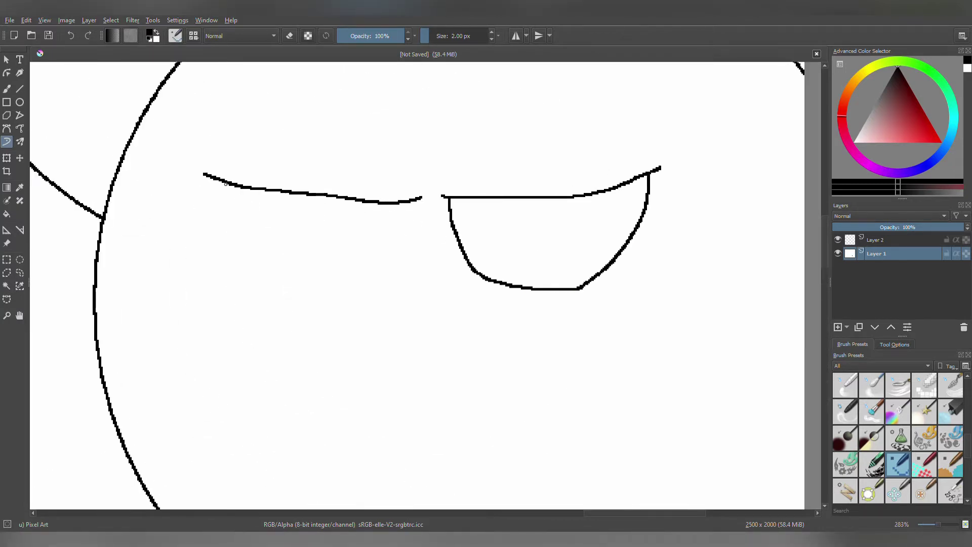
scroll(407, 201, "down", 5)
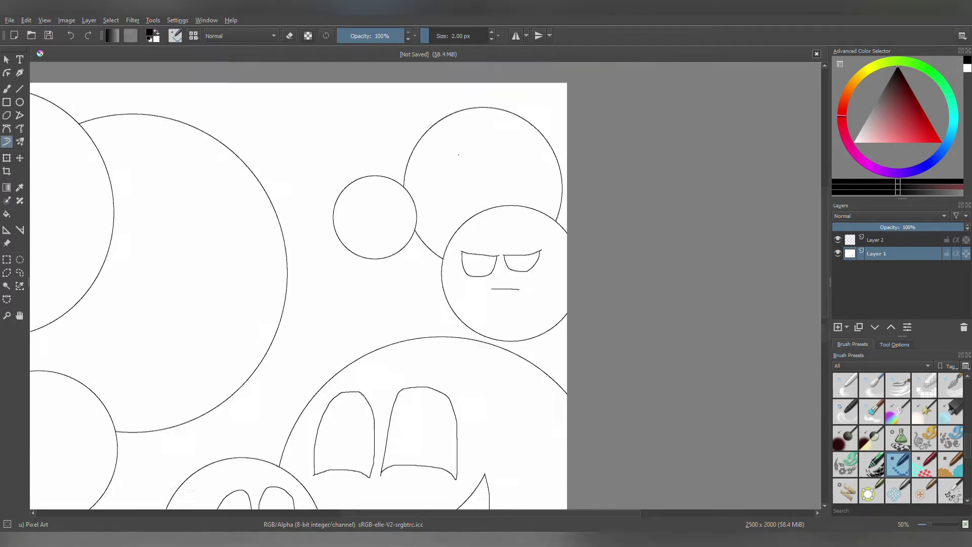
Step: Draw a skeptical face with one raised brow on the upper-right circle, and two eyes with a narrow drooping mouth on the small circle beside it
scroll(361, 177, "up", 4)
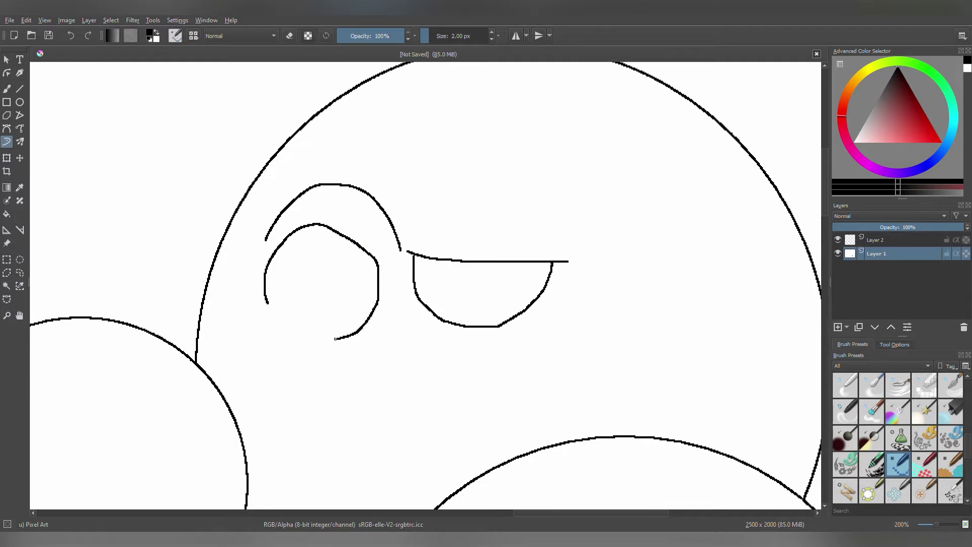
scroll(343, 302, "down", 5)
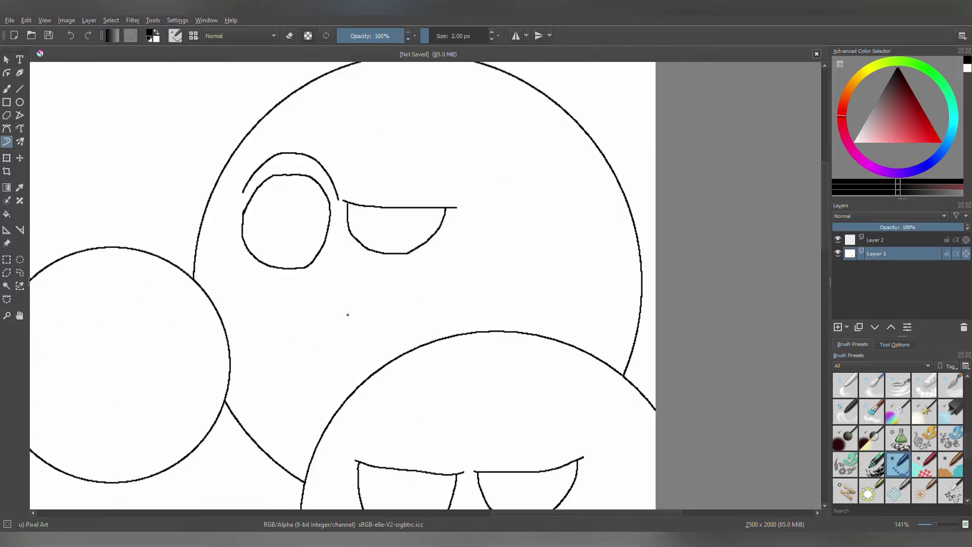
scroll(293, 311, "up", 6)
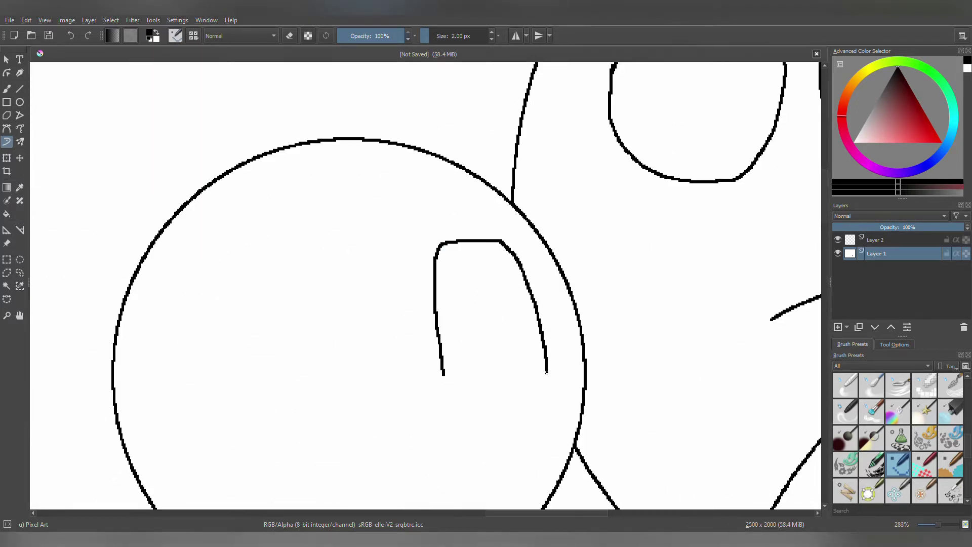
scroll(398, 392, "down", 1)
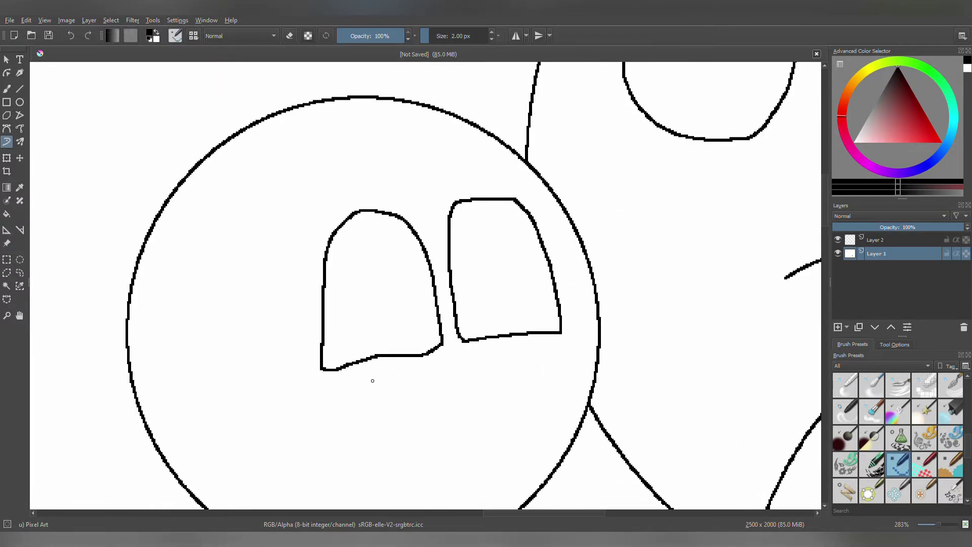
scroll(440, 426, "down", 5)
Step: Draw inward-slanting angry eyebrows and the right eye on the large circle behind the upper-left one
scroll(406, 373, "up", 2)
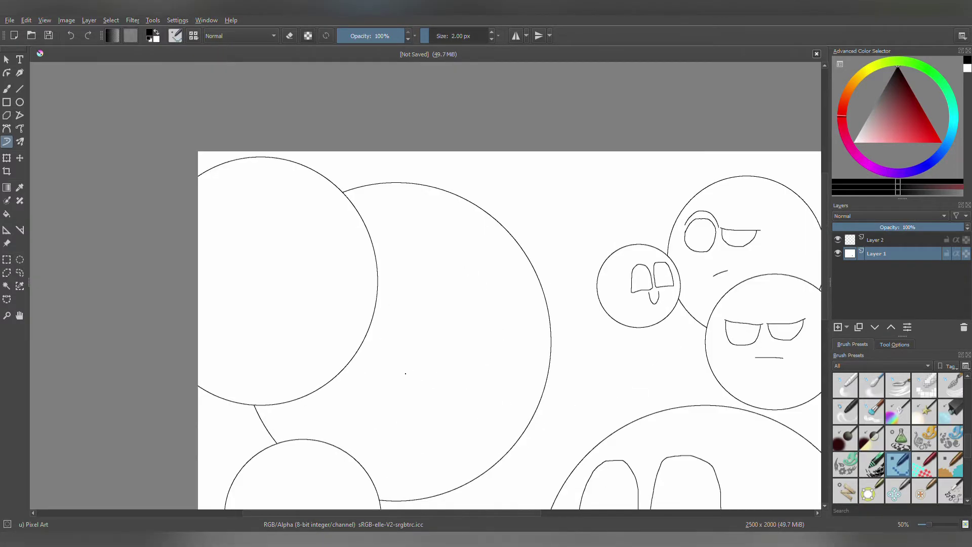
scroll(401, 375, "up", 4)
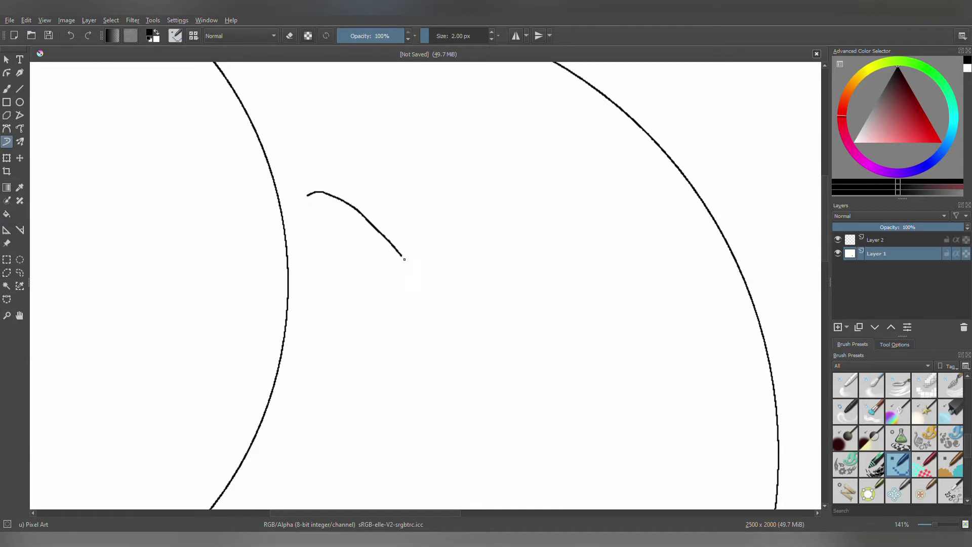
left_click_drag(514, 264, 611, 223)
scroll(611, 224, "down", 5)
scroll(482, 253, "up", 6)
left_click_drag(481, 242, 482, 252)
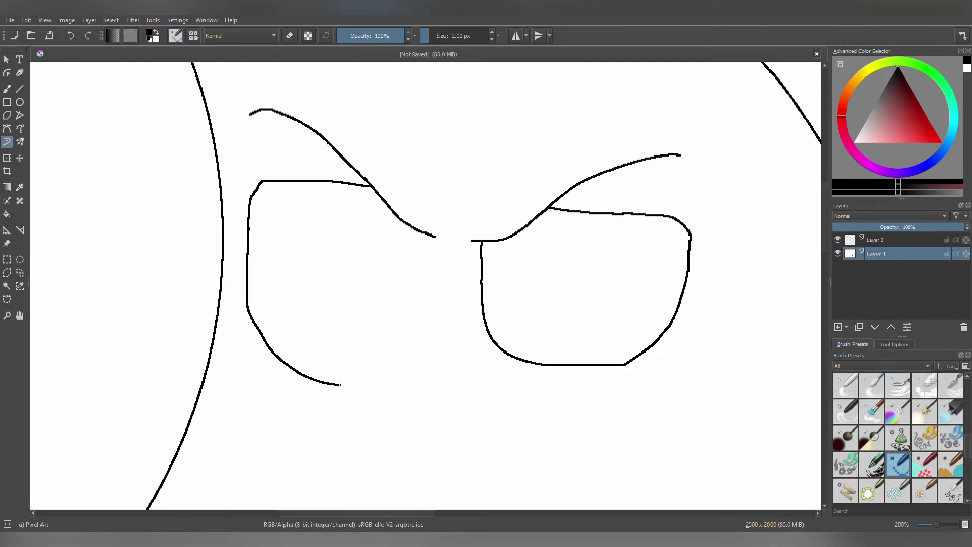
Step: Redraw the angry face's left eye beneath its eyebrow and add a slanted frown below the eyes
scroll(416, 235, "down", 2)
scroll(422, 213, "up", 4)
key("ctrl+z")
left_click_drag(573, 258, 223, 292)
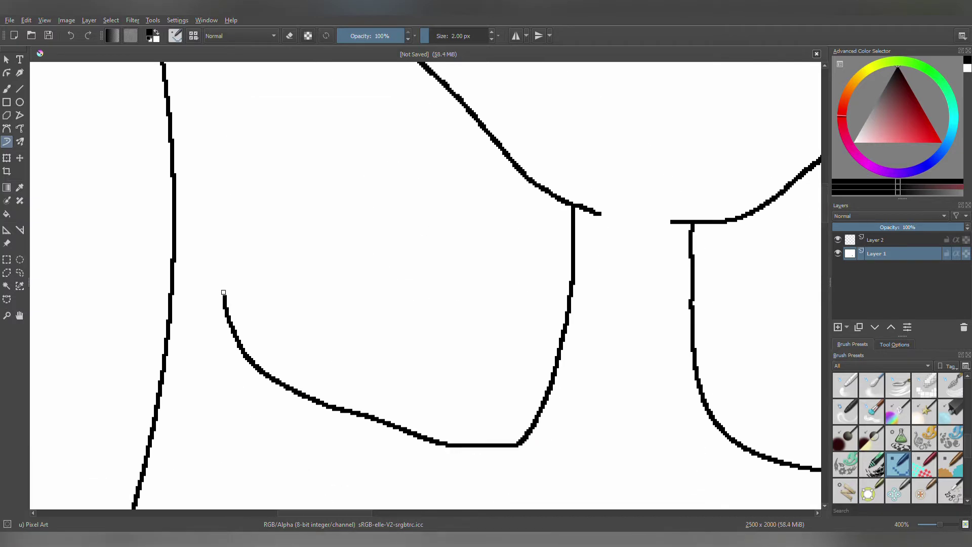
scroll(410, 109, "down", 5)
scroll(302, 228, "up", 5)
left_click_drag(468, 218, 322, 270)
Step: Draw a raised arched brow over a round eye, a flat brow over a boxy eye and a short mouth on the upper-left circle
scroll(355, 263, "down", 5)
scroll(301, 196, "up", 5)
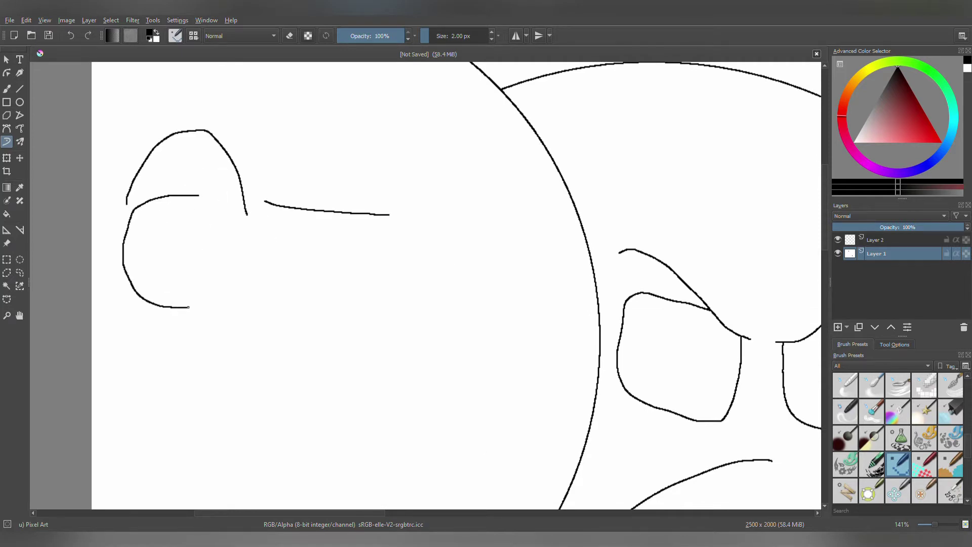
scroll(285, 223, "up", 2)
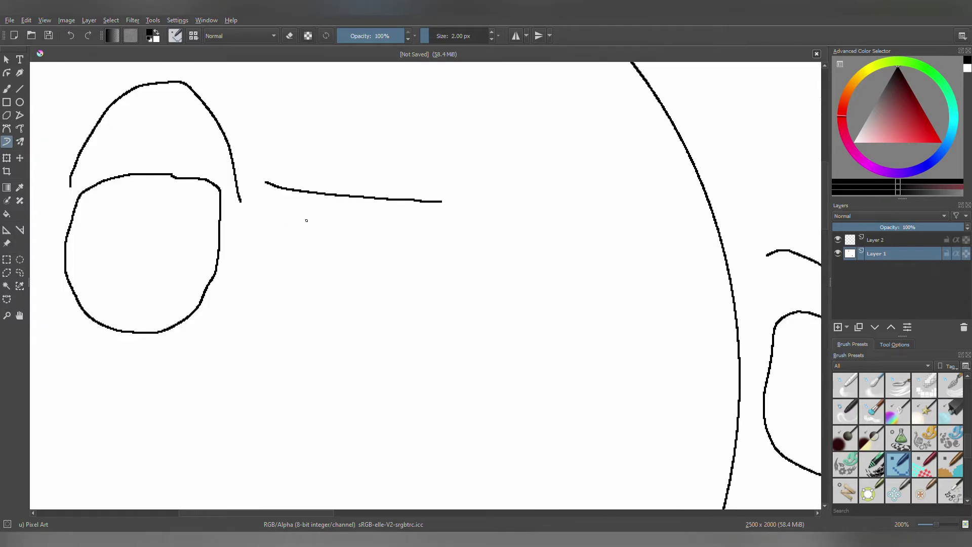
scroll(354, 207, "down", 8)
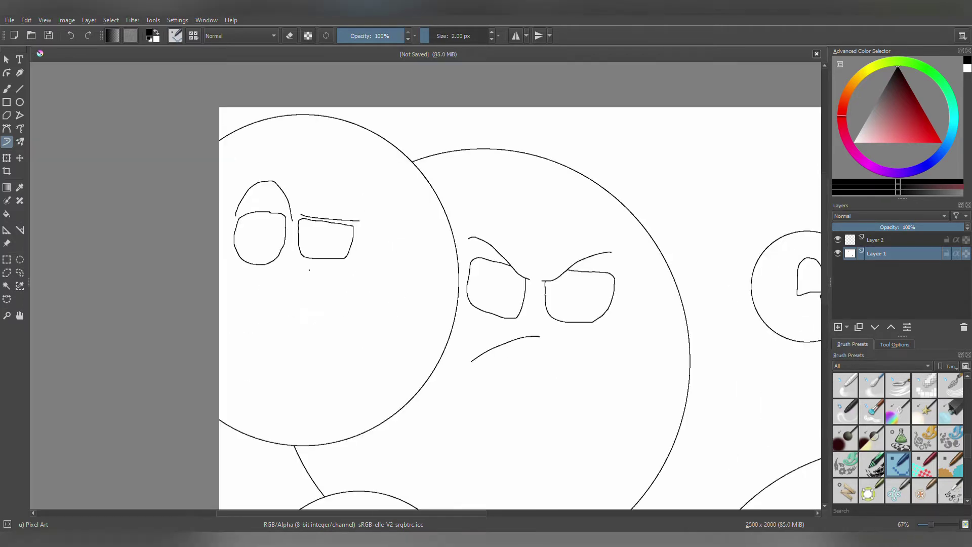
scroll(337, 269, "up", 7)
mouse_move(416, 245)
left_mouse_down()
mouse_move(450, 263)
mouse_move(377, 260)
left_mouse_up()
Step: Draw sad, outward-sloping eyebrows and drooping eyes on the middle-left circle
scroll(423, 261, "up", 4)
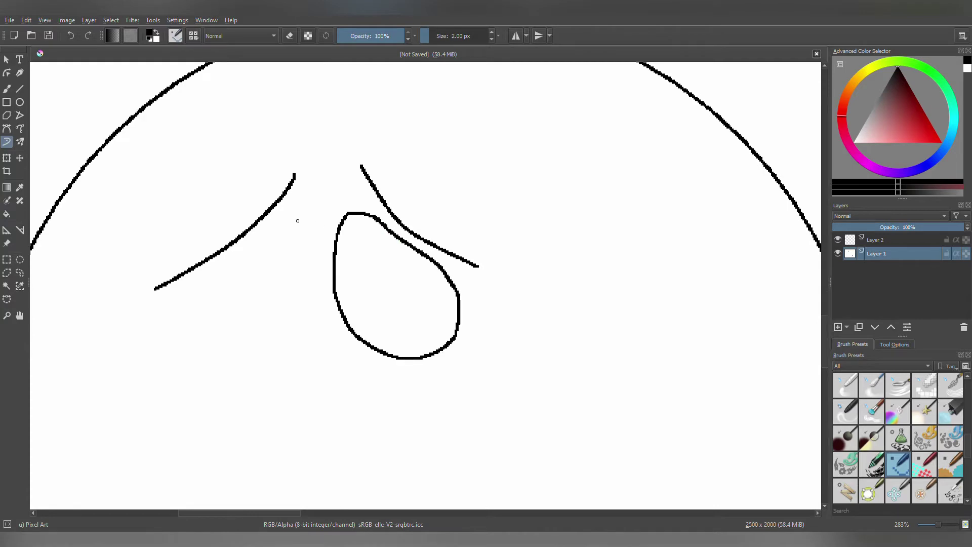
scroll(289, 215, "down", 4)
scroll(367, 373, "up", 2)
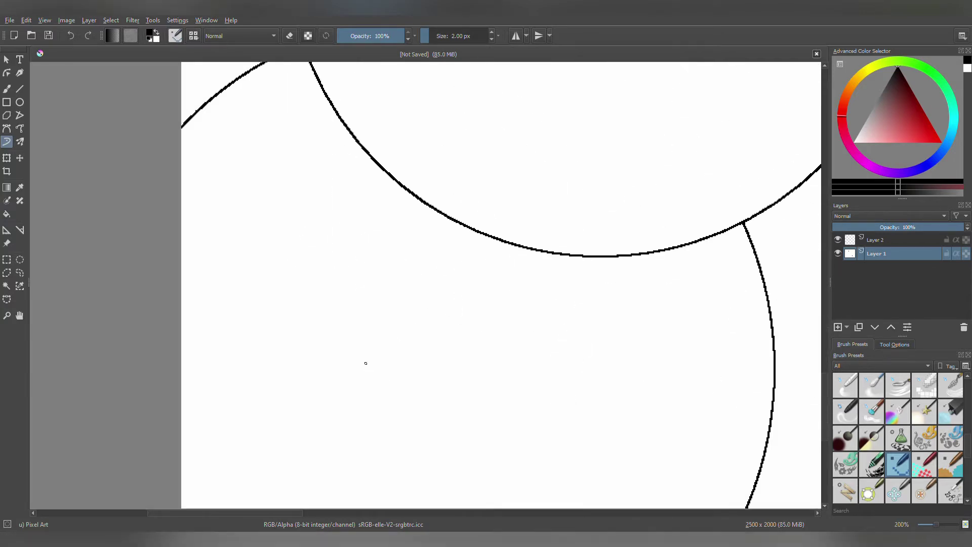
Step: Draw two nearly vertical brow strokes, one above the other, near the edge of the lower-left circle for a sideways face
left_click_drag(293, 204, 285, 329)
scroll(285, 329, "down", 4)
scroll(296, 286, "up", 4)
left_click_drag(296, 285, 286, 404)
scroll(303, 170, "up", 1)
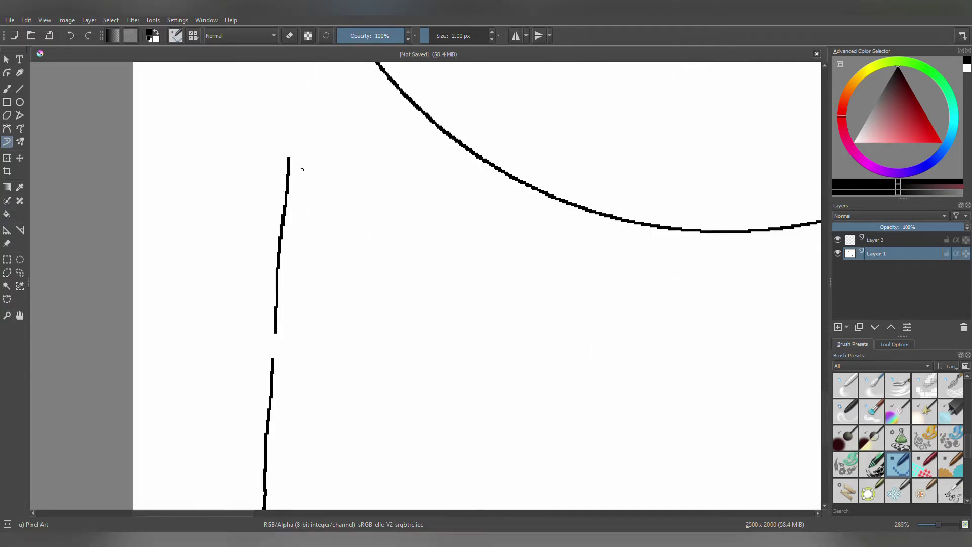
Step: Draw two boxy D-shaped eyes beside the vertical brows and a short straight mouth on the lower-left circle
left_click_drag(403, 251, 302, 173)
scroll(341, 196, "down", 4)
scroll(316, 272, "up", 4)
left_click_drag(316, 272, 322, 408)
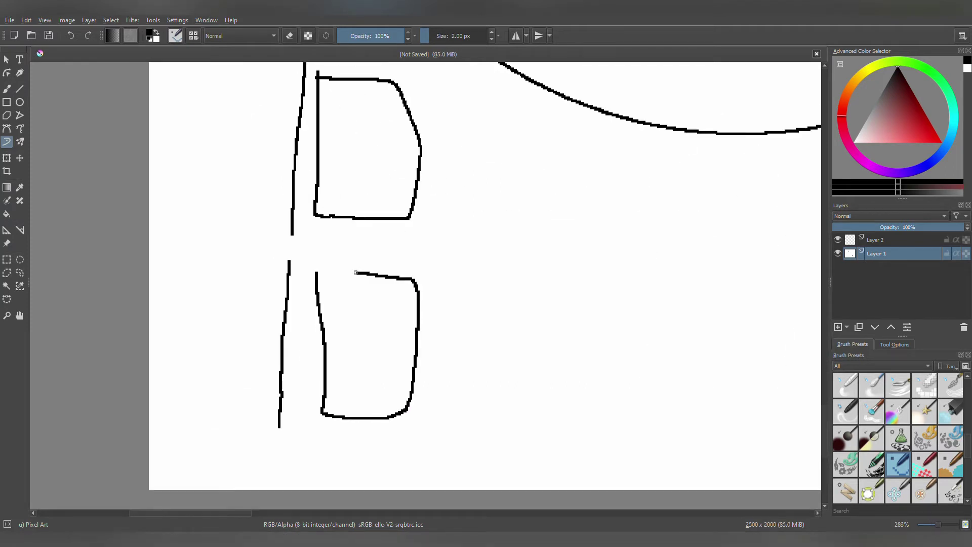
left_click_drag(373, 275, 316, 272)
scroll(497, 247, "down", 1)
scroll(495, 263, "down", 2)
scroll(495, 263, "up", 5)
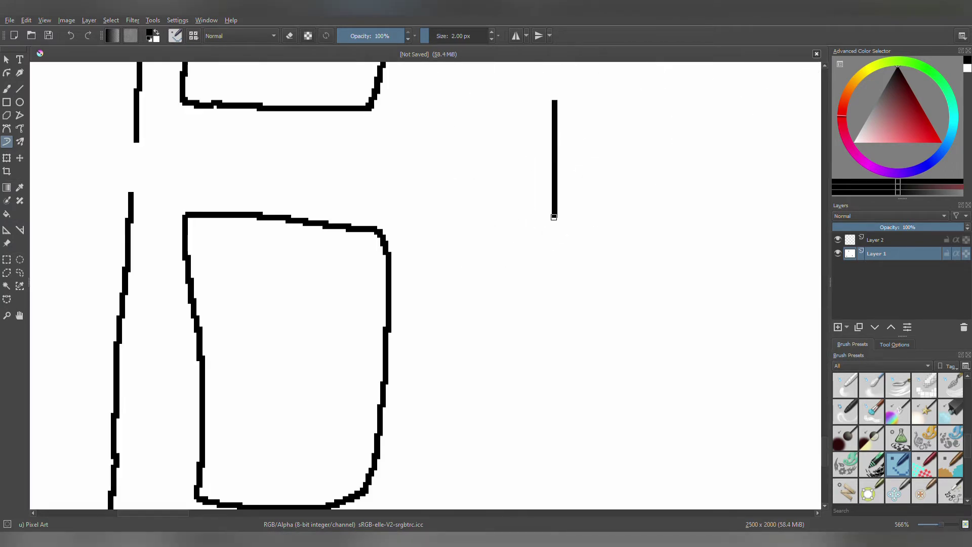
scroll(495, 263, "down", 10)
Step: Select the large lower-right circle's area around its eyes and mouth and fill it with bright blue on Layer 2
scroll(495, 263, "up", 1)
scroll(590, 345, "up", 3)
left_click(6, 286)
left_click(507, 365)
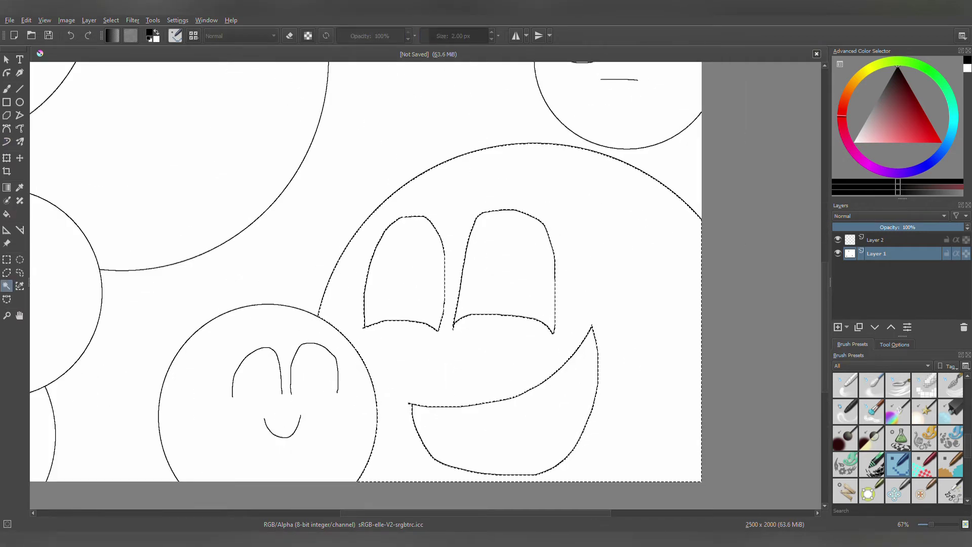
scroll(575, 237, "down", 1)
scroll(575, 237, "up", 2)
key("f")
left_click(938, 153)
left_click(938, 140)
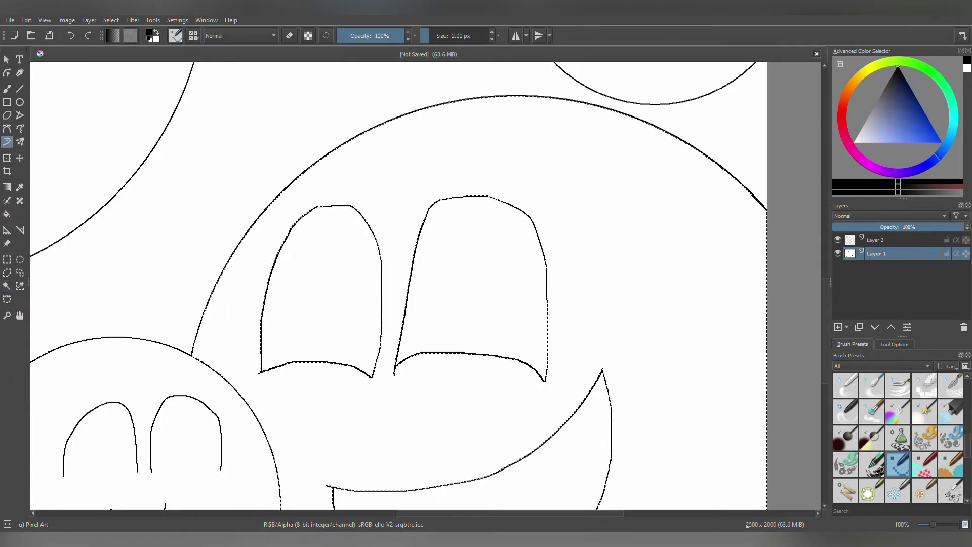
left_click(876, 240)
left_click(456, 415)
scroll(456, 415, "down", 2)
scroll(390, 203, "up", 1)
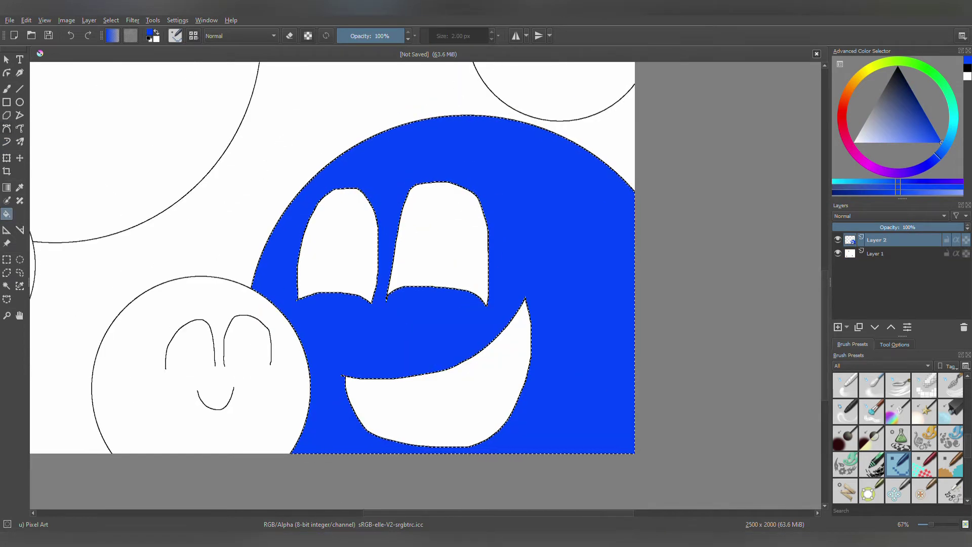
Step: Outline a continent's northern coast in bright green with 2 px strokes from the blue circle's upper-left edge to the right eye
left_click(7, 128)
scroll(390, 203, "up", 2)
left_click(932, 73)
left_click(930, 122)
scroll(524, 160, "down", 1)
left_click(7, 141)
mouse_move(385, 124)
left_mouse_down()
mouse_move(503, 142)
mouse_move(592, 132)
mouse_move(572, 159)
left_mouse_up()
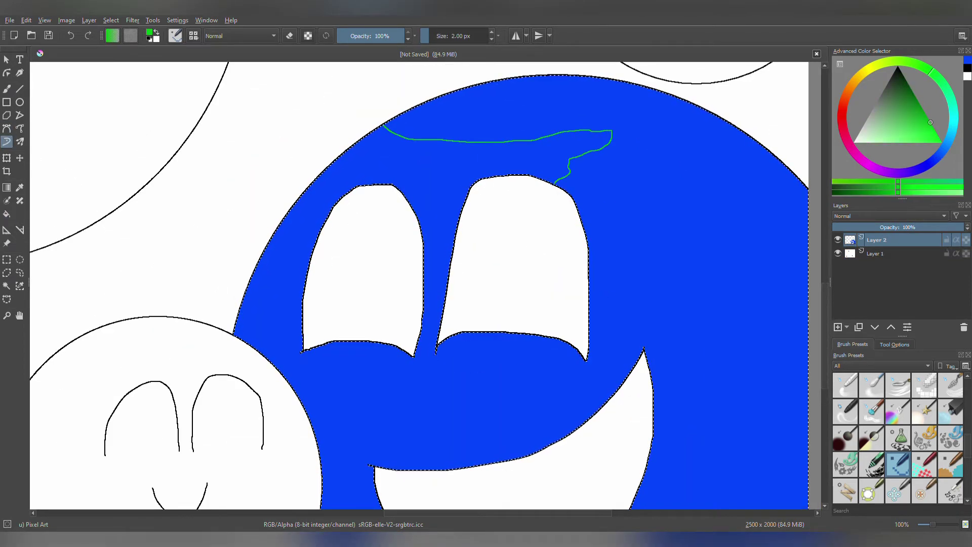
Step: Continue the green coastline between the eyes and down past the mouth to the edge of the small smiling circle
scroll(509, 262, "down", 2)
scroll(498, 345, "up", 2)
mouse_move(583, 75)
left_mouse_down()
mouse_move(445, 190)
mouse_move(449, 230)
mouse_move(380, 369)
mouse_move(347, 409)
mouse_move(322, 482)
left_mouse_up()
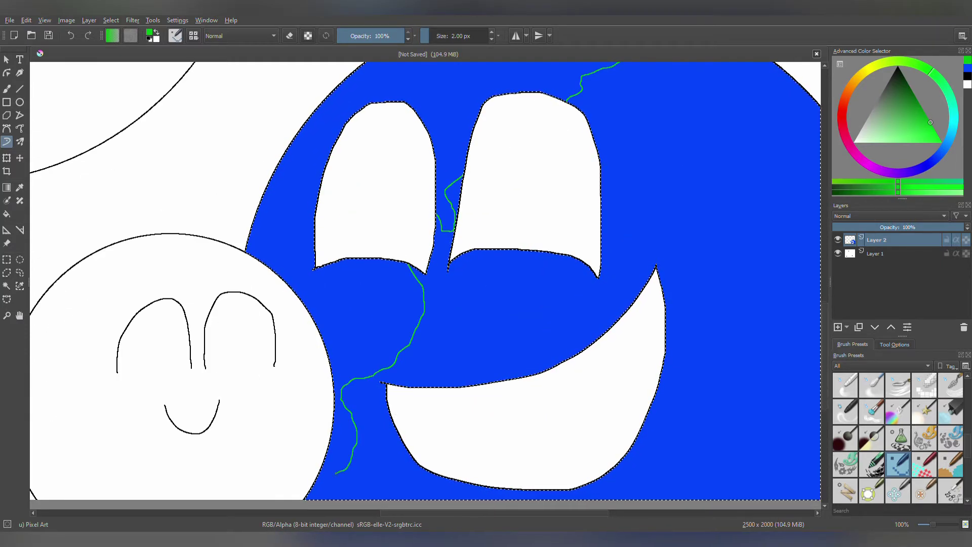
scroll(322, 481, "down", 2)
scroll(322, 481, "up", 3)
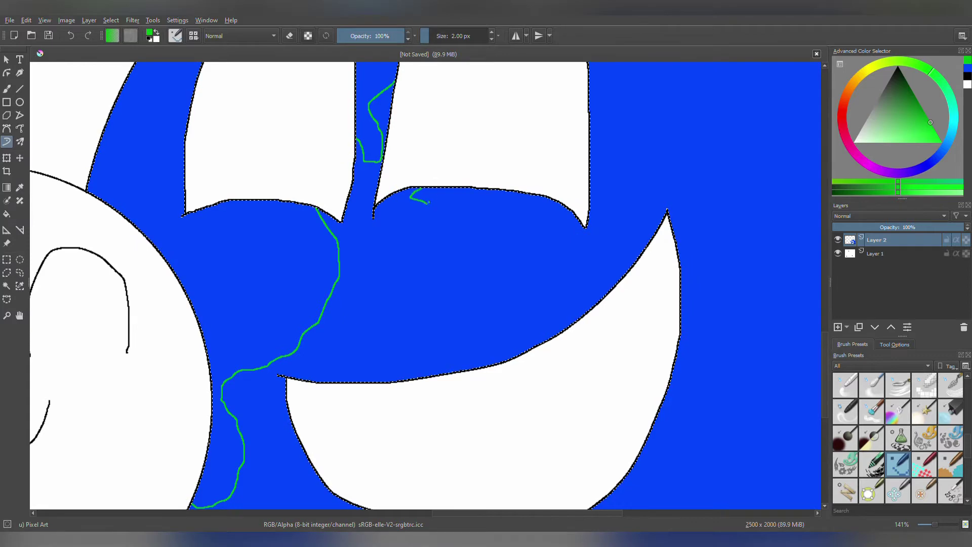
Step: Outline small green landmasses under the right eye and along the blue circle's bottom edge, and start one at its upper right
scroll(429, 202, "down", 2)
scroll(429, 202, "left", 1)
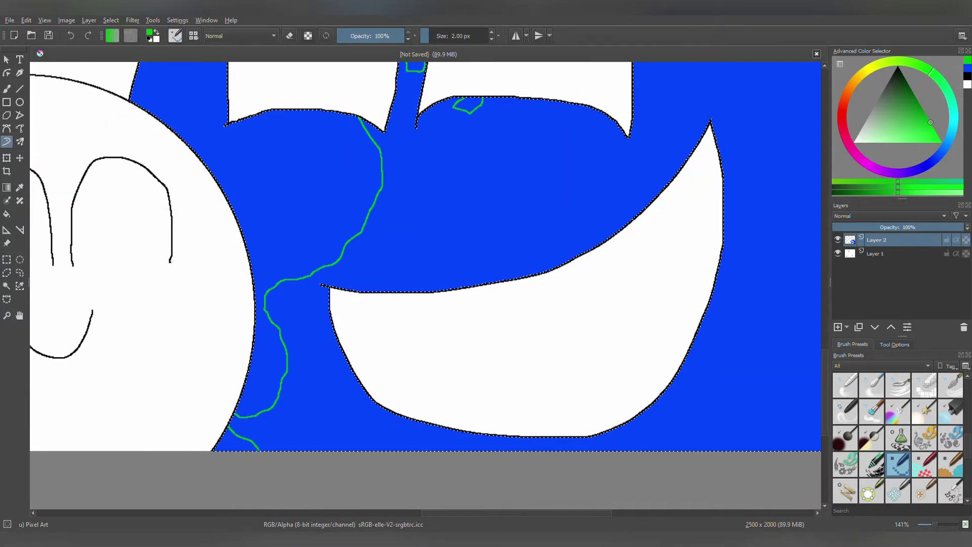
scroll(425, 283, "down", 3)
scroll(425, 283, "up", 1)
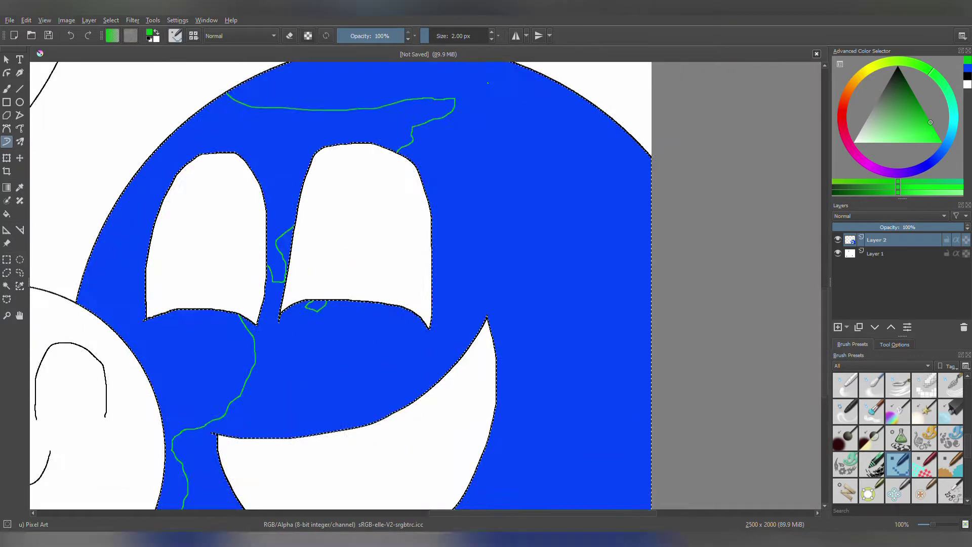
scroll(488, 83, "up", 2)
scroll(531, 194, "down", 3)
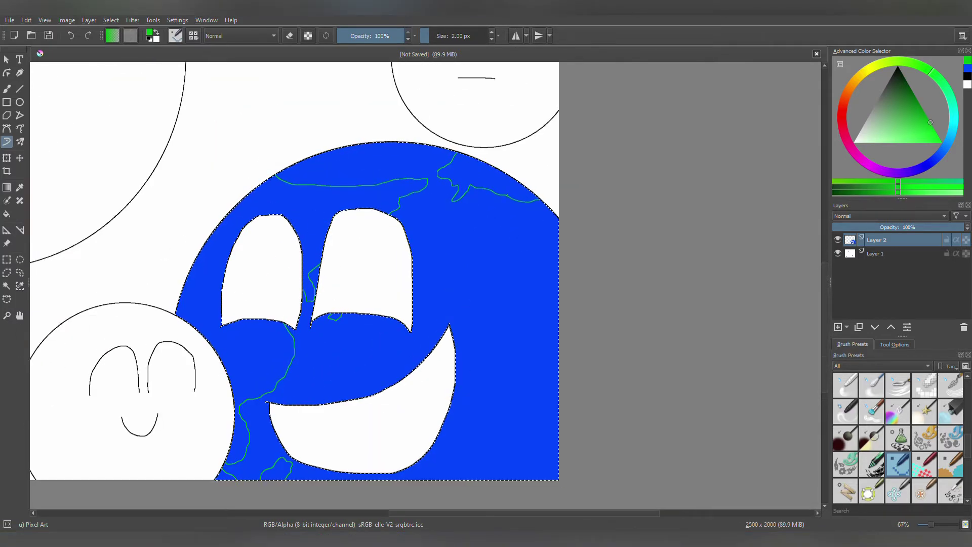
Step: Draw a jagged green coastline across the upper-right part of the blue circle to the canvas edge
scroll(383, 206, "up", 4)
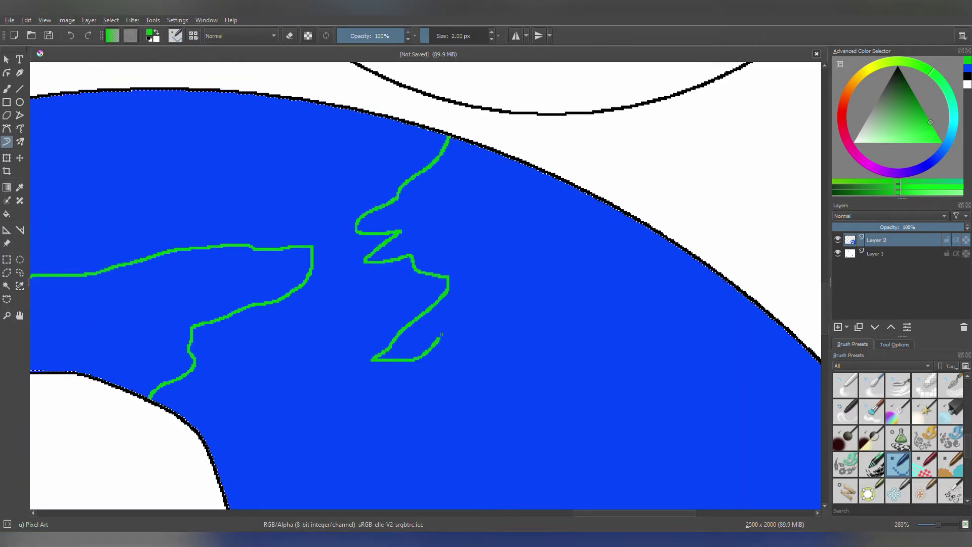
scroll(428, 352, "down", 1)
left_click_drag(478, 260, 750, 391)
scroll(524, 238, "down", 2)
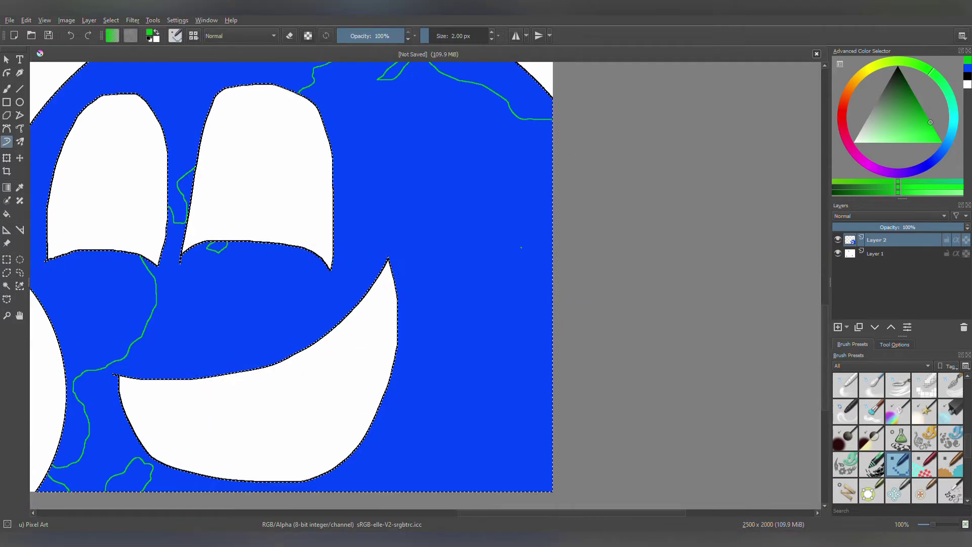
Step: Fill the outlined landmasses on the blue circle with green
key("f")
scroll(674, 385, "down", 1)
left_click(304, 334)
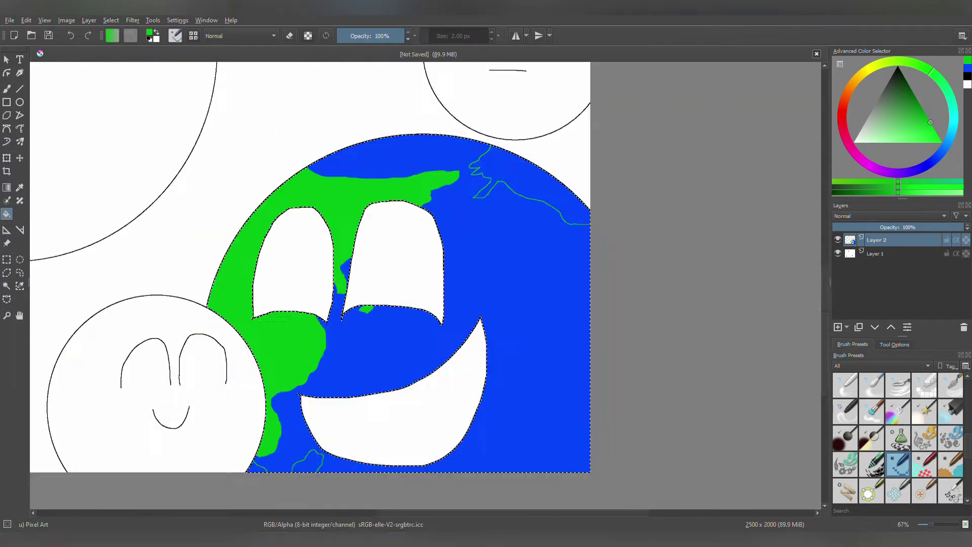
left_click(526, 182)
scroll(284, 415, "up", 2)
scroll(284, 415, "down", 4)
scroll(253, 355, "up", 3)
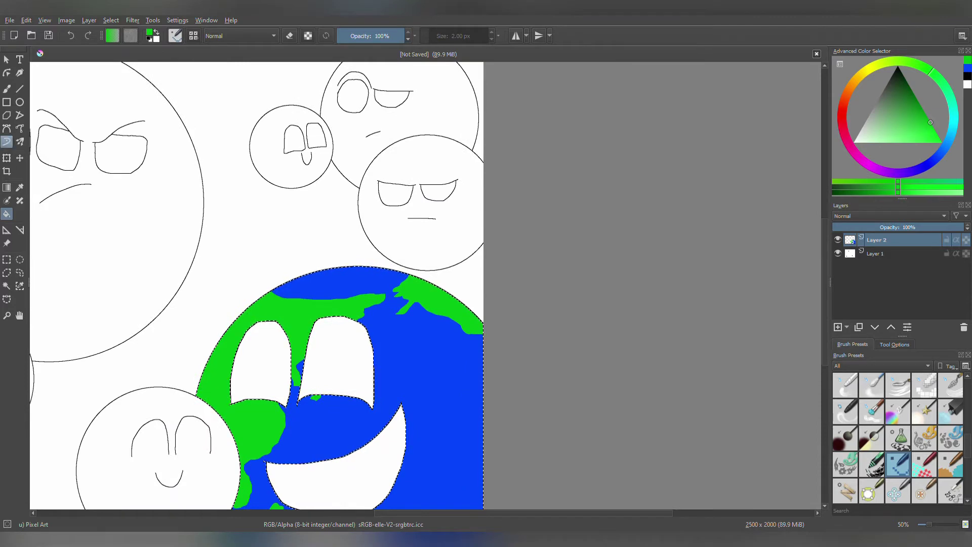
Step: Outline a polar ice cap across the top of the Earth circle in white and fill it white
left_click(258, 365, "ctrl")
scroll(295, 267, "up", 4)
mouse_move(291, 383)
left_mouse_down()
mouse_move(630, 343)
mouse_move(694, 282)
left_mouse_up()
key("f")
left_click(507, 304)
scroll(358, 158, "down", 4)
scroll(343, 234, "down", 2)
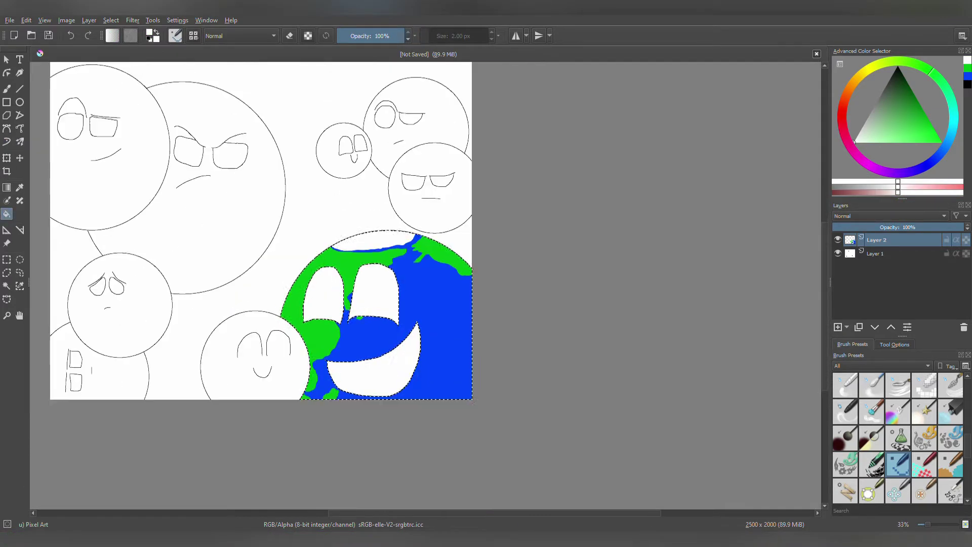
Step: Select the flat-mouthed circle at the right edge around its eyes and fill it with red
scroll(441, 111, "up", 6)
key("w")
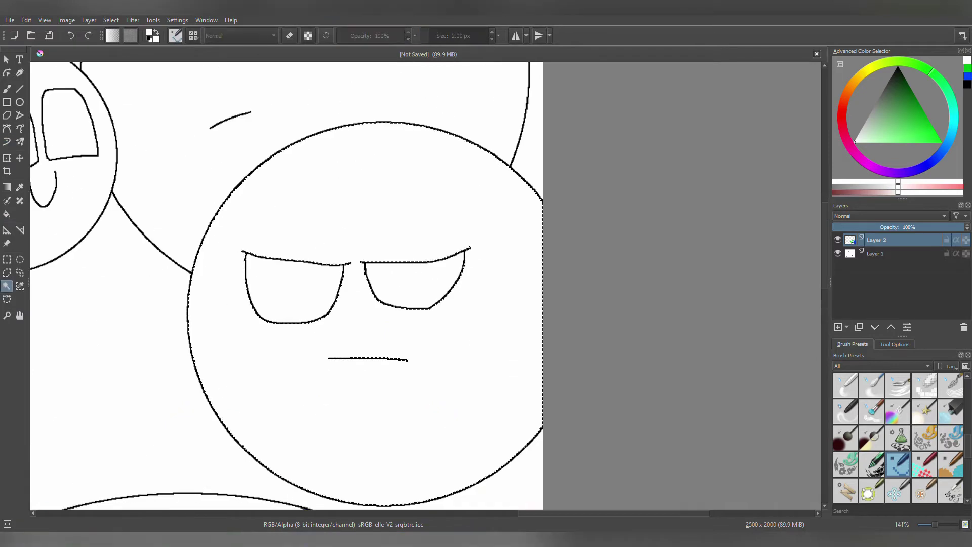
key("b")
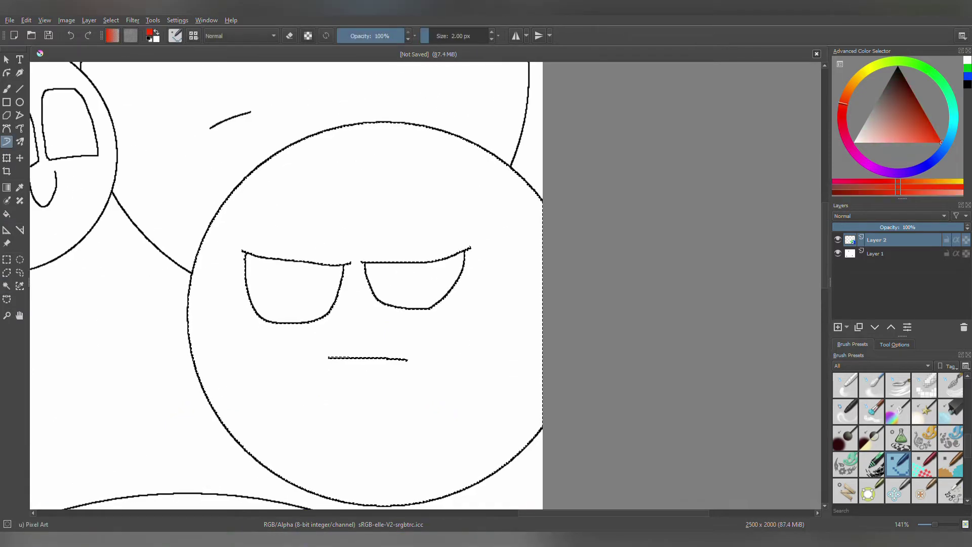
key("shift+BackSpace")
Step: Outline white ice caps at the top and bottom of the red circle and fill them white
key("d")
key("x")
scroll(339, 129, "up", 2)
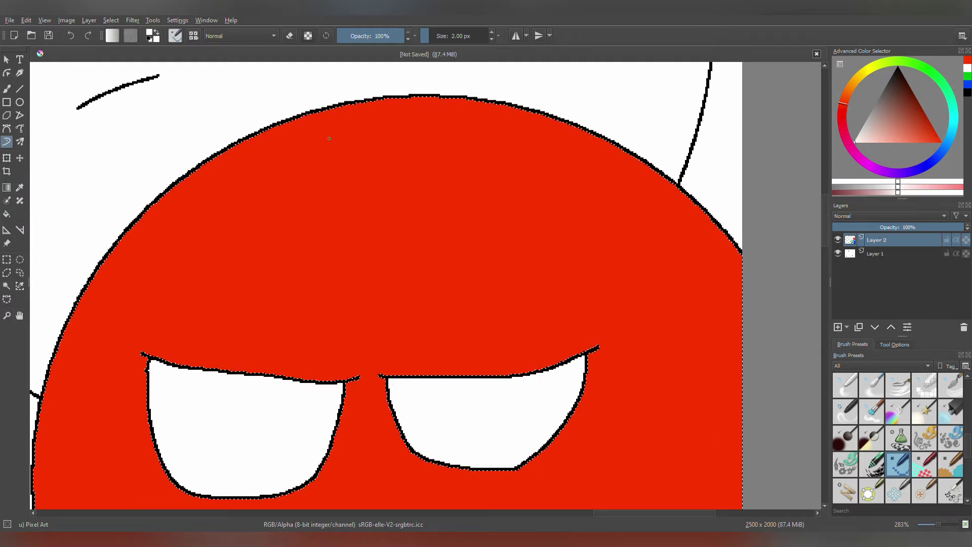
scroll(329, 138, "down", 3)
scroll(317, 128, "up", 3)
mouse_move(273, 119)
left_mouse_down()
mouse_move(452, 136)
mouse_move(487, 124)
left_mouse_up()
scroll(570, 73, "down", 2)
key("f")
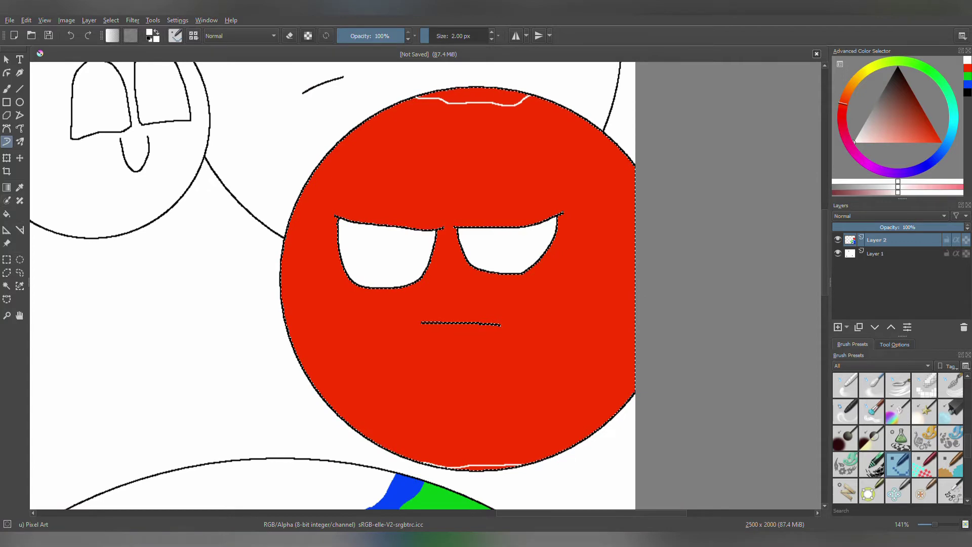
left_click(471, 95)
scroll(501, 348, "up", 2)
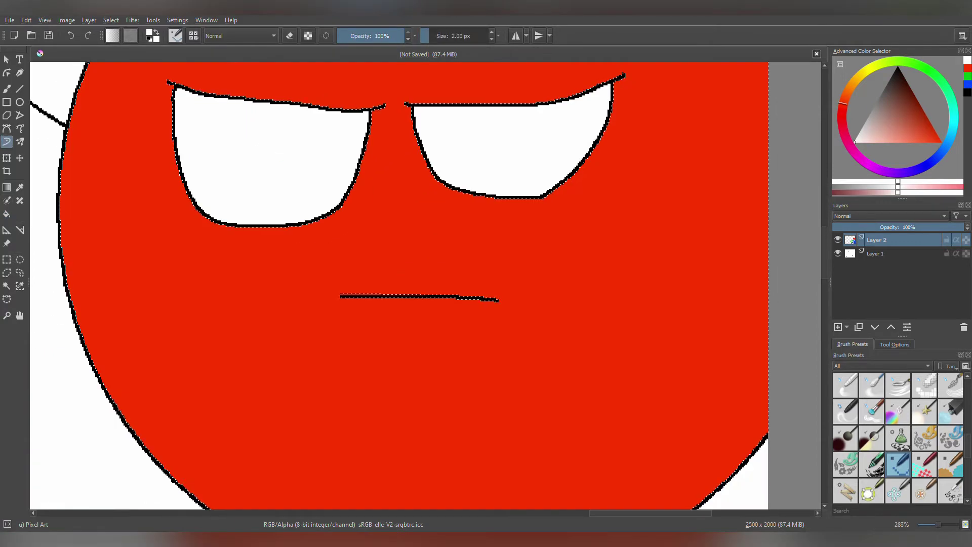
Step: Draw a tapering dark brown canyon from the red circle's left edge beneath its left eye and fill it
key("x")
scroll(121, 274, "down", 1)
left_click(6, 142)
mouse_move(79, 208)
left_mouse_down()
mouse_move(230, 250)
mouse_move(293, 251)
left_mouse_up()
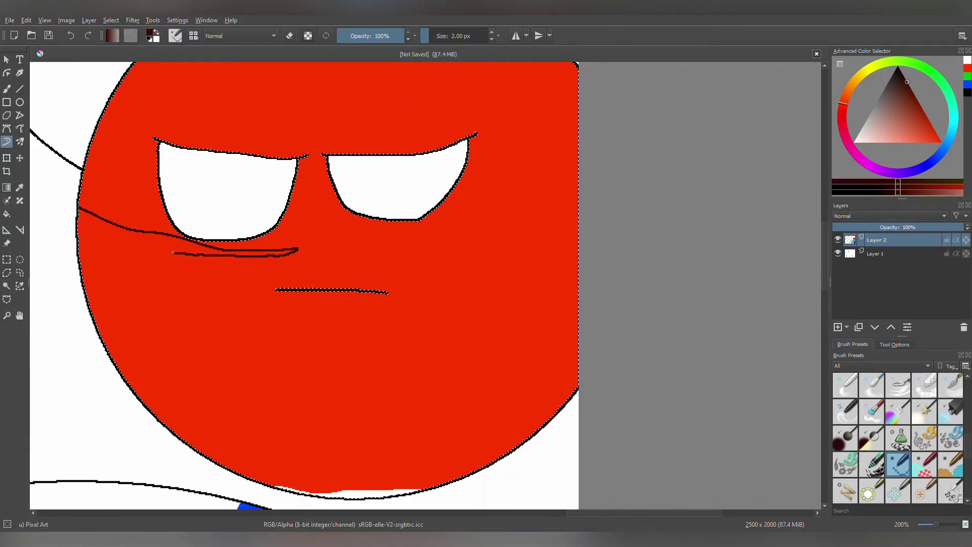
key("f")
scroll(170, 235, "down", 4)
scroll(132, 139, "up", 3)
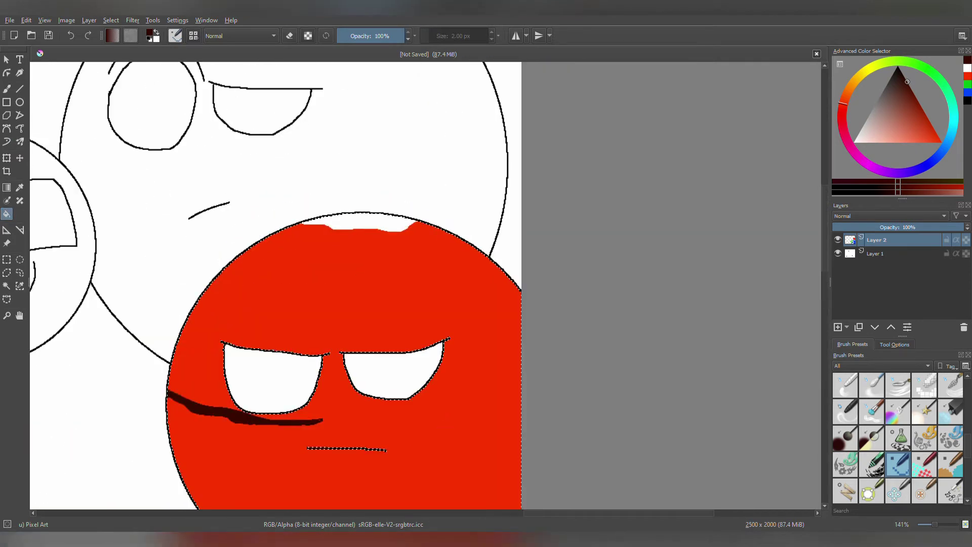
Step: Draw a small dark crater outline with a dot inside near the red circle's upper-right edge
left_click(7, 141)
scroll(506, 253, "up", 2)
mouse_move(507, 207)
left_mouse_down()
mouse_move(552, 239)
mouse_move(507, 208)
left_mouse_up()
scroll(525, 247, "up", 3)
Step: Select the circle behind the red one around its eyes and fill it with a golden tan
scroll(548, 249, "down", 4)
scroll(438, 193, "up", 1)
left_click(507, 152)
left_click(901, 138)
left_click(902, 142)
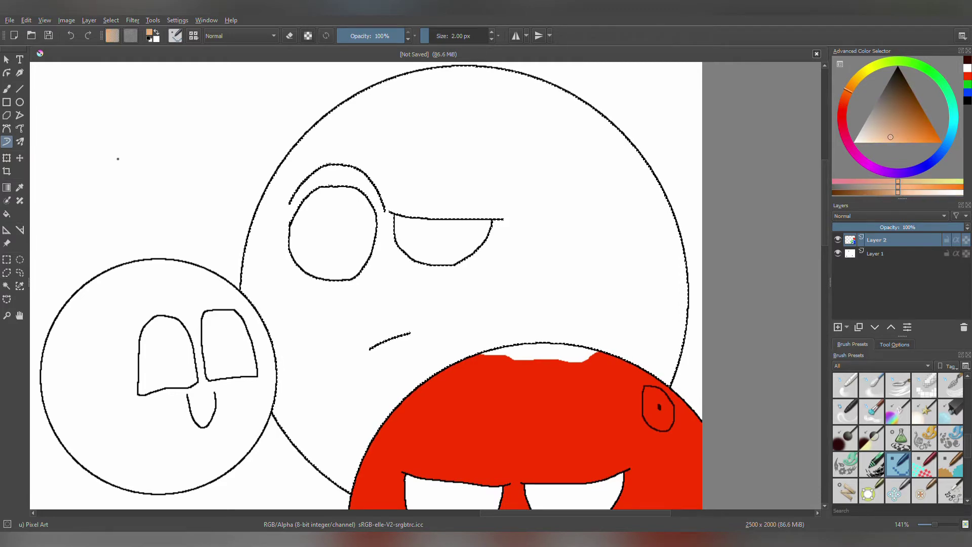
key("f")
left_click(506, 152)
scroll(446, 166, "down", 1)
left_click(908, 134)
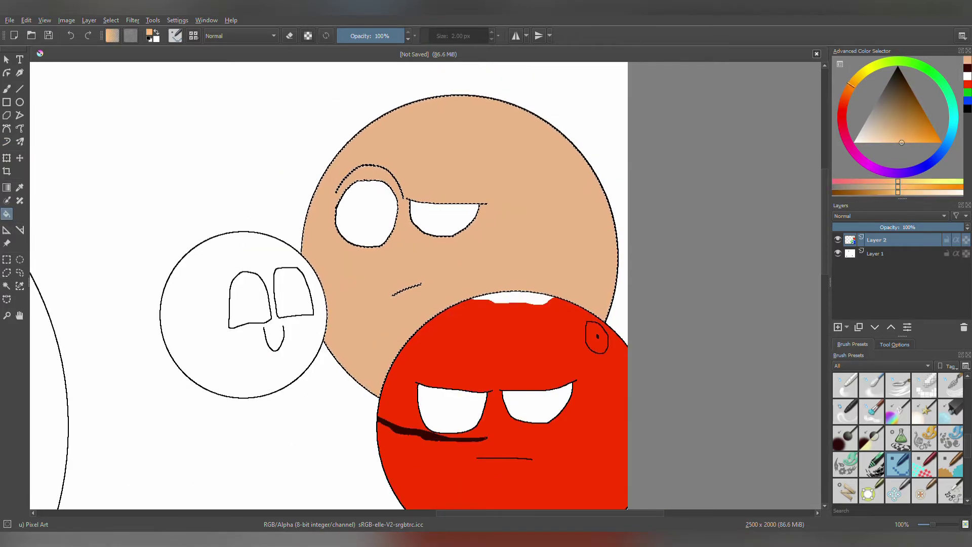
left_click(506, 152)
Step: Shade the golden tan circle with curved lighter and darker bands using the Airbrush Soft brush at about 75 px
scroll(447, 166, "up", 1)
key("b")
key("/")
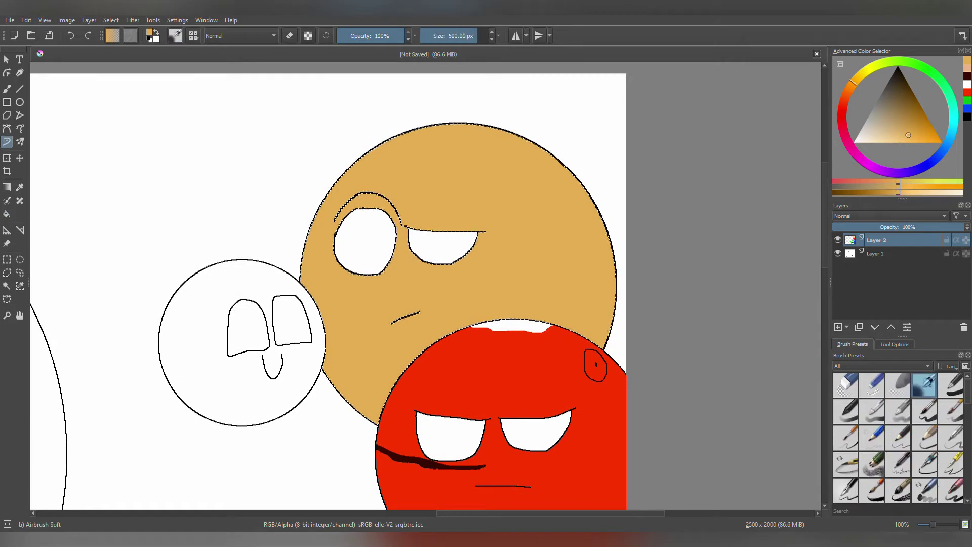
left_click_drag(522, 124, 552, 141)
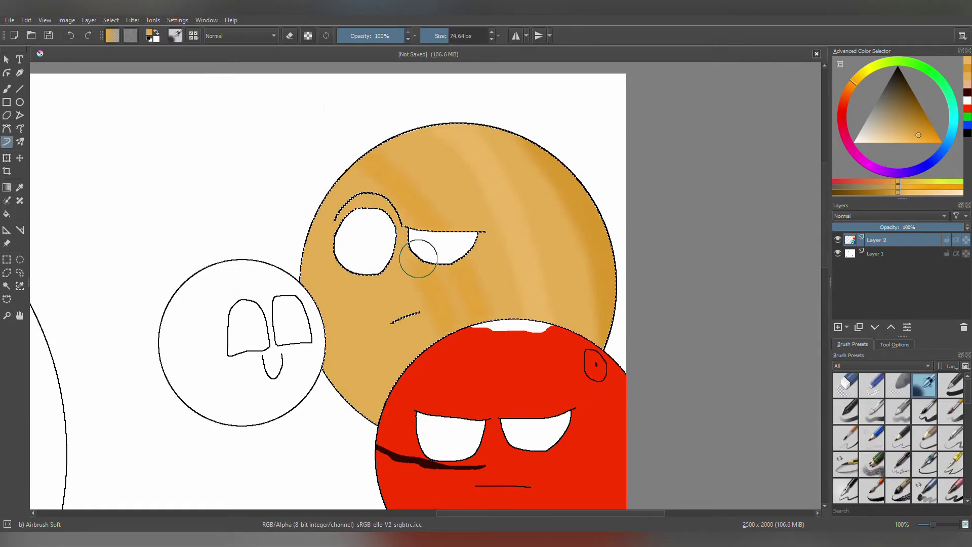
scroll(534, 293, "down", 3)
scroll(535, 294, "up", 3)
scroll(534, 294, "down", 2)
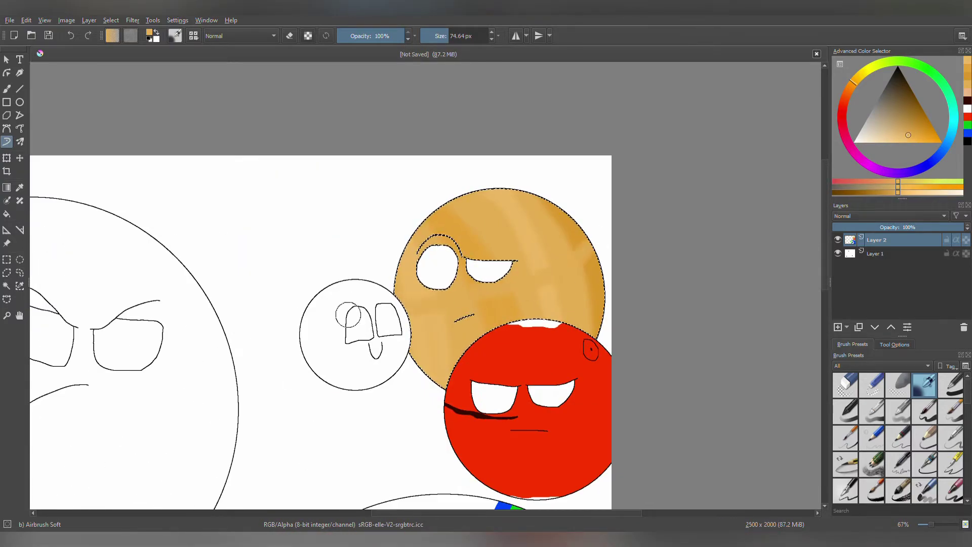
Step: Select the small circle beside the tan one around its eyes and fill it with medium grey
scroll(535, 294, "down", 2)
scroll(534, 294, "up", 5)
scroll(354, 334, "up", 1)
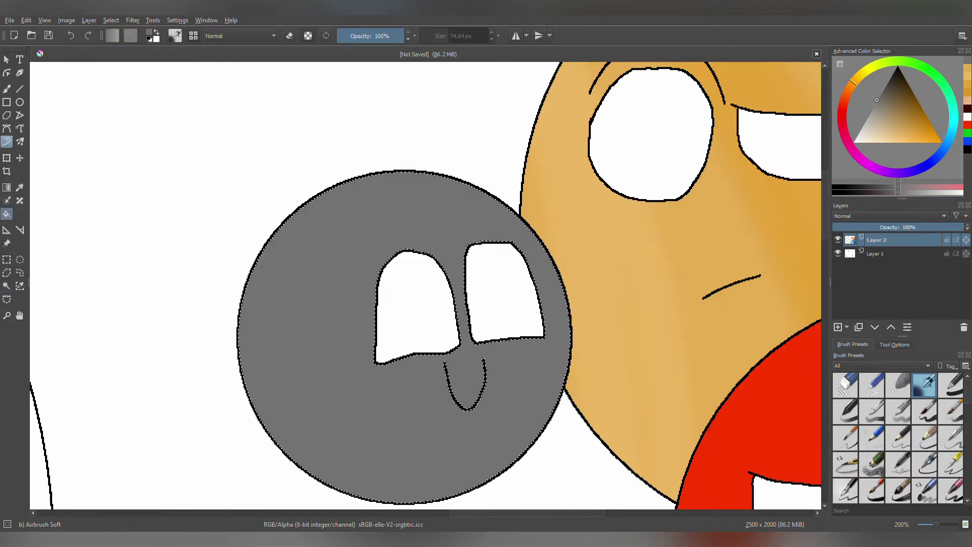
scroll(898, 435, "down", 3)
left_click(898, 411)
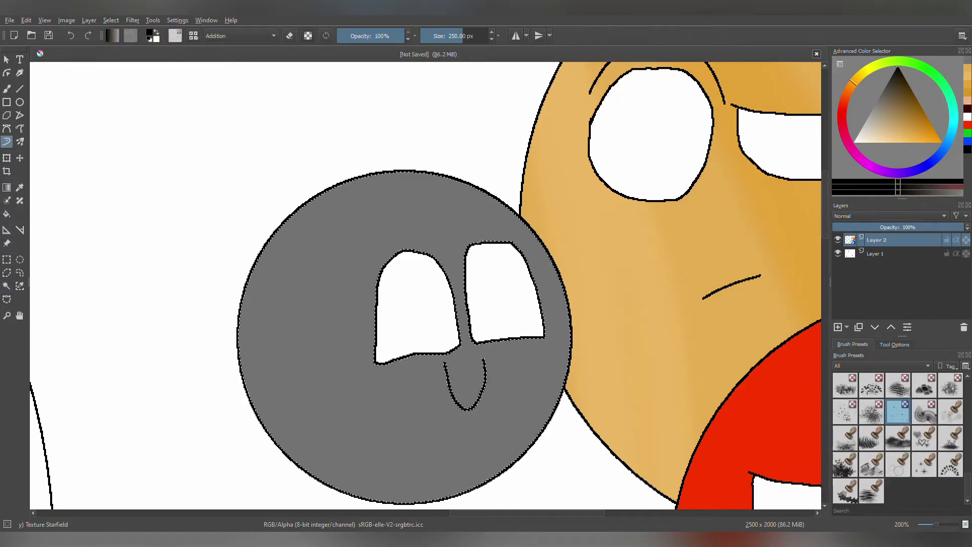
left_click_drag(446, 116, 446, 117)
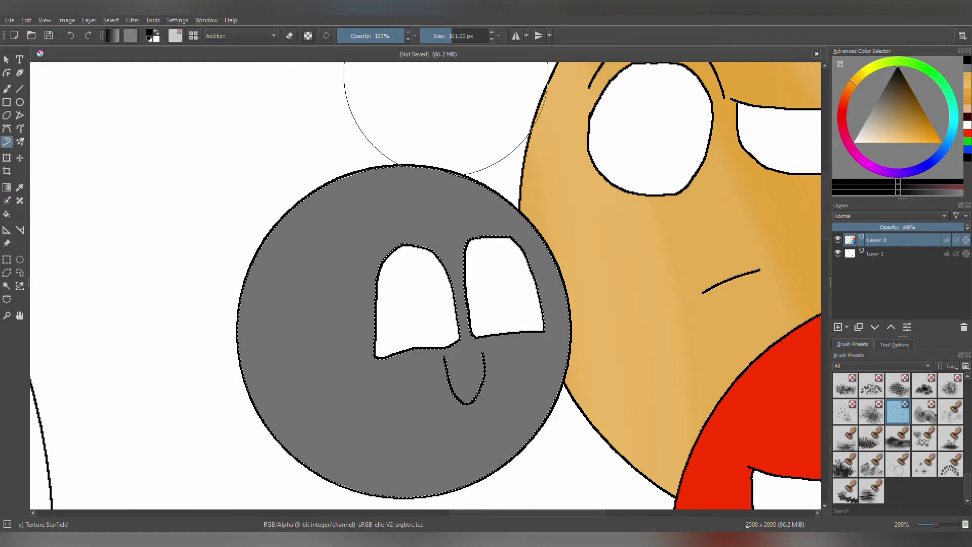
scroll(399, 388, "up", 1)
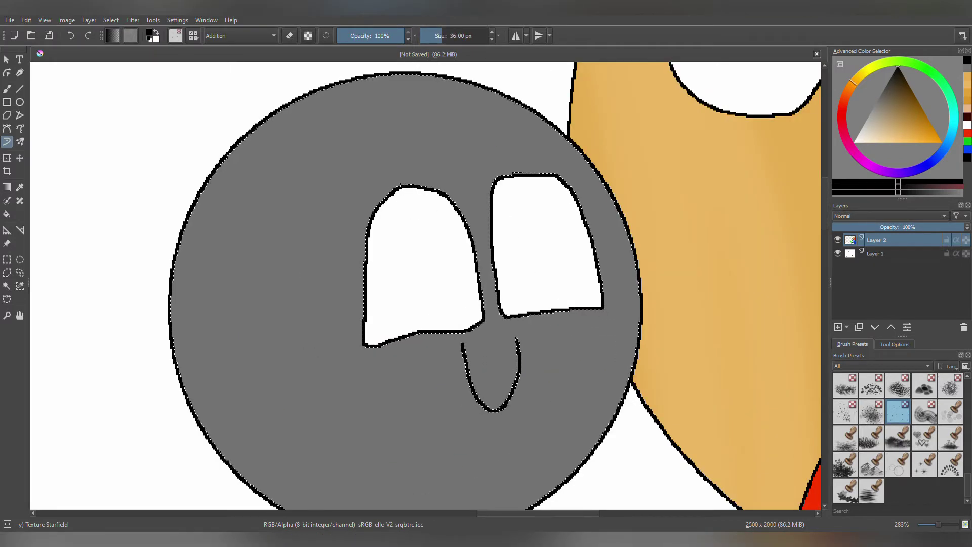
left_click(872, 411)
left_click_drag(445, 102, 402, 217)
key("ctrl+z")
Step: Speckle the grey circle with black spots using the Texture Splat brush at 135 px
left_click(845, 411)
left_click_drag(228, 213, 418, 93)
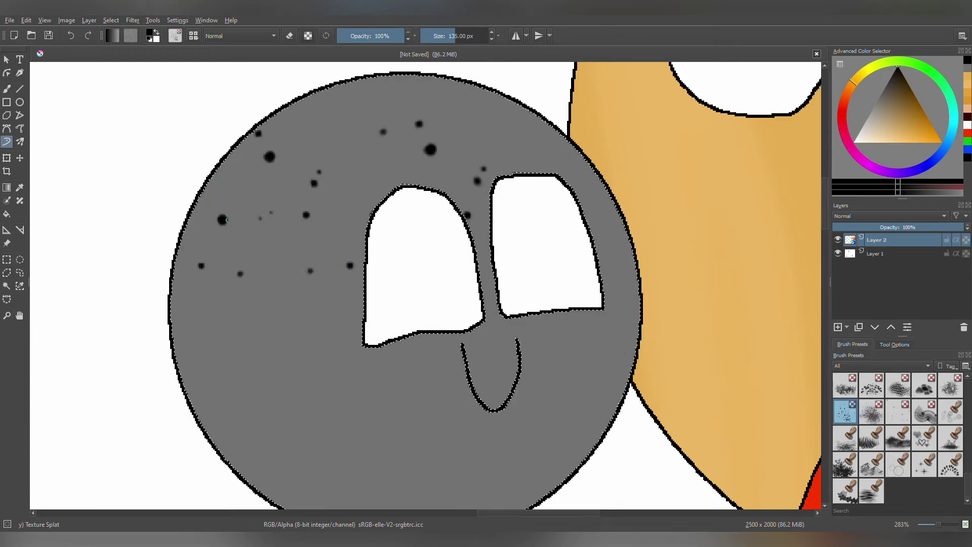
scroll(418, 93, "down", 3)
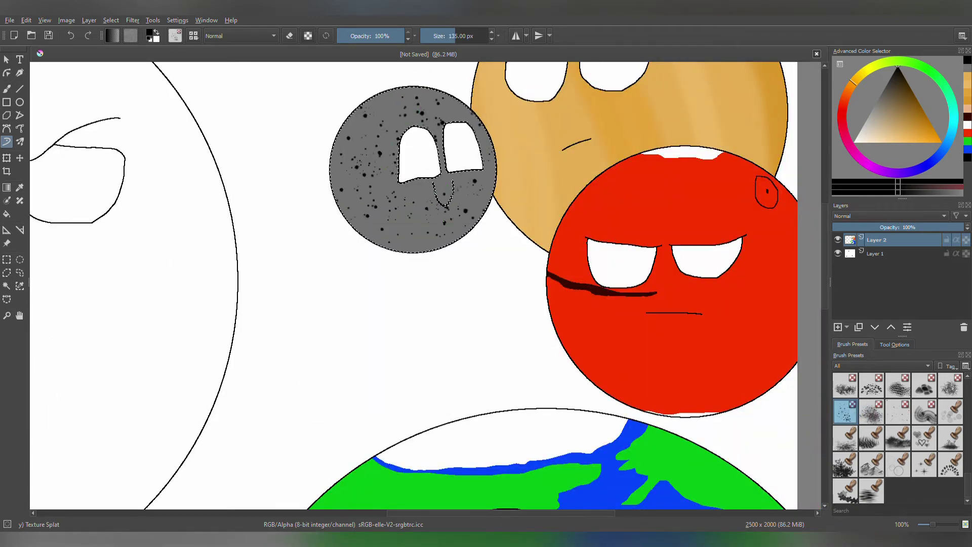
Step: Choose the Texture Starfield brush and reduce its size to 12 px over the speckled grey circle
left_click_drag(425, 284, 464, 377)
scroll(434, 228, "up", 3)
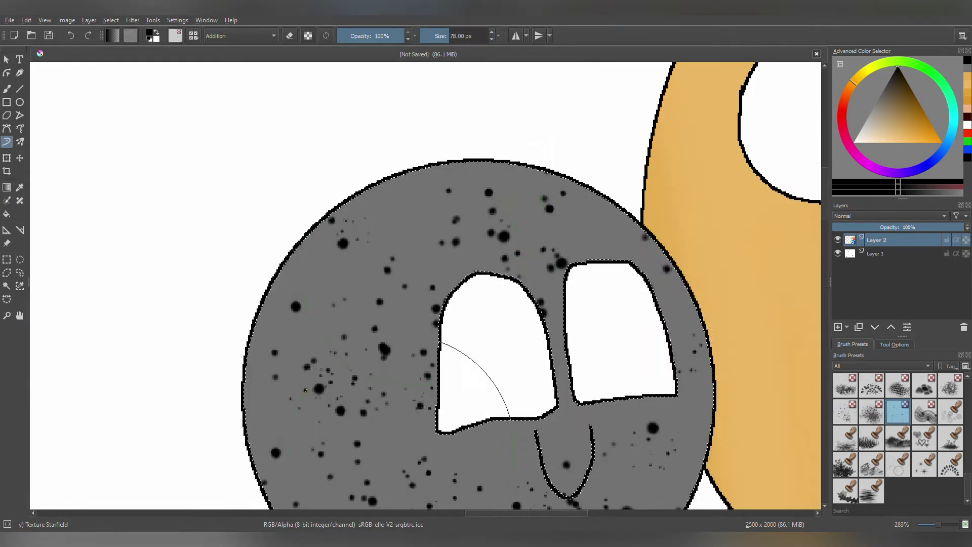
scroll(441, 253, "down", 1)
key("bracketleft")
key("bracketleft")
key("bracketleft")
key("bracketleft")
key("bracketleft")
key("bracketleft")
key("bracketleft")
key("bracketleft")
key("bracketleft")
key("bracketleft")
key("bracketleft")
key("bracketleft")
key("bracketleft")
scroll(408, 208, "up", 3)
scroll(404, 217, "down", 4)
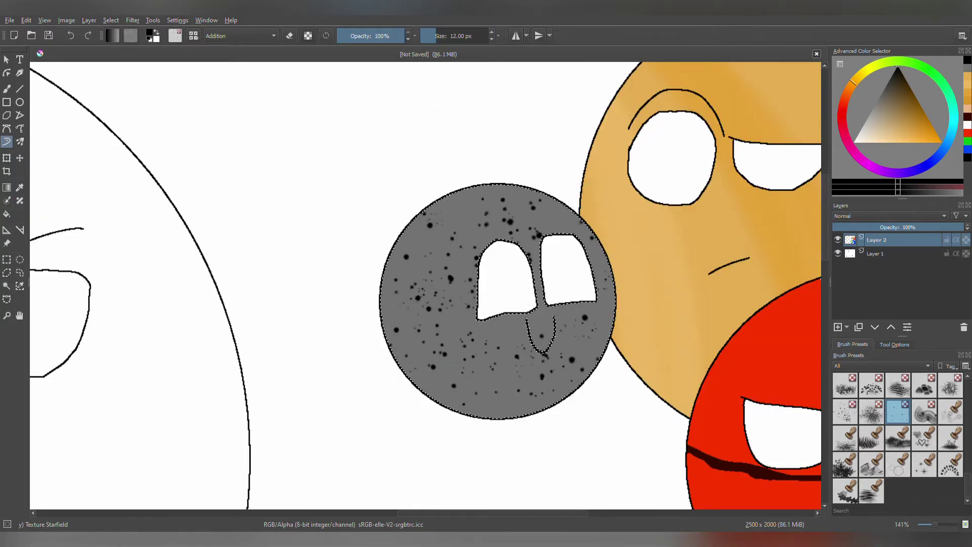
Step: Select the circle overlapping Earth around its closed eyes and smile, and fill it with medium grey
scroll(423, 391, "down", 7)
scroll(446, 409, "up", 5)
scroll(446, 408, "up", 1)
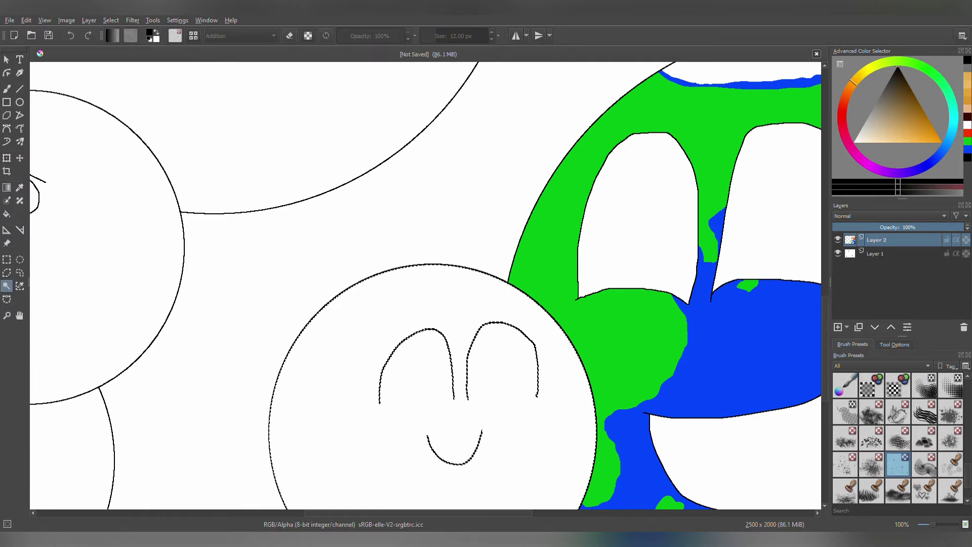
scroll(425, 284, "down", 2)
left_click(426, 283)
scroll(425, 284, "down", 5)
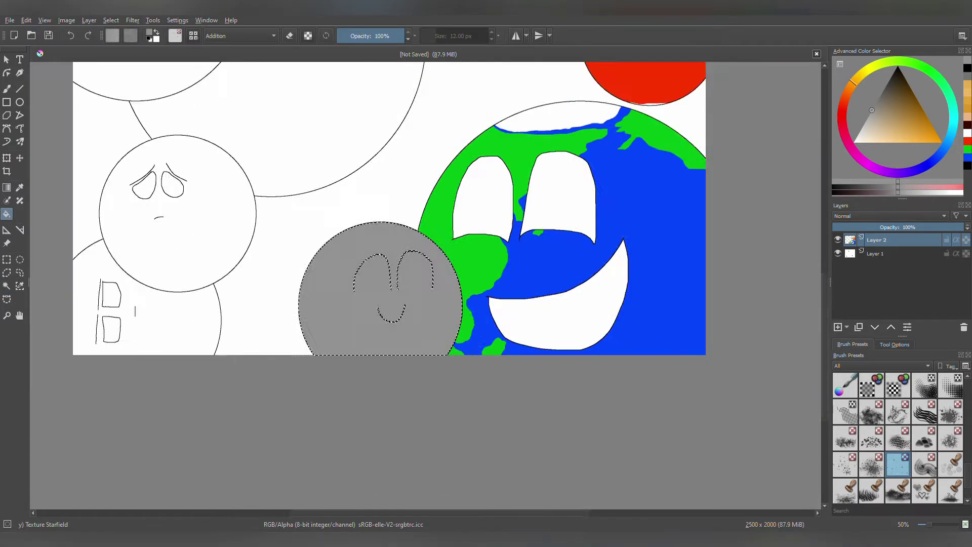
Step: Outline irregular patches on the grey circle beside Earth using the Sketching-2 Chrome Large brush at 60 px and fill them with dark grey
scroll(426, 283, "up", 5)
scroll(310, 152, "up", 2)
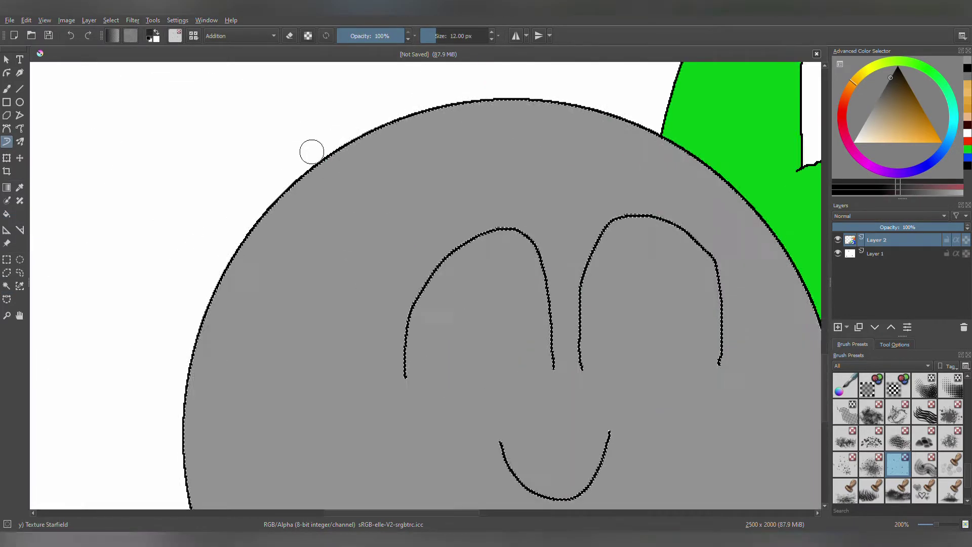
scroll(310, 152, "down", 1)
key("/")
key("b")
left_click_drag(292, 185, 320, 285)
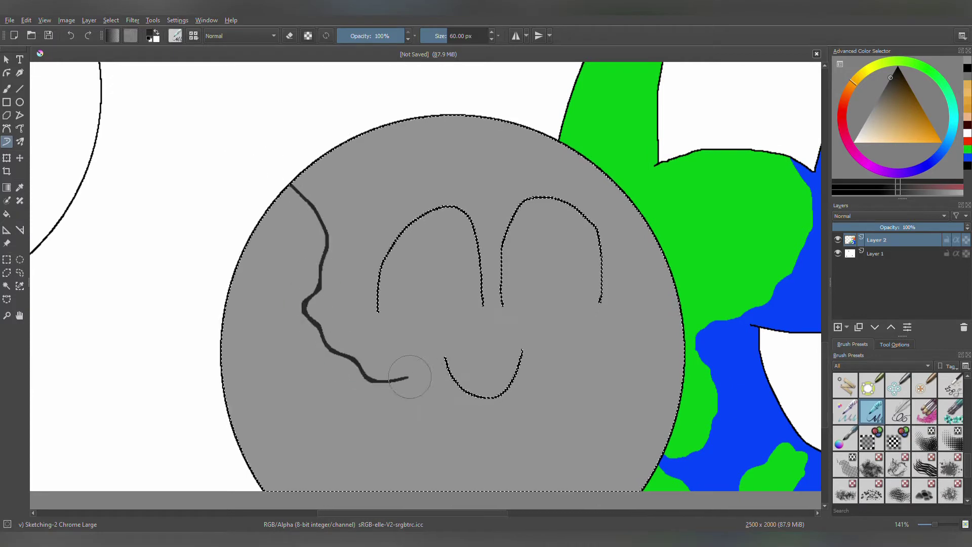
mouse_move(383, 382)
left_mouse_down()
mouse_move(476, 346)
mouse_move(563, 374)
left_mouse_up()
mouse_move(410, 428)
left_mouse_down()
mouse_move(452, 404)
mouse_move(636, 425)
mouse_move(453, 435)
mouse_move(452, 403)
left_mouse_up()
key("f")
left_click(507, 127)
scroll(426, 284, "down", 4)
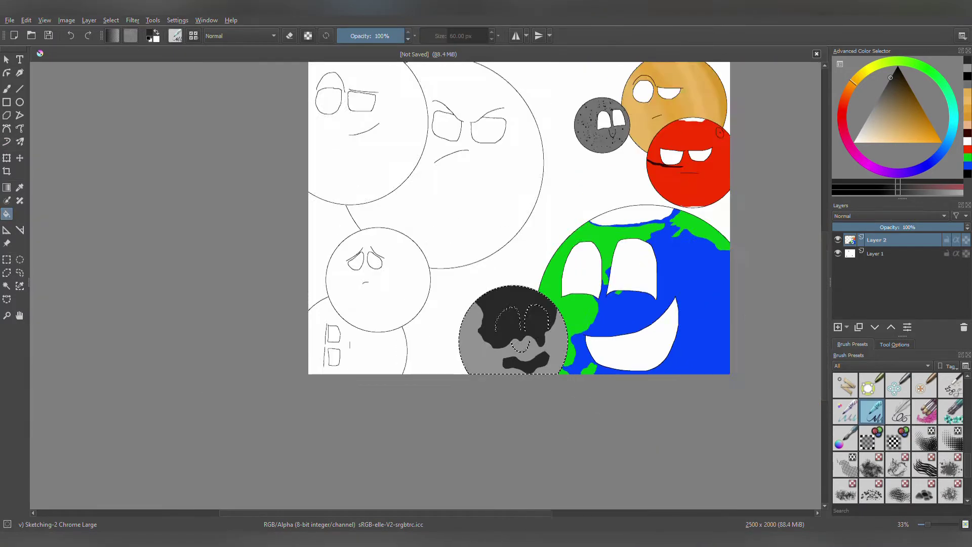
Step: Select the large frowning circle around its eyes and fill it with dark brown
scroll(425, 283, "up", 1)
scroll(426, 284, "down", 2)
scroll(168, 239, "down", 2)
scroll(217, 168, "up", 5)
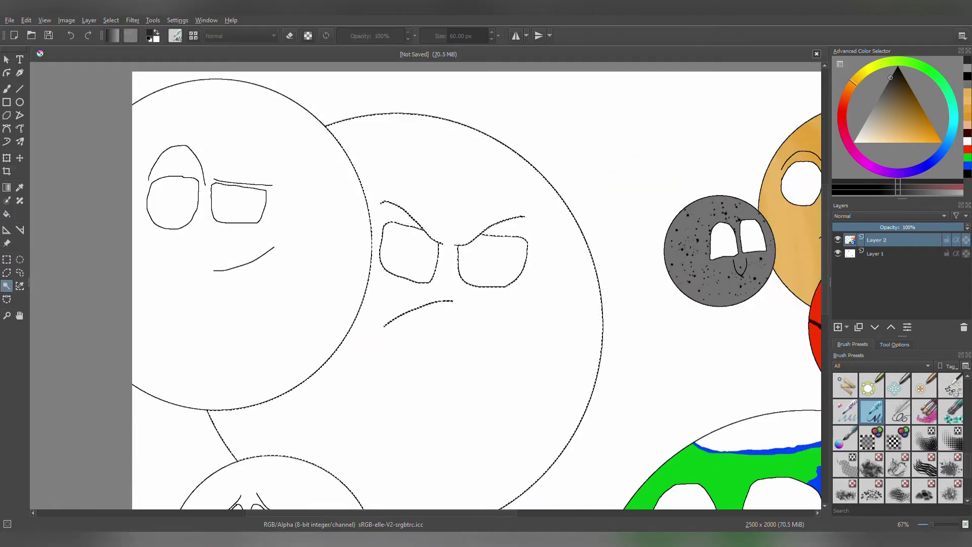
key("f")
left_click(928, 138)
left_click_drag(854, 81, 843, 98)
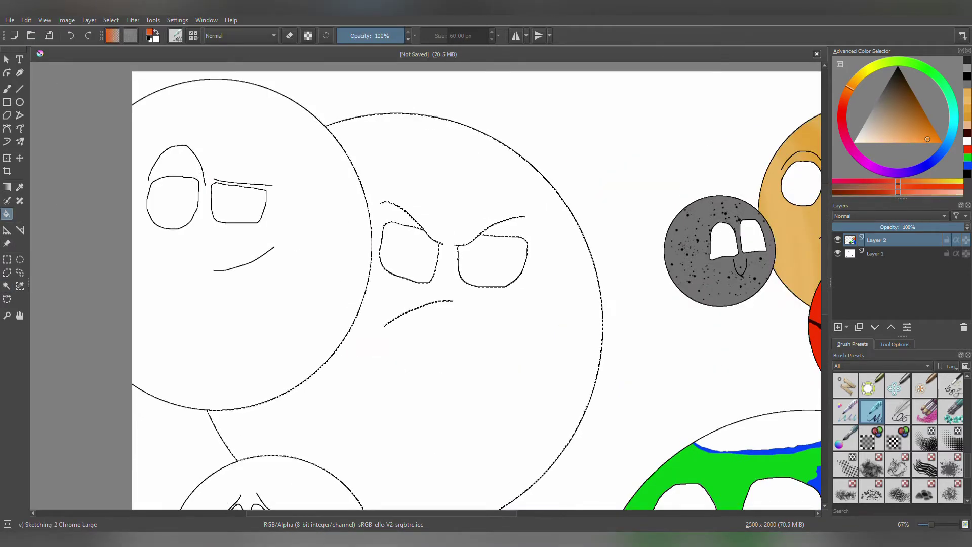
left_click(918, 101)
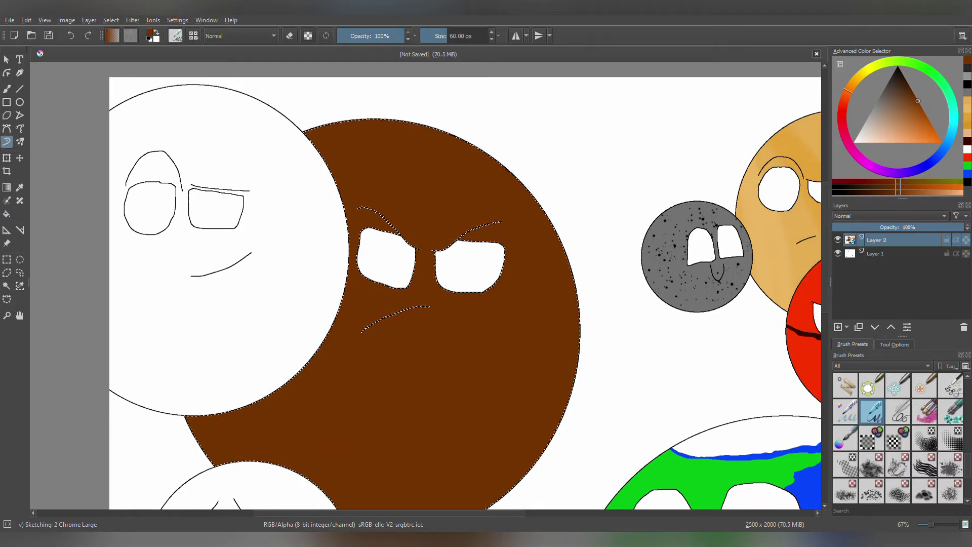
Step: Shade the brown circle with golden and light tan horizontal bands using the Airbrush Soft brush at 600 px
left_click(925, 385)
mouse_move(385, 131)
left_mouse_down()
mouse_move(569, 162)
mouse_move(354, 152)
left_mouse_up()
left_click(884, 129)
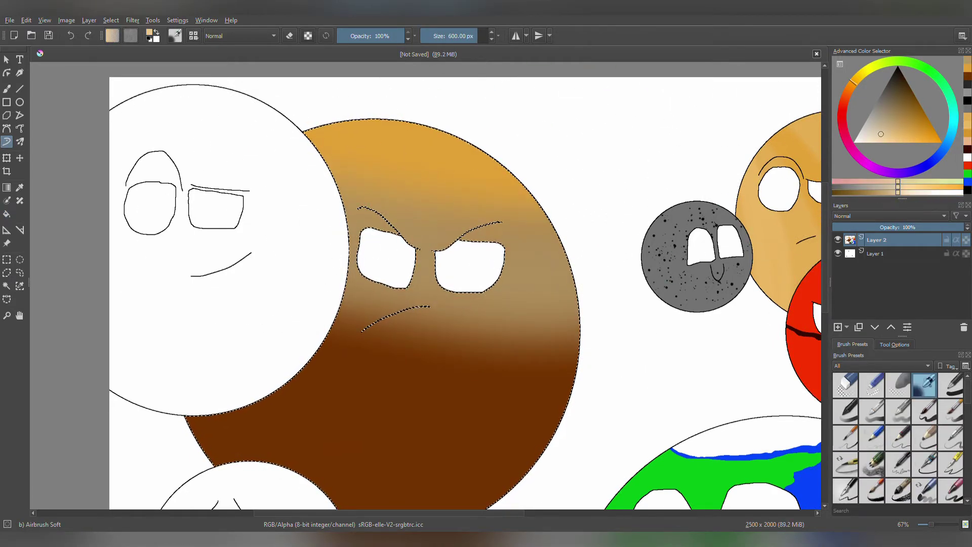
left_click_drag(575, 373, 283, 377)
left_click(920, 112)
left_click_drag(557, 400, 260, 355)
left_click_drag(538, 425, 635, 352)
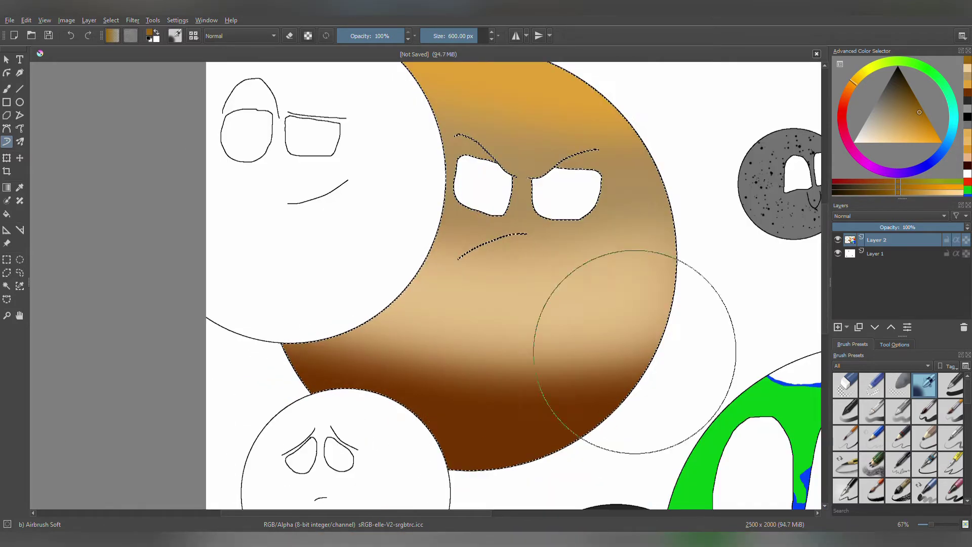
Step: Paint a round red spot on the lower part of the banded brown circle with the Airbrush Soft brush at about 210 px
left_click(842, 119)
left_click(941, 142)
left_click(952, 385)
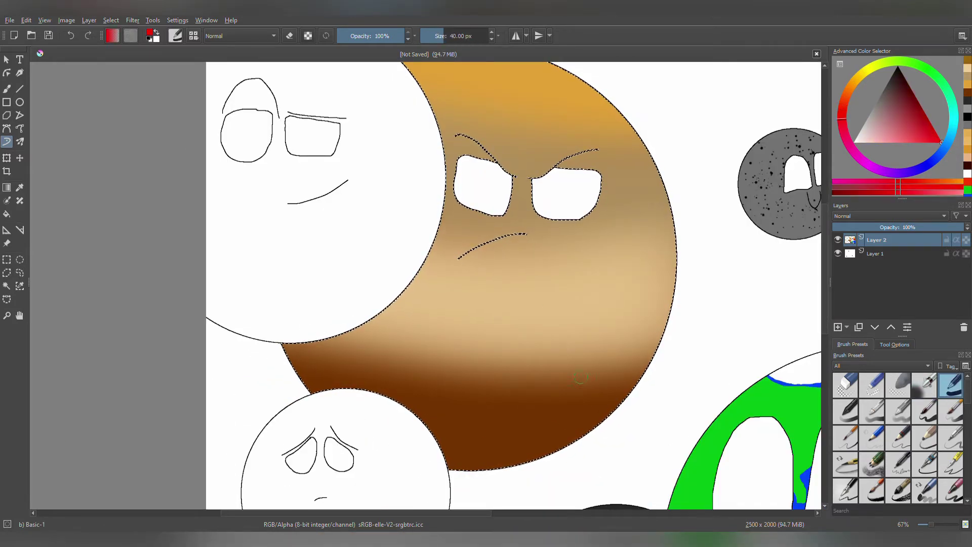
key("ctrl+z")
left_click(925, 385)
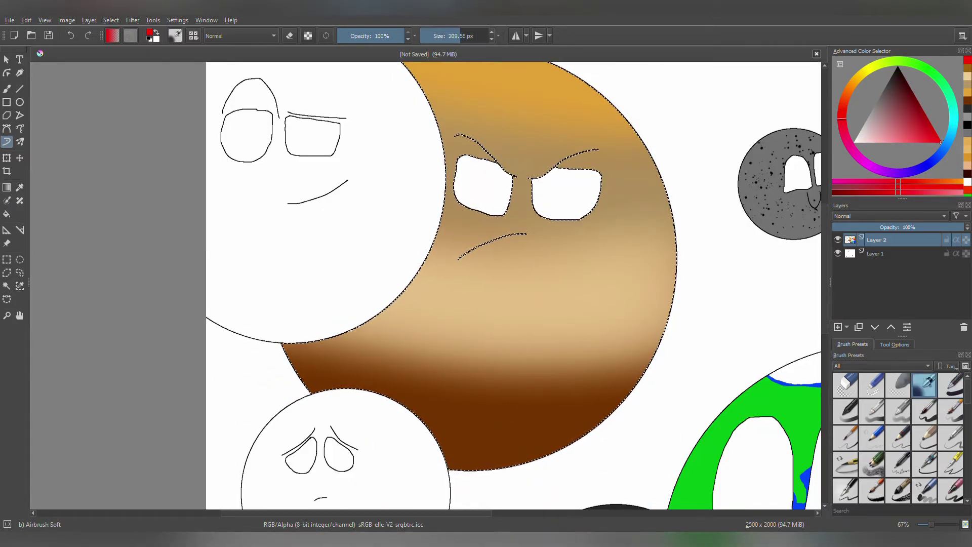
left_click(568, 378)
Step: Select the smirking circle overlapping the brown one around its eyes and fill it with light beige
scroll(629, 336, "down", 3)
scroll(506, 284, "up", 3)
left_click(7, 286)
left_click(406, 304)
left_click(6, 141)
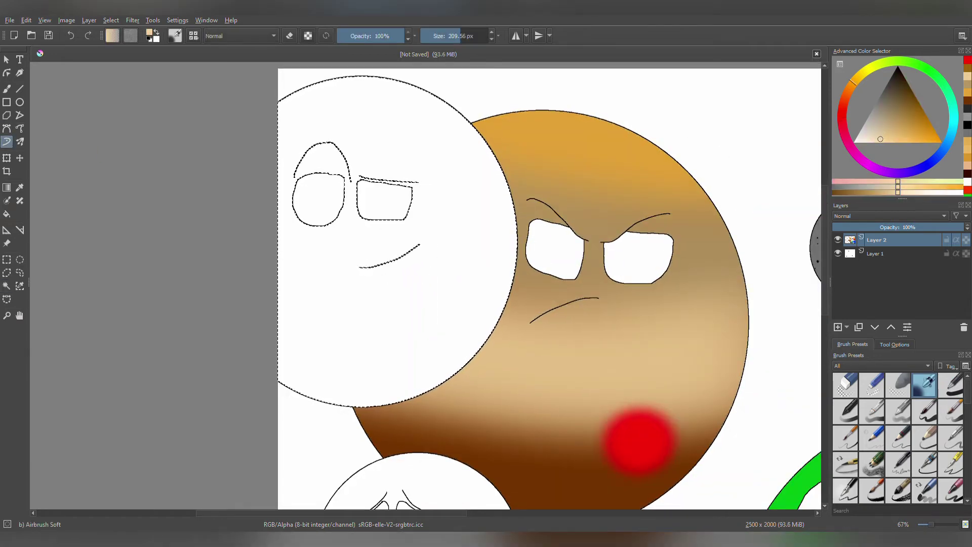
key("shift+BackSpace")
scroll(549, 288, "down", 3)
scroll(549, 289, "up", 3)
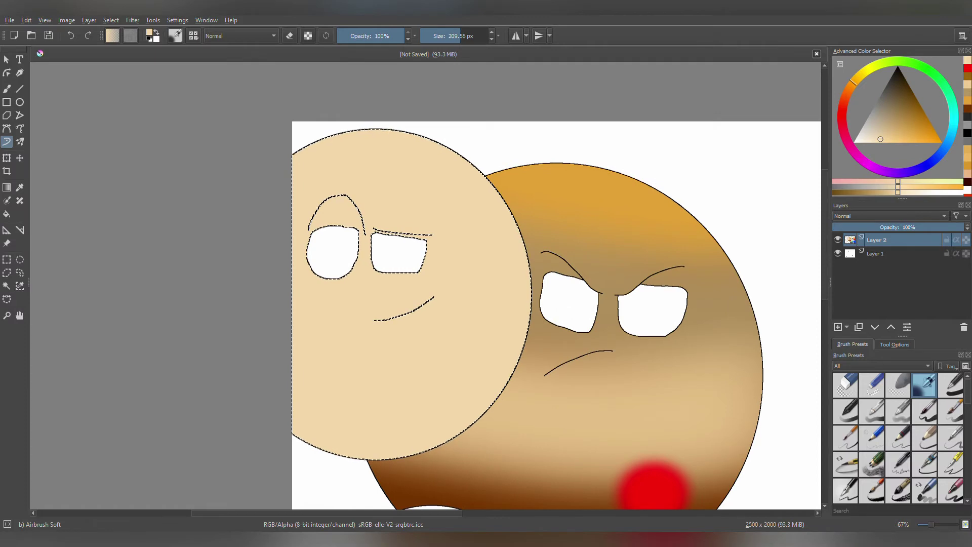
Step: Airbrush darker beige bands across the upper and lower parts of the beige circle with the Airbrush Soft brush
left_click(887, 126)
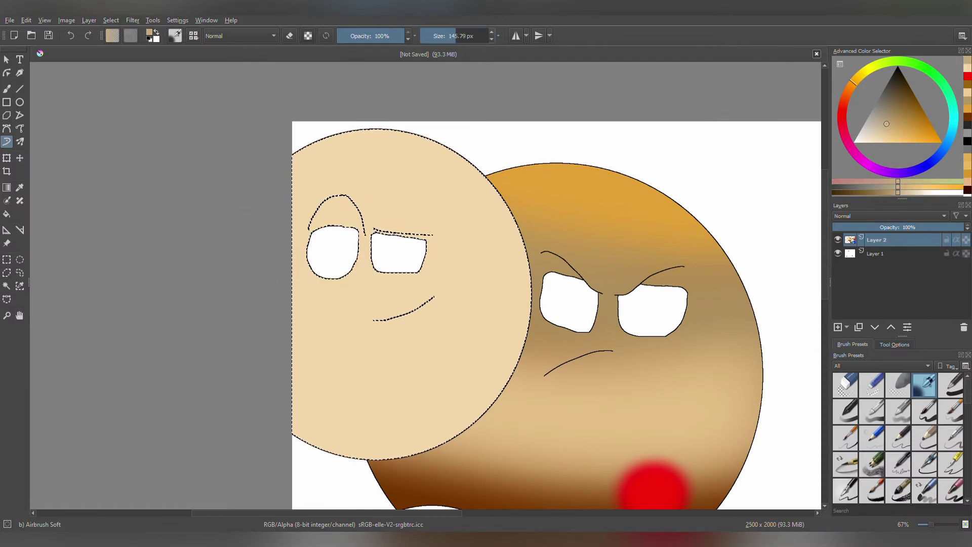
left_click_drag(304, 177, 557, 167)
key("ctrl+z")
left_click_drag(304, 140, 496, 144)
left_click_drag(304, 405, 579, 401)
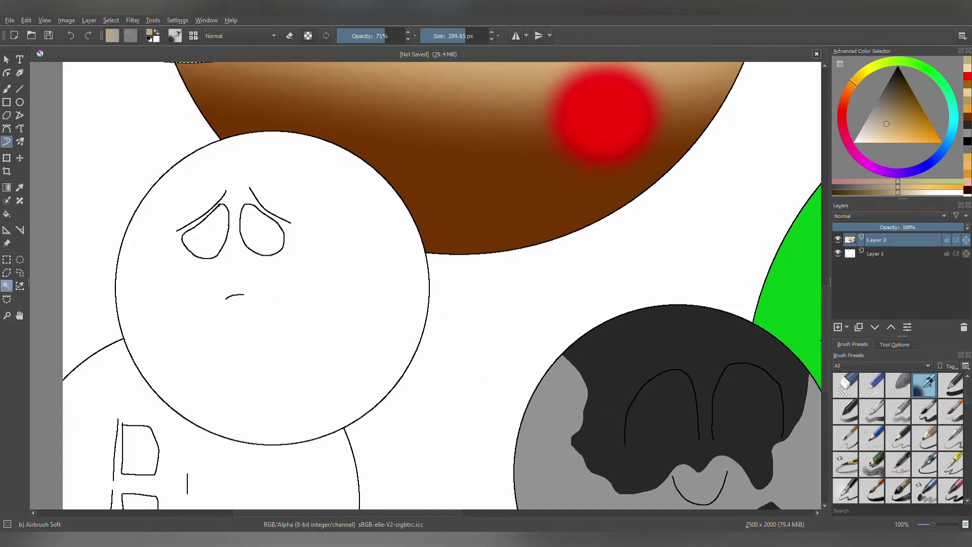
Step: Select the sad-faced circle around its eyes and fill it with navy blue
key("f")
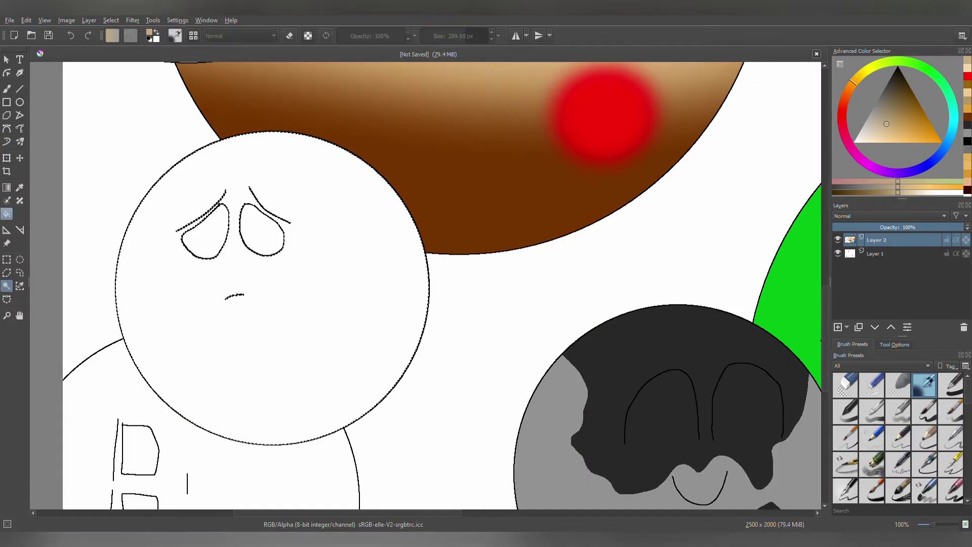
left_click(930, 161)
left_click(911, 87)
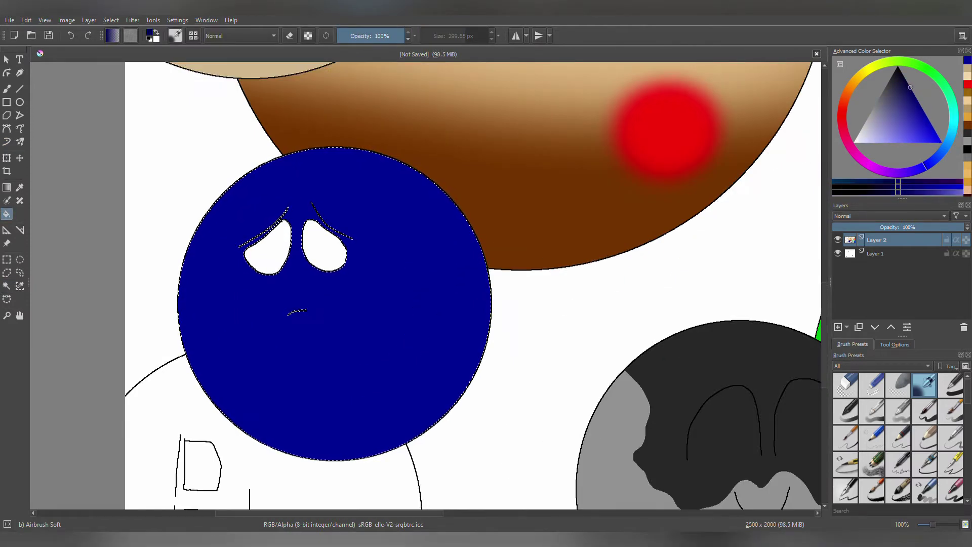
Step: Airbrush a darker oval spot on the lower part of the navy circle with the Airbrush Soft brush at about 75 px
key("b")
left_click_drag(395, 385, 463, 299)
key("ctrl+z")
key("bracketleft")
key("bracketleft")
key("bracketleft")
key("bracketleft")
mouse_move(380, 380)
left_mouse_down()
mouse_move(397, 392)
mouse_move(366, 395)
left_mouse_up()
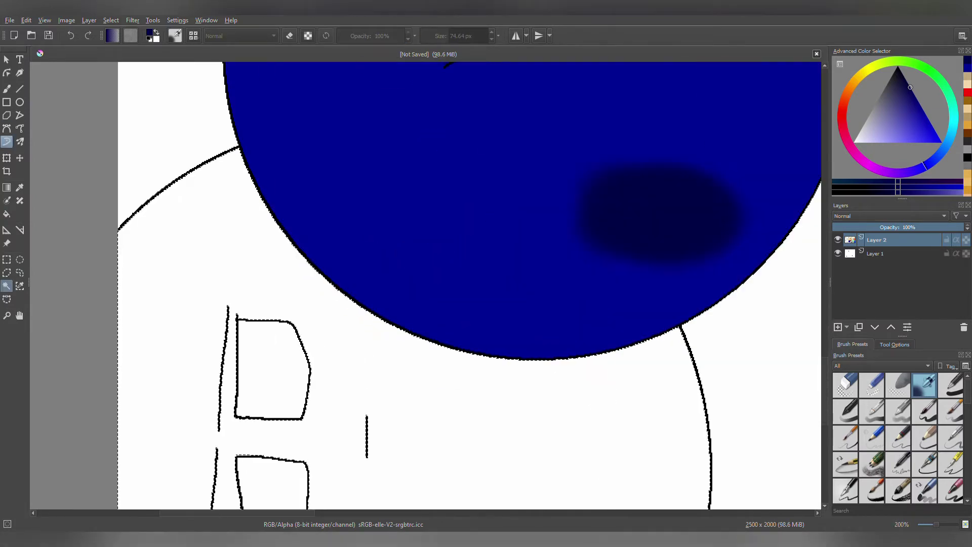
Step: Fill the circle behind the navy one with bright cyan, leaving its eyes white
key("minus")
left_click(942, 143)
key("f")
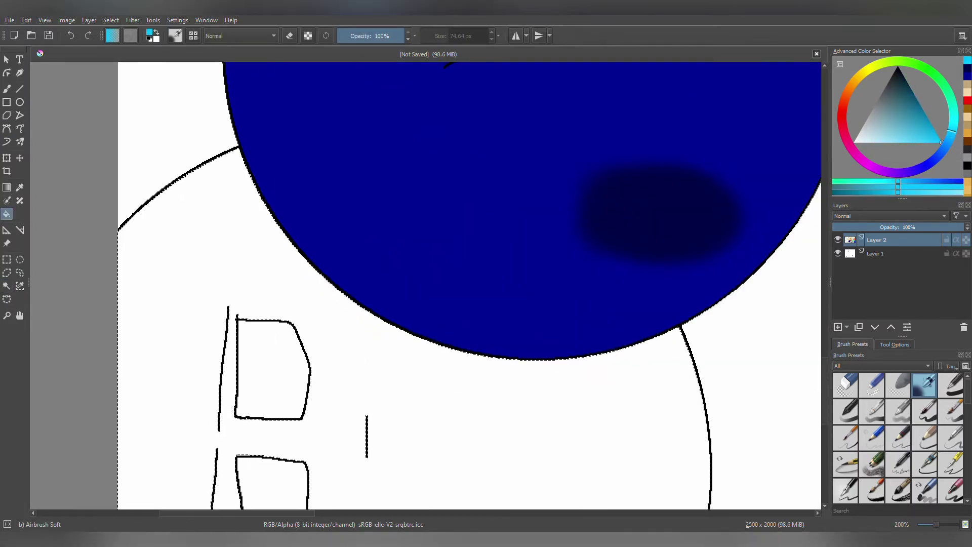
left_click(413, 395)
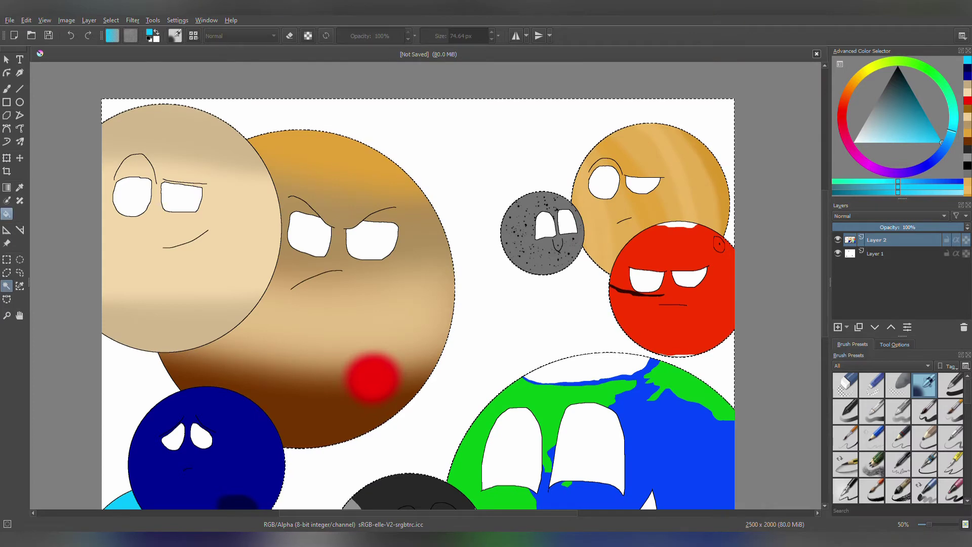
Step: Add a new layer and cover the selected background around the planets in blue with the Airbrush Soft brush at about 438 px
key("Insert")
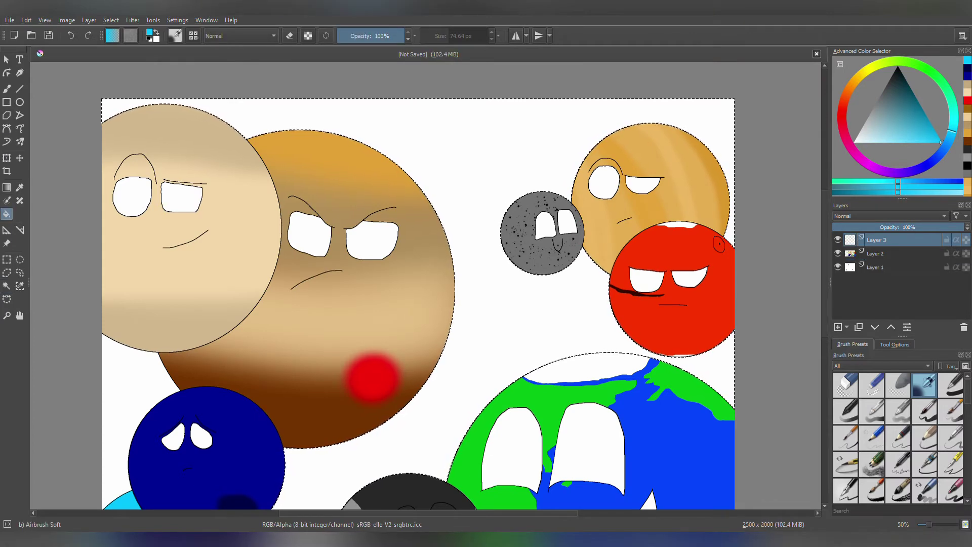
key("bracketright")
key("bracketright")
key("bracketright")
key("bracketright")
key("bracketright")
key("bracketright")
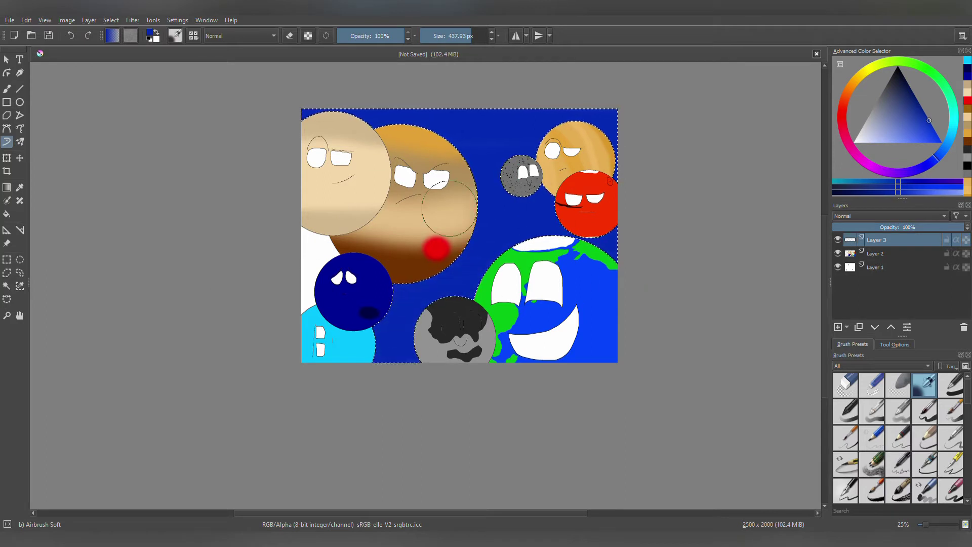
Step: Darken the blue background with black and blend in violet and purple bands using the Airbrush Soft brush
left_click_drag(450, 208, 622, 112)
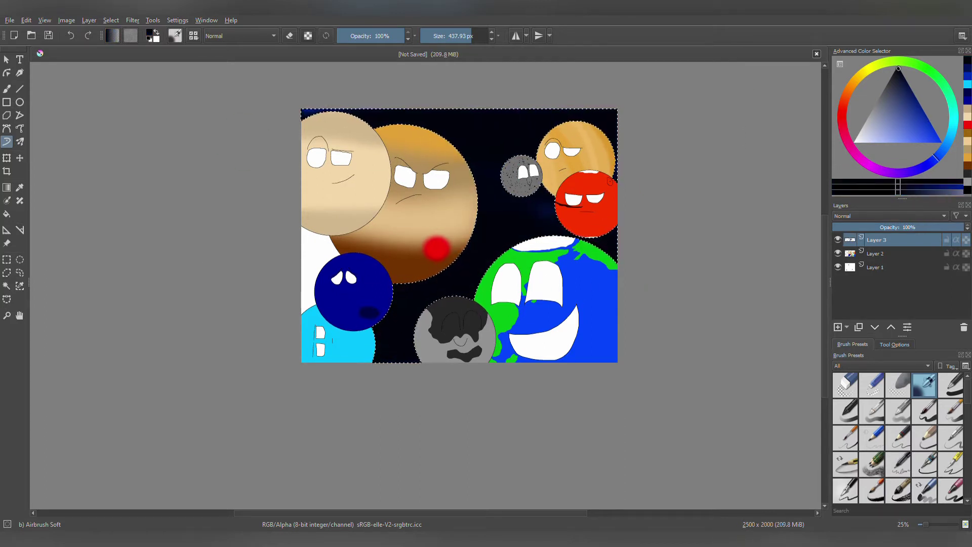
left_click_drag(547, 208, 498, 213)
key("l")
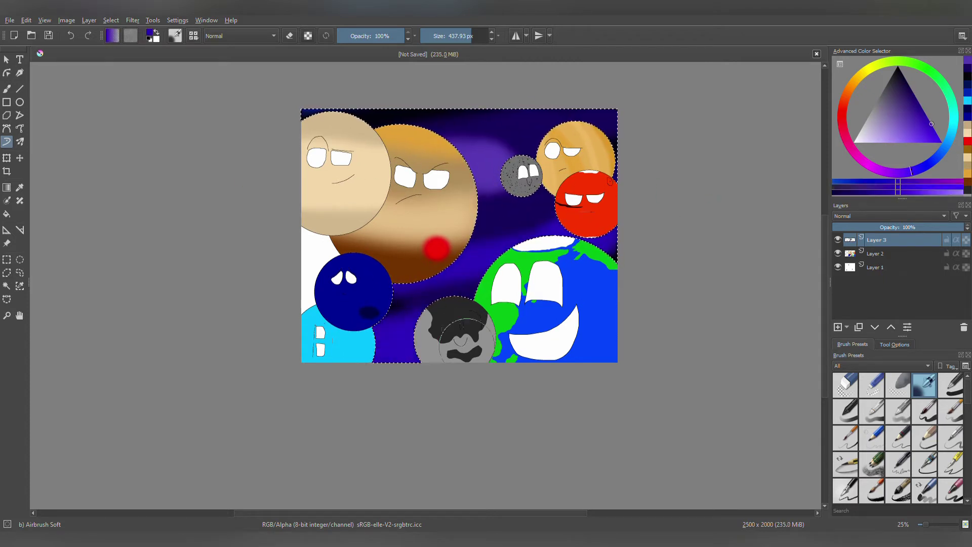
key("d")
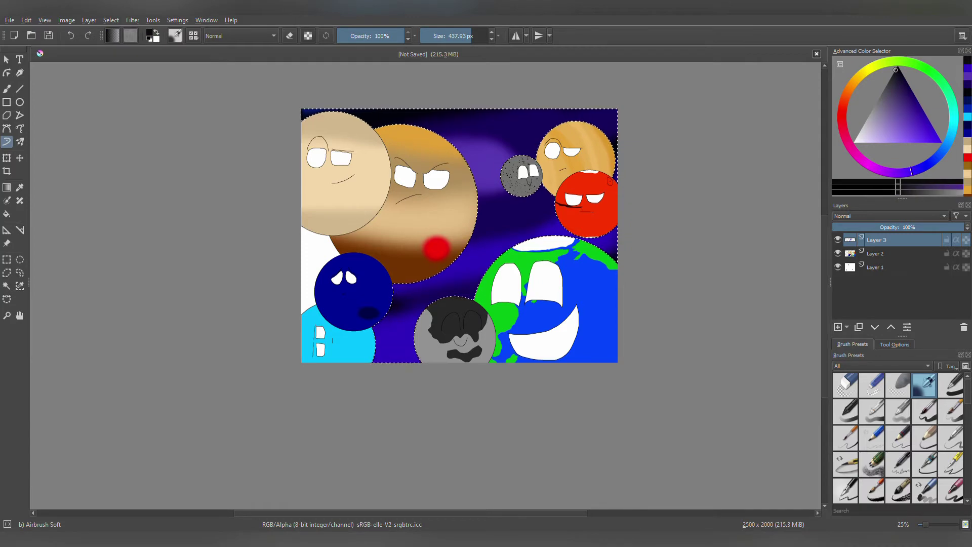
scroll(506, 228, "up", 2)
scroll(326, 282, "down", 1)
Step: Scatter large and small white stars across the background with the Stamp Sparkles brush, reducing its size from 200 px for the smaller ones
scroll(899, 441, "down", 5)
left_click(925, 465)
key("x")
key("plus")
left_click(538, 225)
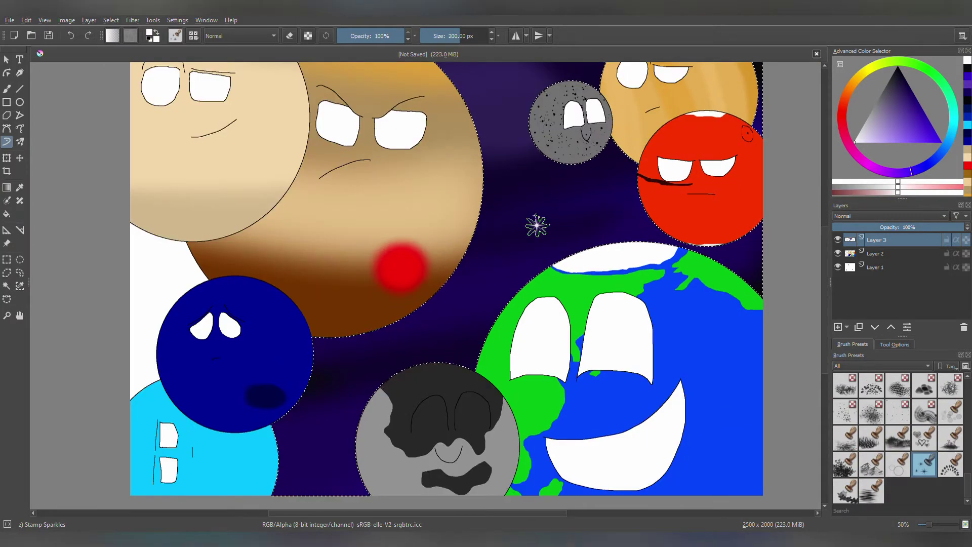
left_click(600, 221)
scroll(548, 171, "down", 2)
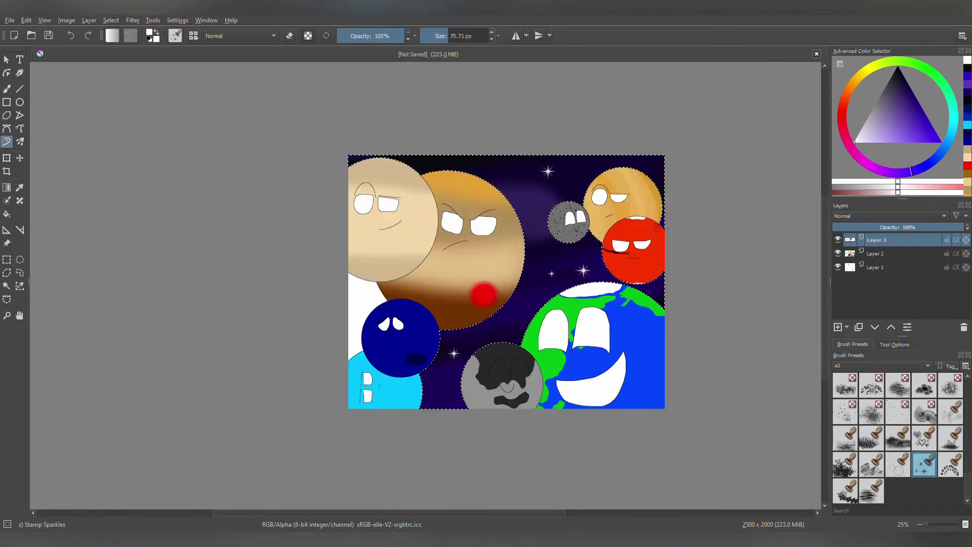
key("bracketleft")
key("bracketleft")
key("bracketleft")
left_click(517, 327)
Step: Sprinkle tiny white stars over the background using the Texture Starfield brush at 250 px
scroll(522, 337, "up", 2)
scroll(573, 234, "up", 3)
key("slash")
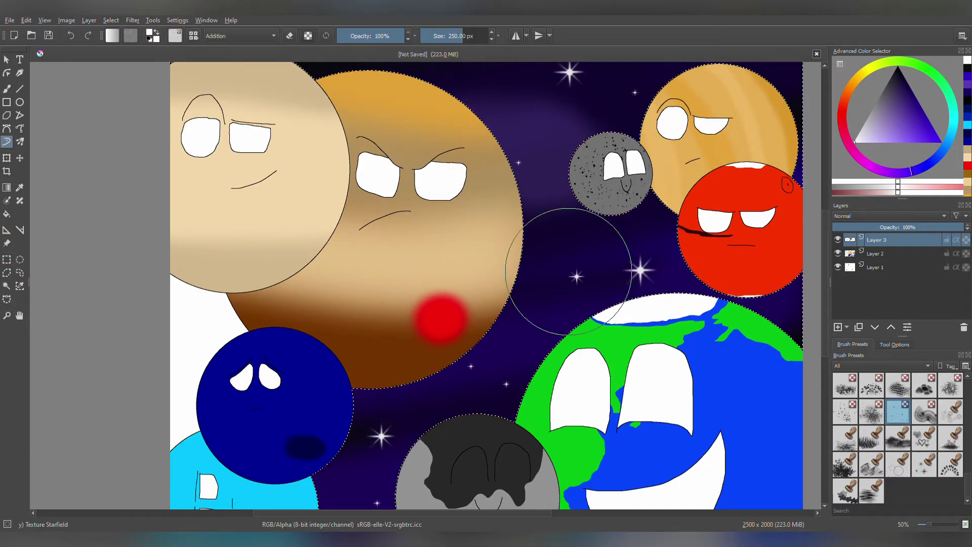
scroll(733, 356, "down", 2)
scroll(386, 228, "up", 2)
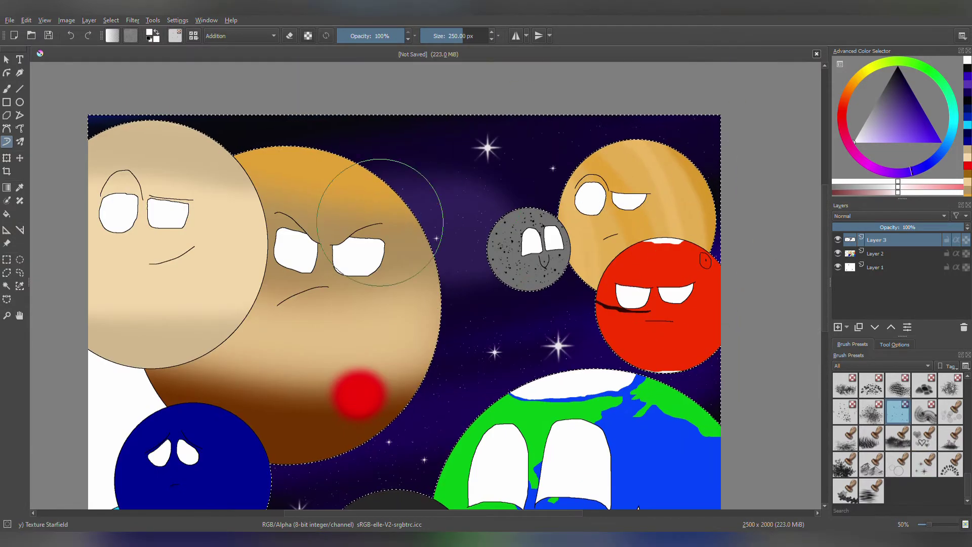
scroll(651, 114, "down", 3)
scroll(320, 139, "up", 2)
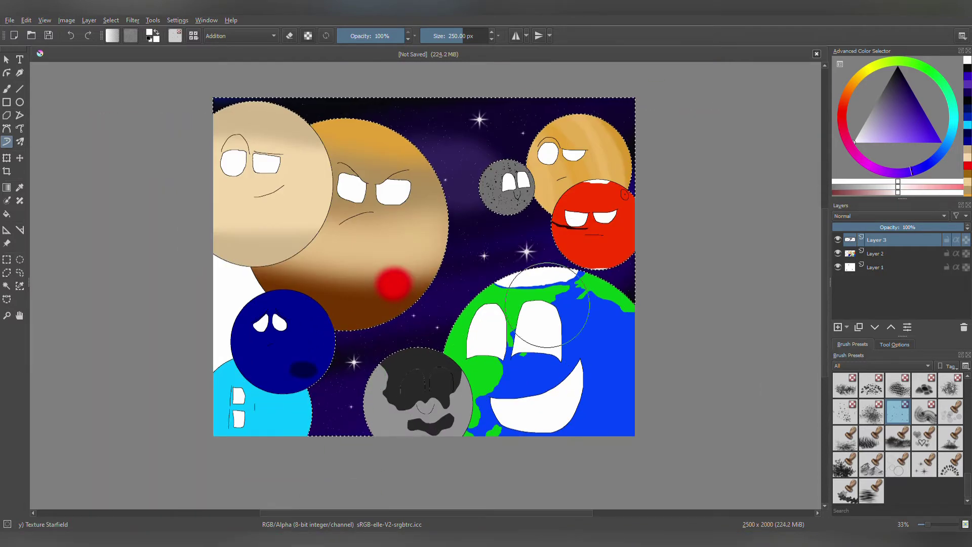
Step: Select the unpainted white gap between the beige, brown and blue planets and cover it in black with the Airbrush Soft brush at 600 px
scroll(268, 225, "up", 1)
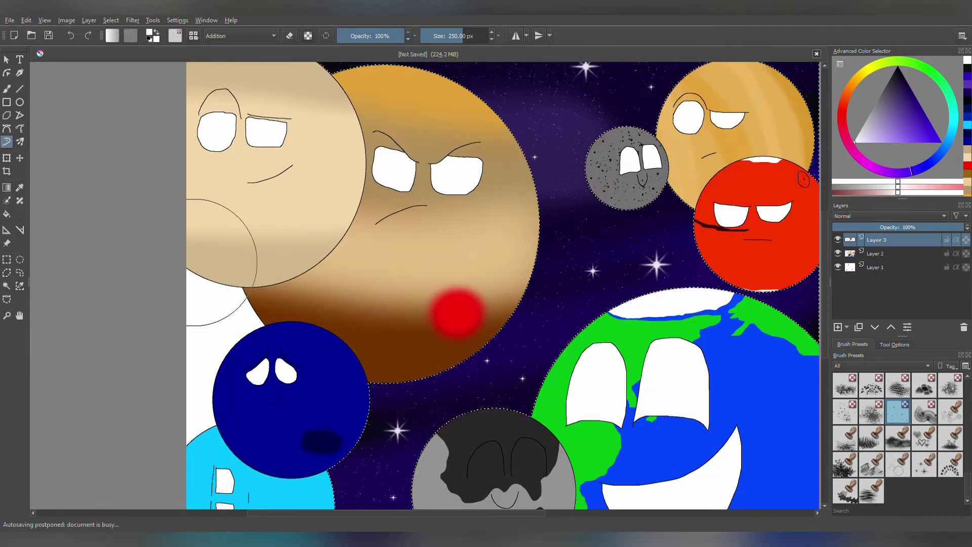
left_click(7, 285)
key("b")
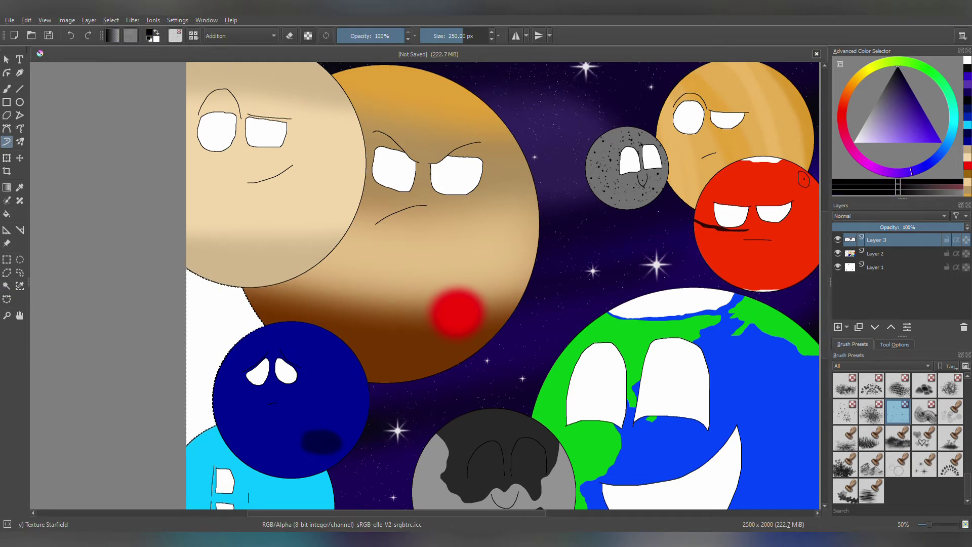
scroll(899, 436, "up", 5)
left_click(925, 385)
left_click_drag(263, 284, 139, 390)
Step: Blend violet and dark purple bands into the selected black patch using the Airbrush Soft brush at 600 px
left_click(932, 124)
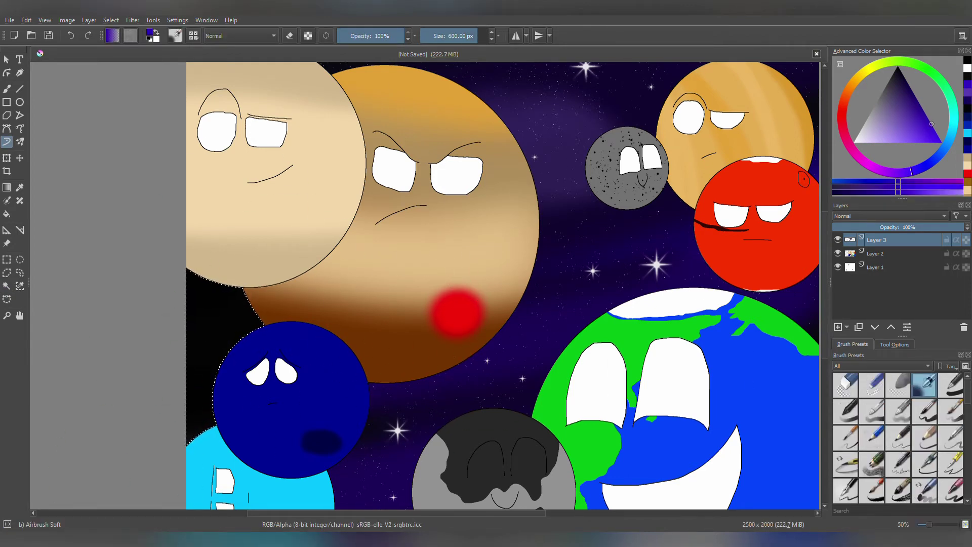
left_click_drag(152, 324, 147, 400)
left_click(906, 129)
mouse_move(228, 293)
left_mouse_down()
mouse_move(213, 355)
mouse_move(202, 324)
left_mouse_up()
left_click(915, 94)
mouse_move(203, 385)
left_mouse_down()
mouse_move(213, 431)
mouse_move(228, 446)
left_mouse_up()
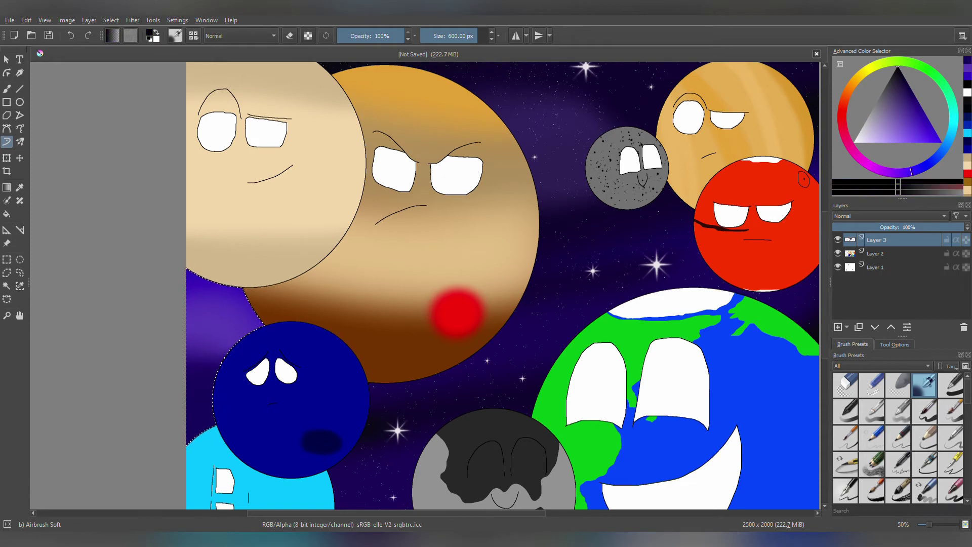
left_click_drag(238, 273, 203, 395)
Step: Stamp white sparkle stars on the patch beside the dark blue planet with the Stamp Sparkles brush at 36.20 px
left_click_drag(355, 355, 481, 314)
key("plus")
key("slash")
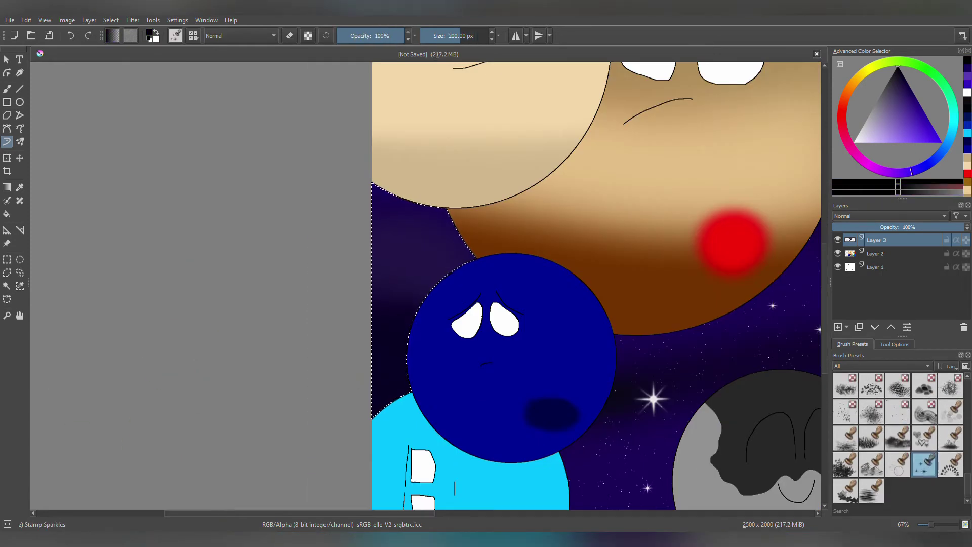
key("x")
left_click(395, 254)
left_click(386, 318)
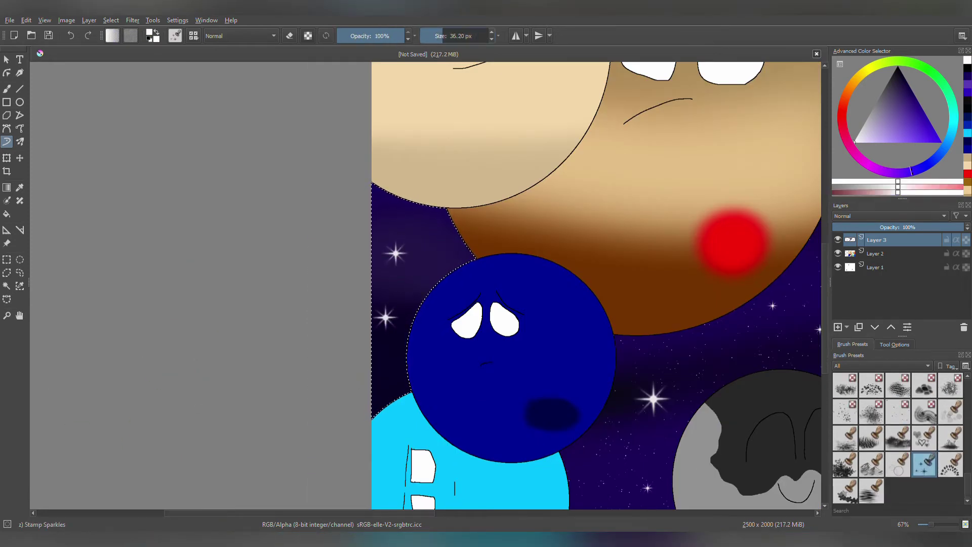
Step: Sprinkle tiny white stars over the patch with the Texture Starfield brush at 250 px and clear the selection
left_click(898, 411)
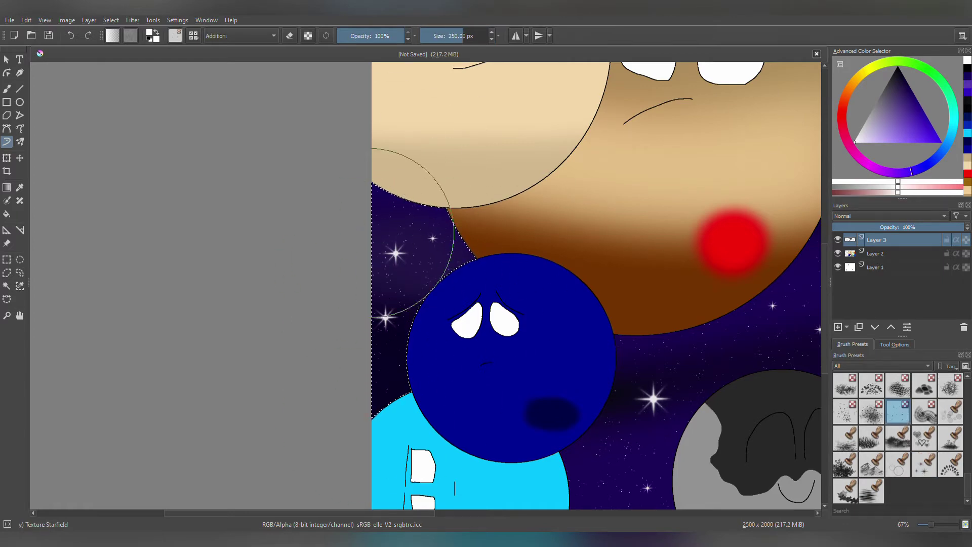
key("minus")
key("minus")
key("minus")
key("minus")
key("plus")
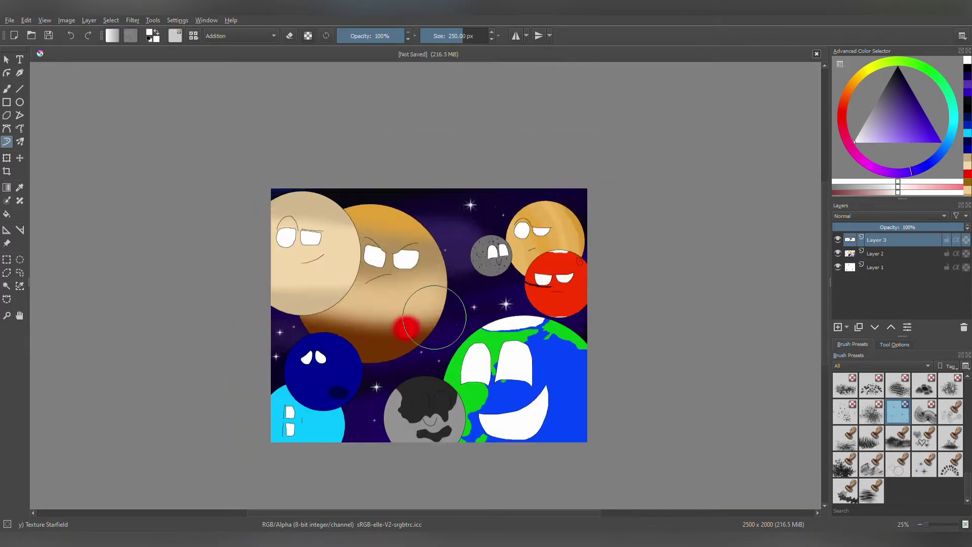
Step: Draw thick black eyebrows above Earth's eyes using the Charcoal pencil large brush at 32 px, redoing the misdrawn one
scroll(494, 403, "up", 3)
scroll(912, 441, "up", 5)
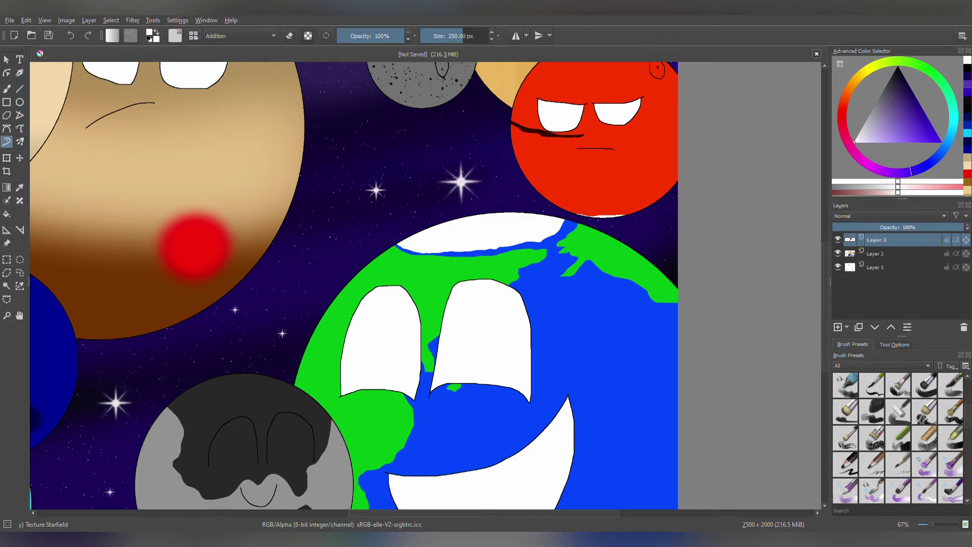
left_click(846, 465)
scroll(408, 254, "up", 2)
left_click_drag(403, 250, 567, 307)
scroll(548, 277, "up", 1)
mouse_move(478, 226)
left_mouse_down()
mouse_move(436, 223)
mouse_move(245, 304)
left_mouse_up()
key("ctrl+z")
scroll(425, 284, "down", 3)
scroll(425, 284, "up", 4)
left_click_drag(365, 263, 156, 302)
scroll(156, 302, "down", 5)
Step: Draw two angry, inward-slanting black eyebrows above the red planet's eyes with the Charcoal pencil large brush at 32 px
scroll(373, 257, "up", 6)
left_click_drag(373, 256, 639, 220)
scroll(453, 243, "down", 3)
scroll(453, 243, "up", 3)
left_click_drag(512, 264, 231, 228)
scroll(231, 228, "down", 4)
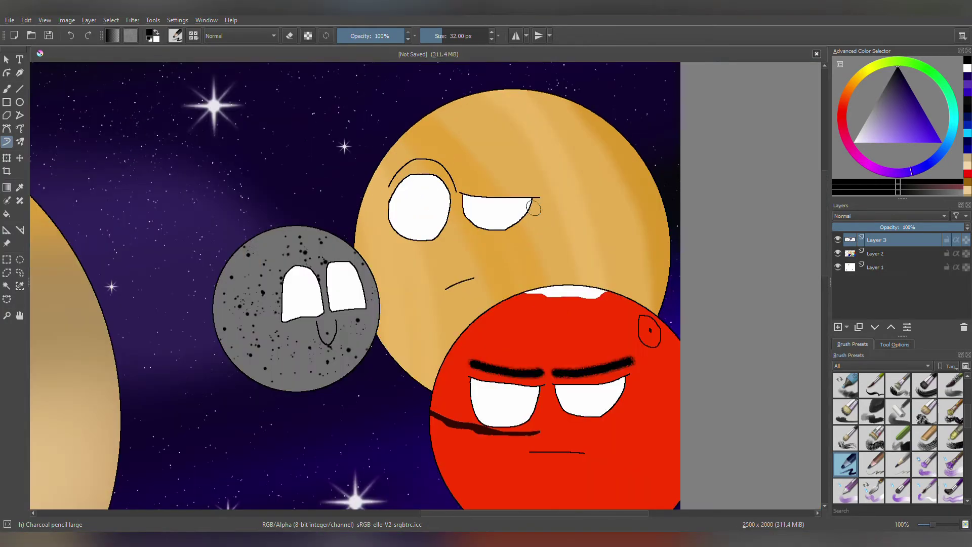
Step: Draw arched eyebrows over the speckled grey planet's eyes using the Dry Brushing brush at 15.27 px
left_click(846, 438)
scroll(287, 277, "up", 4)
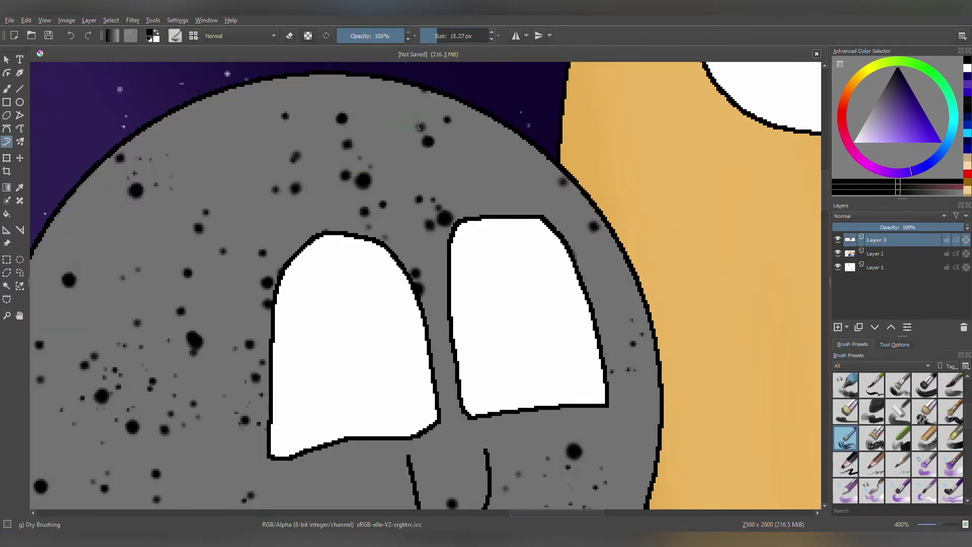
left_click_drag(234, 297, 342, 201)
scroll(568, 218, "down", 4)
scroll(899, 439, "down", 5)
scroll(899, 438, "down", 2)
Step: Draw a thin black eyebrow above the half-closed eye of the orange striped planet with the Sketching-3 Leaky brush
left_click(899, 438)
scroll(495, 289, "up", 4)
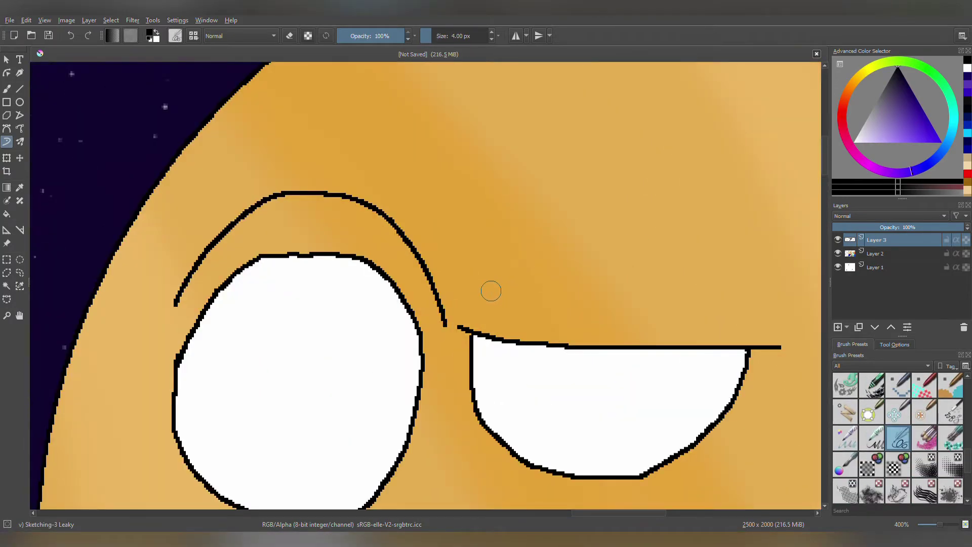
scroll(557, 294, "down", 2)
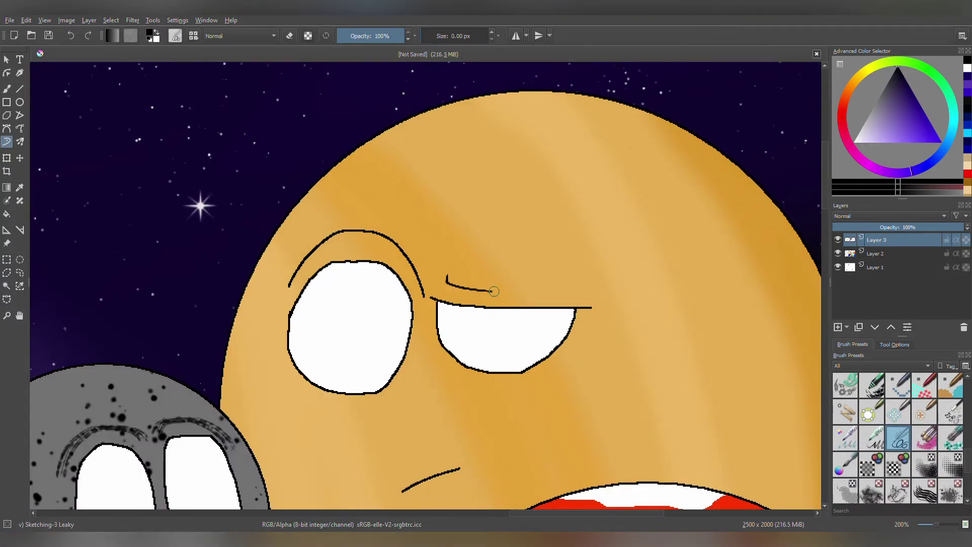
scroll(494, 291, "up", 3)
left_click_drag(191, 239, 612, 295)
scroll(419, 213, "down", 2)
scroll(148, 239, "up", 1)
scroll(432, 187, "down", 1)
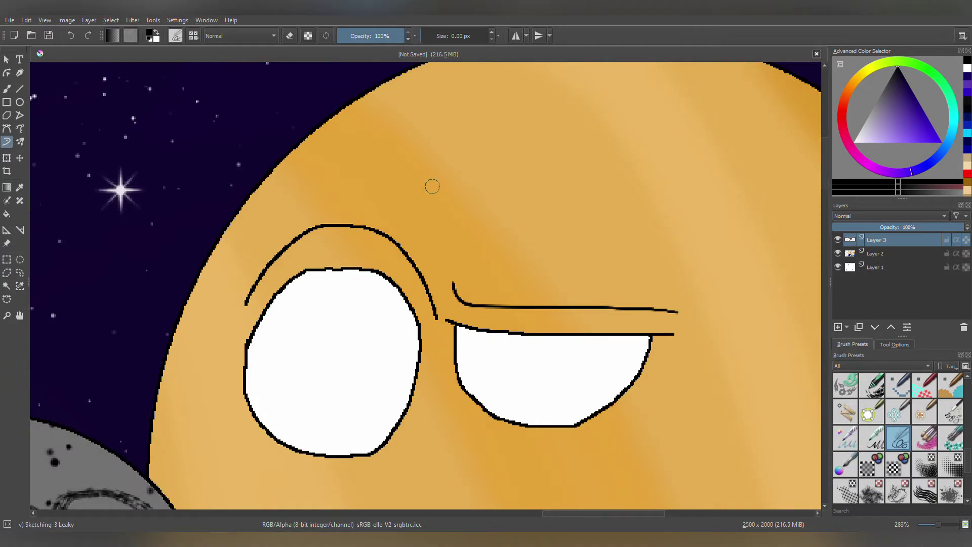
scroll(433, 187, "up", 1)
scroll(432, 186, "down", 4)
Step: Add three curved eyelashes to the outer side of each eye on the orange striped planet with the Sketching-3 Leaky brush
scroll(623, 254, "up", 6)
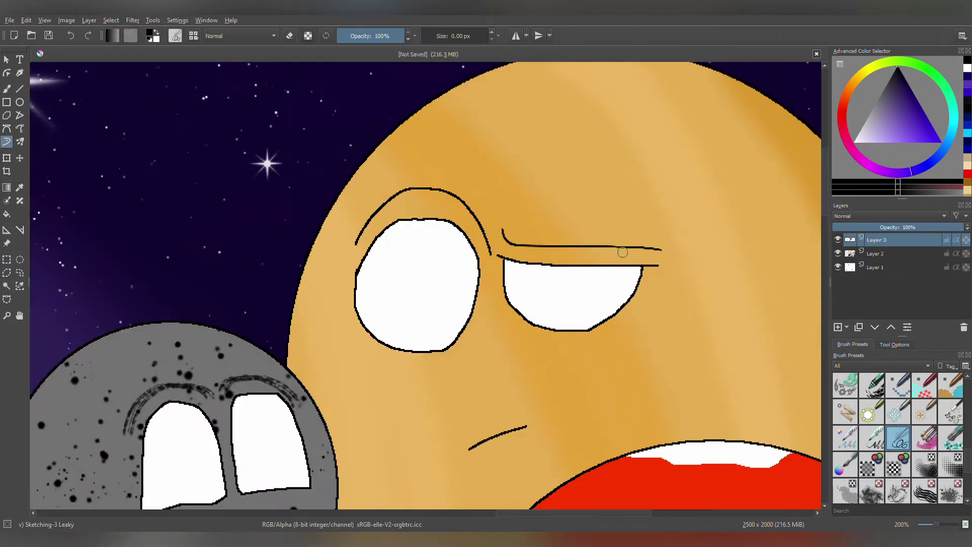
scroll(593, 282, "down", 1)
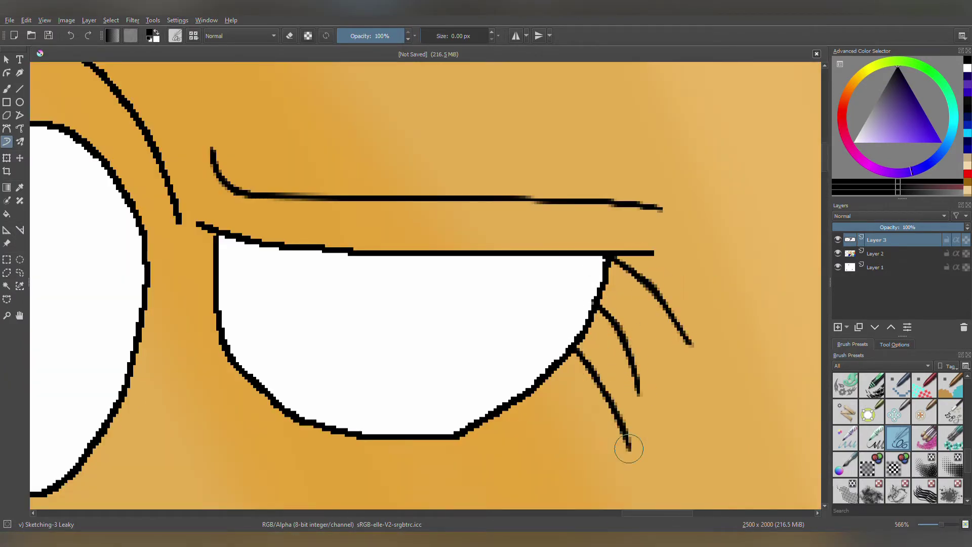
scroll(456, 330, "down", 1)
scroll(302, 248, "down", 8)
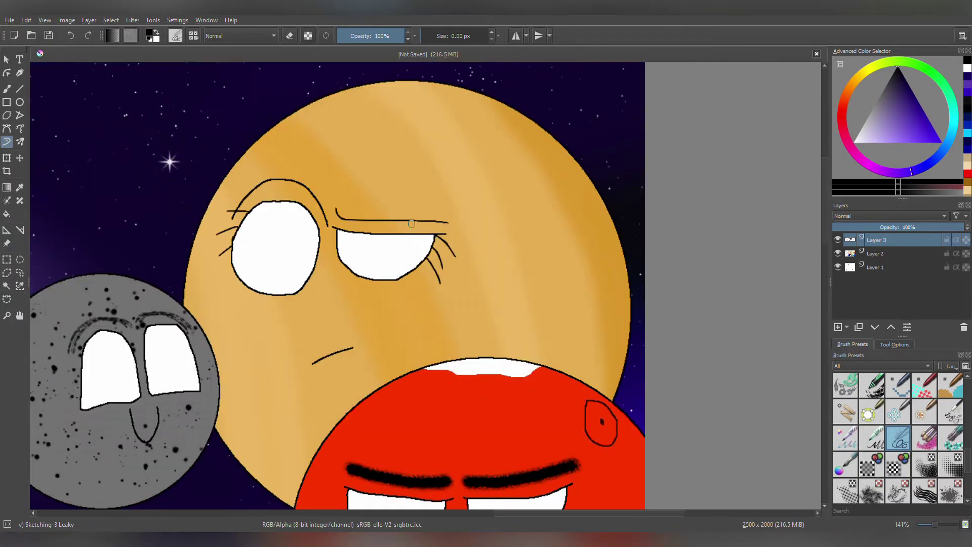
Step: Add three thin black eyelashes to the outer side of each closed eye on the grey moon below Earth
scroll(238, 377, "up", 9)
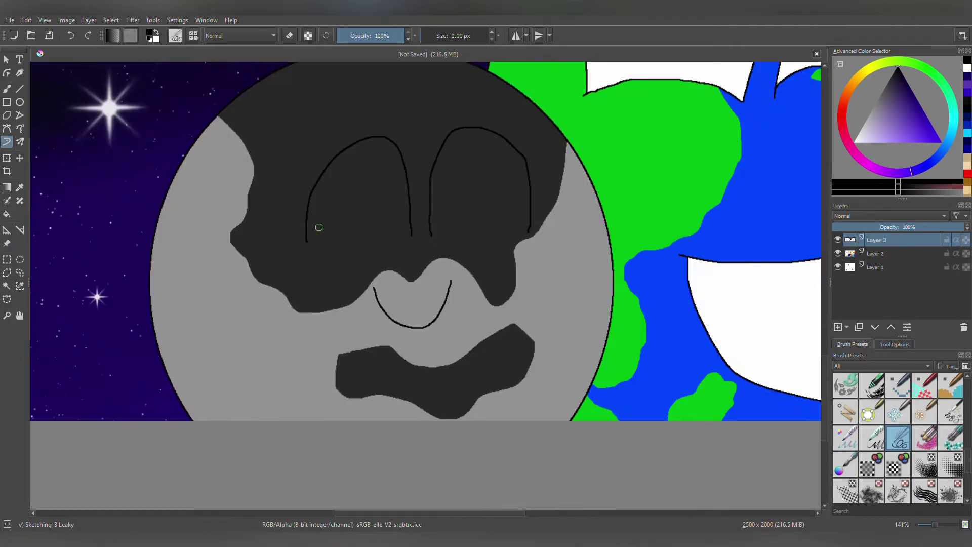
left_click_drag(387, 129, 232, 122)
scroll(223, 316, "down", 5)
scroll(557, 193, "up", 4)
left_click_drag(524, 194, 606, 179)
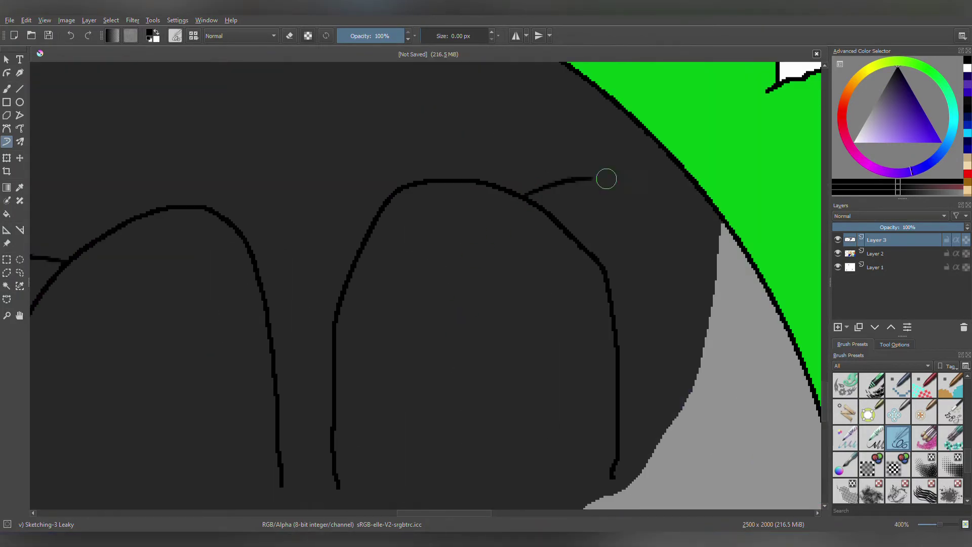
scroll(619, 318, "down", 8)
scroll(489, 276, "up", 7)
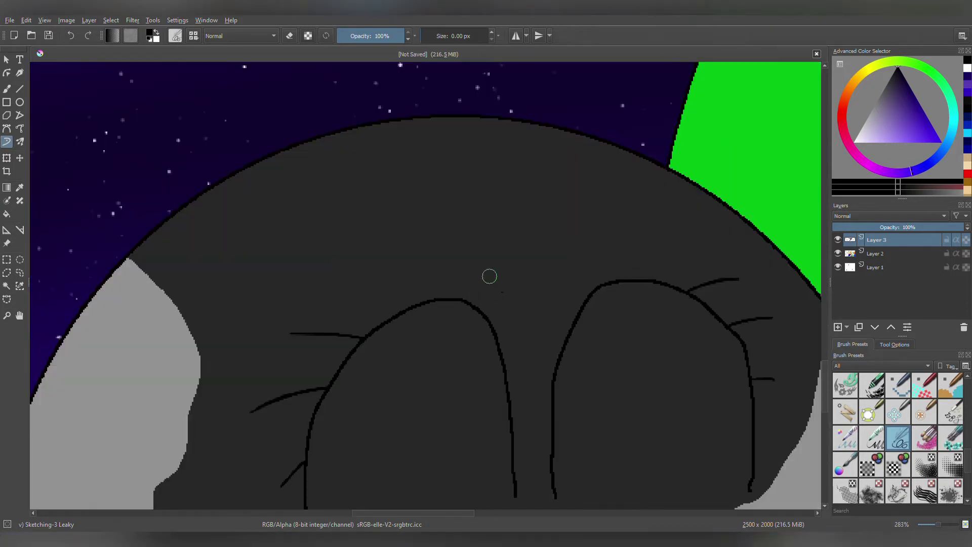
Step: Draw sad, hair-textured eyebrows above the dark blue planet's eyes using the Texture Hair brush at 18.22 px
scroll(726, 263, "down", 5)
scroll(456, 178, "up", 4)
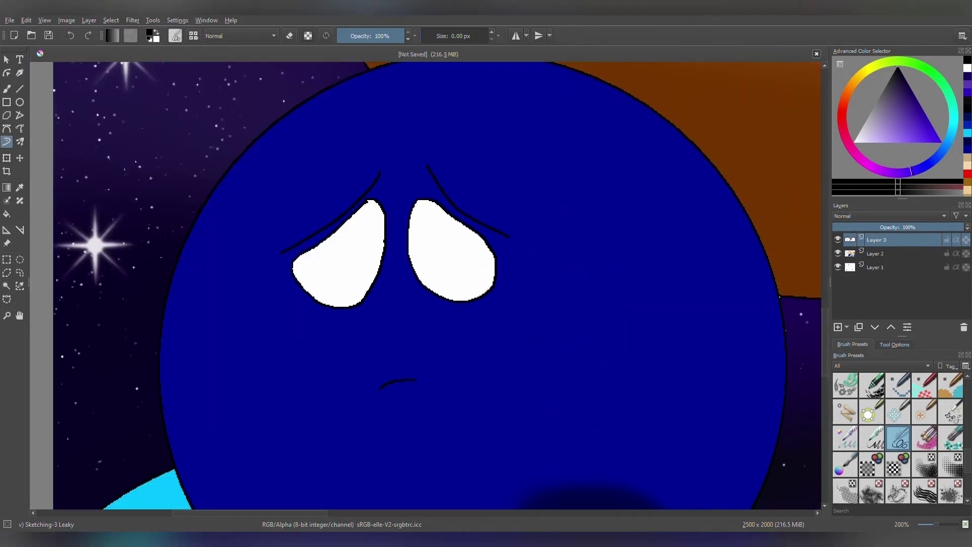
scroll(899, 438, "down", 3)
scroll(899, 439, "up", 2)
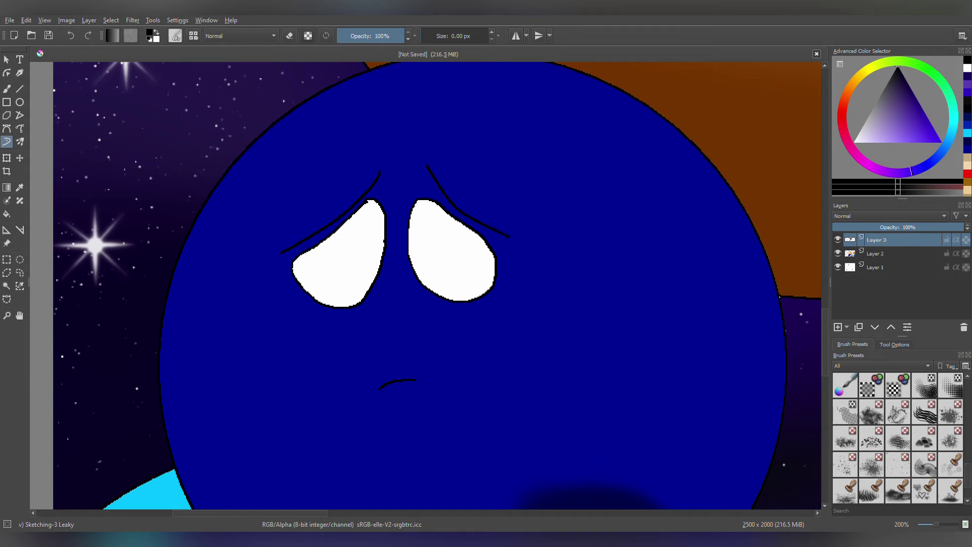
scroll(418, 171, "up", 2)
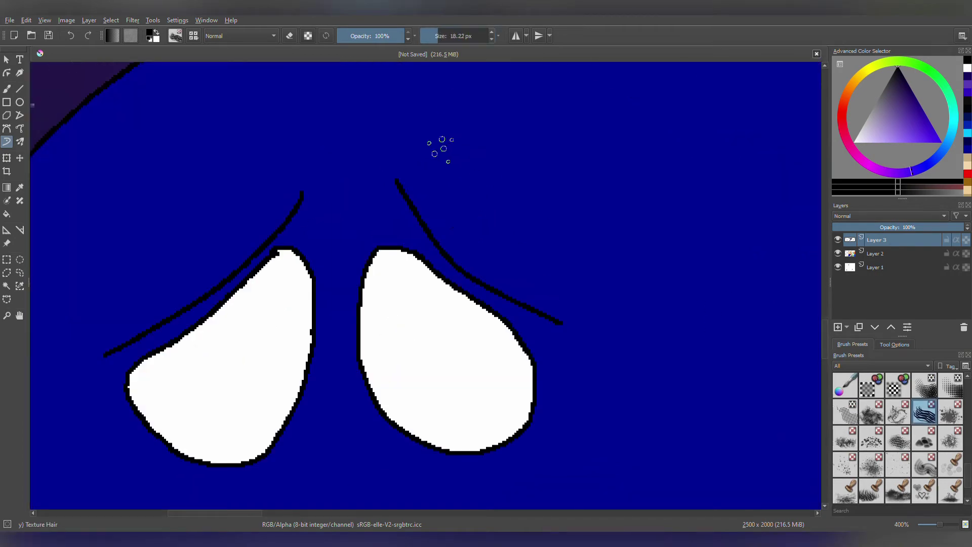
left_click_drag(448, 152, 501, 243)
scroll(495, 206, "down", 2)
scroll(571, 217, "up", 2)
left_click_drag(562, 215, 694, 303)
left_click_drag(398, 225, 419, 169)
scroll(419, 169, "down", 2)
scroll(339, 352, "up", 1)
left_click_drag(372, 195, 364, 334)
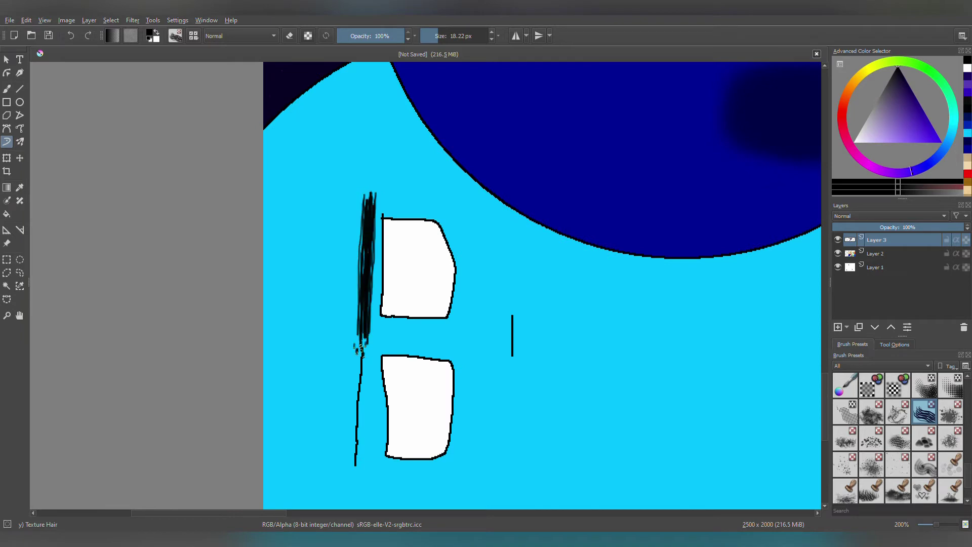
left_click_drag(363, 375, 426, 276)
key("ctrl+z")
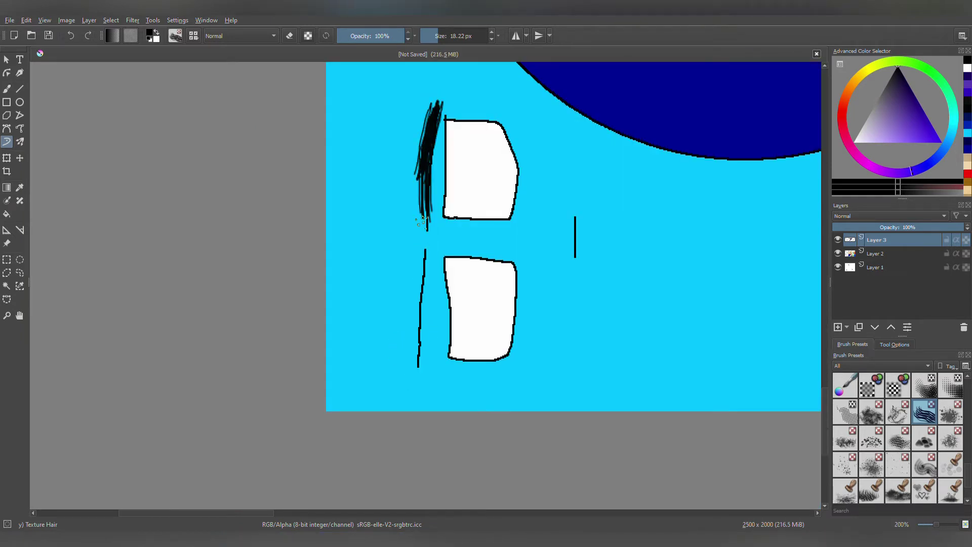
scroll(420, 337, "down", 2)
scroll(496, 203, "up", 2)
key("ctrl+z")
key("ctrl+z")
left_click_drag(514, 111, 496, 172)
key("ctrl+z")
Step: Draw hair-textured black eyebrows alongside both eyes of the light blue planet with the Texture Hair brush at 18.22 px
left_click_drag(512, 120, 514, 170)
left_click_drag(500, 352, 494, 473)
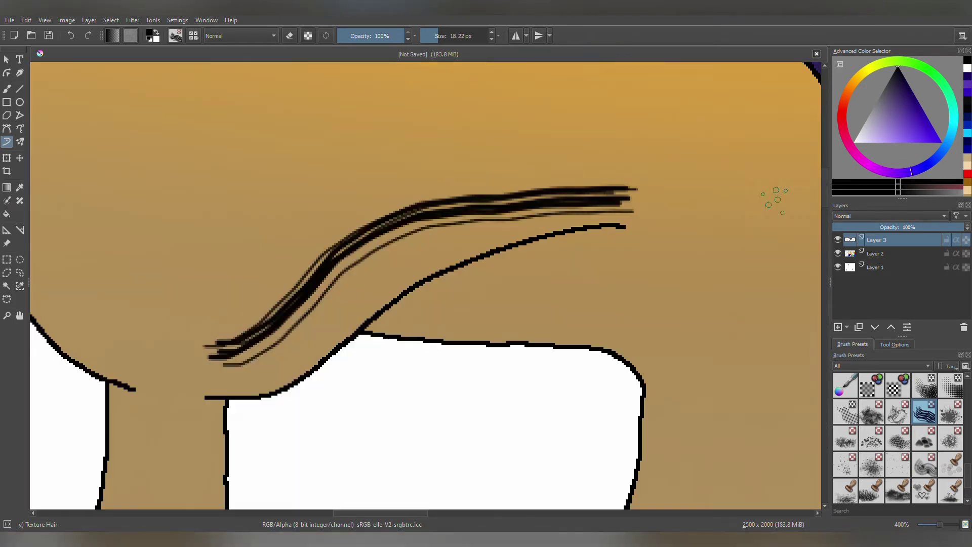
key("ctrl+z")
mouse_move(218, 354)
left_mouse_down()
mouse_move(395, 283)
mouse_move(582, 233)
left_mouse_up()
key("ctrl+z")
mouse_move(628, 208)
left_mouse_down()
mouse_move(542, 223)
mouse_move(238, 349)
left_mouse_up()
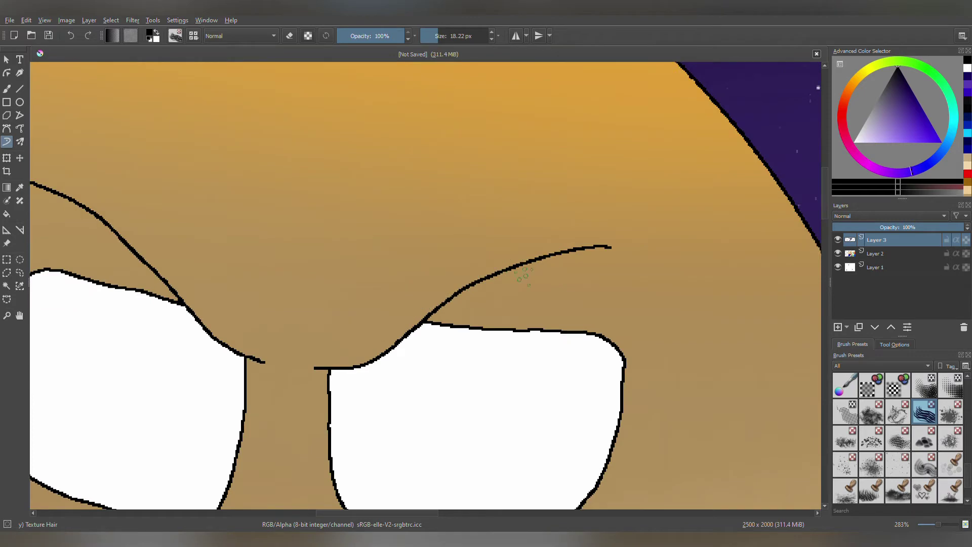
Step: Draw thick angry black eyebrows above the brown planet's eyes using the Sketching-2 Chrome Large brush at 60 px
key("/")
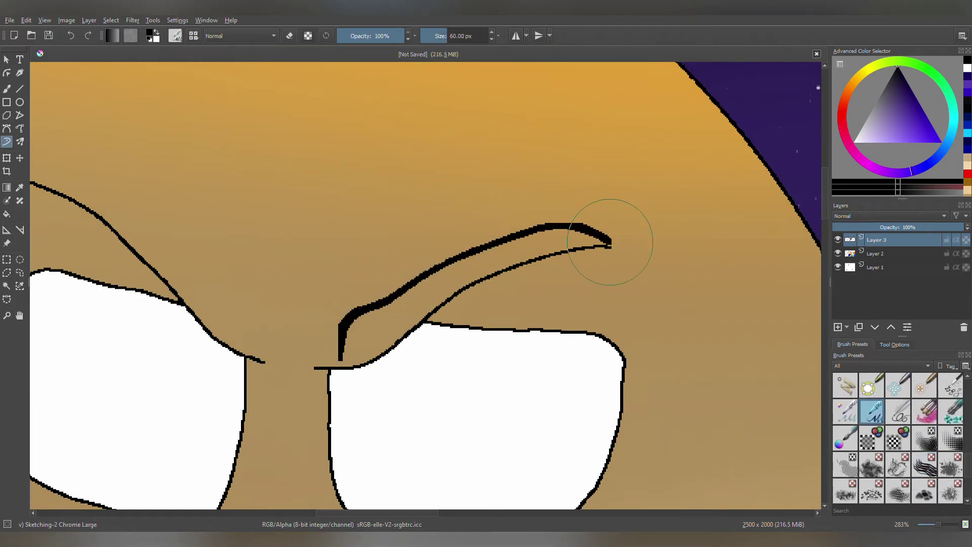
mouse_move(610, 242)
left_mouse_down()
mouse_move(535, 246)
mouse_move(399, 320)
left_mouse_up()
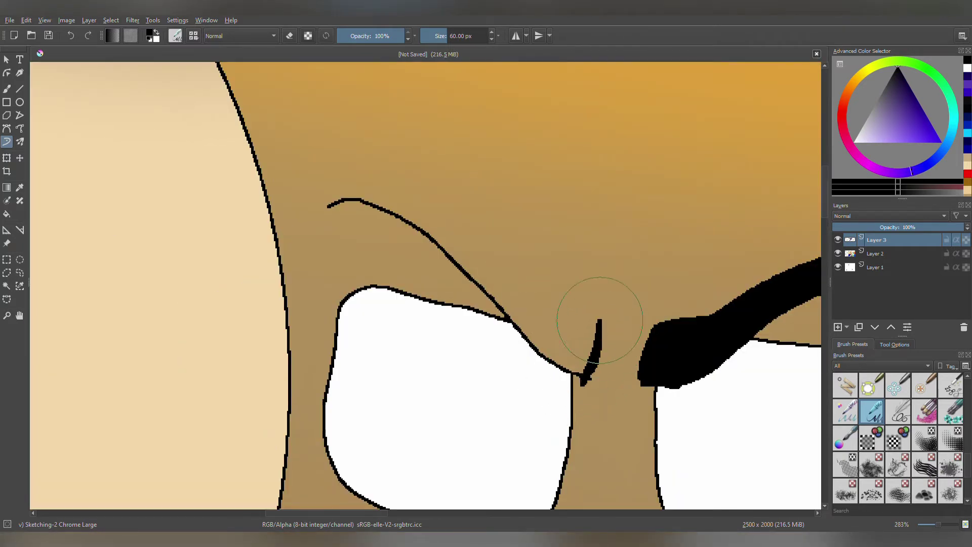
mouse_move(601, 320)
left_mouse_down()
mouse_move(556, 305)
mouse_move(417, 191)
left_mouse_up()
mouse_move(336, 200)
left_mouse_down()
mouse_move(425, 229)
mouse_move(579, 362)
mouse_move(428, 229)
mouse_move(466, 243)
left_mouse_up()
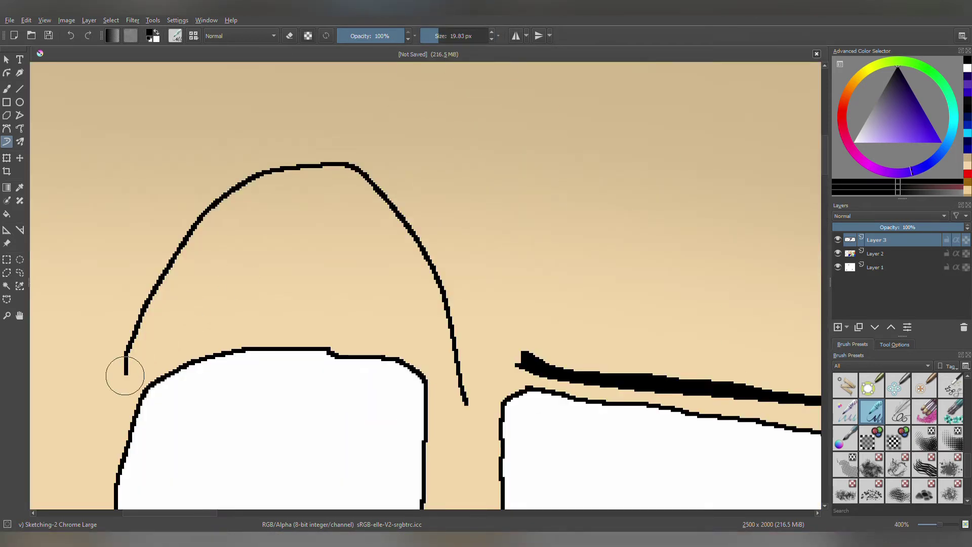
Step: Thicken the eyebrows of the beige planet and the orange striped planet with the Sketching-2 Chrome Large brush at 19.83 px
mouse_move(125, 375)
left_mouse_down()
mouse_move(213, 226)
mouse_move(379, 197)
mouse_move(433, 297)
left_mouse_up()
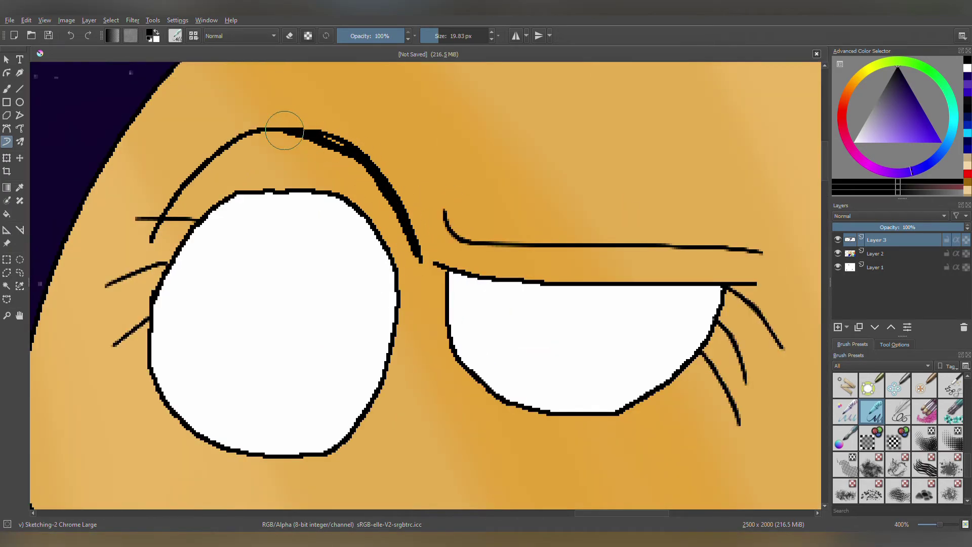
left_click_drag(448, 236, 347, 239)
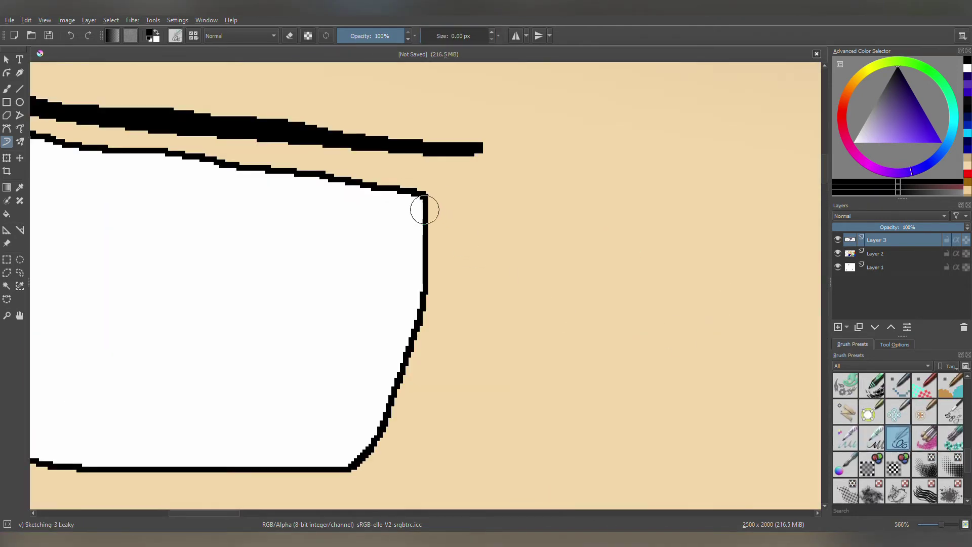
Step: Add thin curved eyelashes to the outer sides of the beige planet's eyes using the Sketching-3 Leaky brush
left_click_drag(428, 213, 567, 287)
left_click_drag(423, 316, 516, 418)
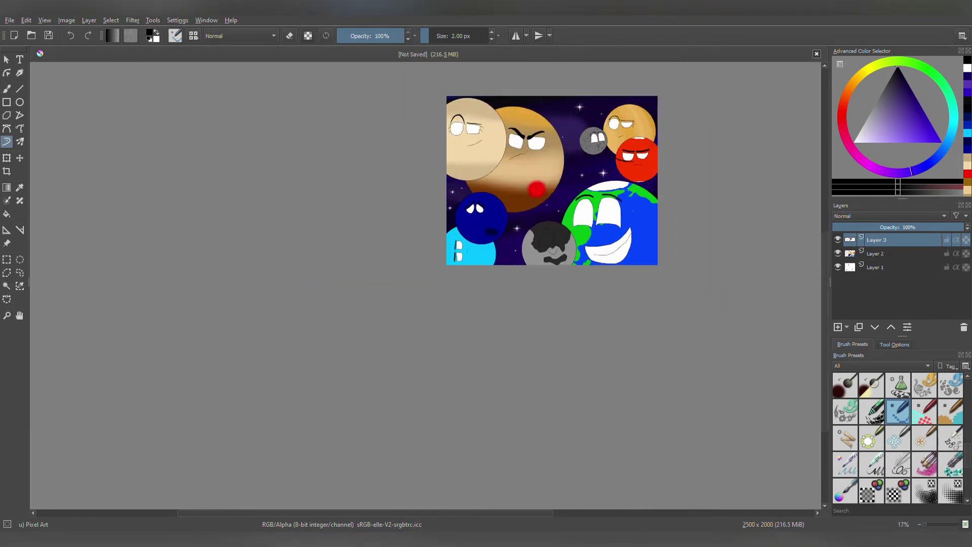
Step: Sample the brown planet's red spot and draw a red circle outline at the beige planet's upper edge with the Pixel Art brush at 2 px
scroll(552, 180, "up", 3)
scroll(552, 181, "down", 2)
scroll(899, 438, "up", 2)
left_click(461, 229, "ctrl")
key("1")
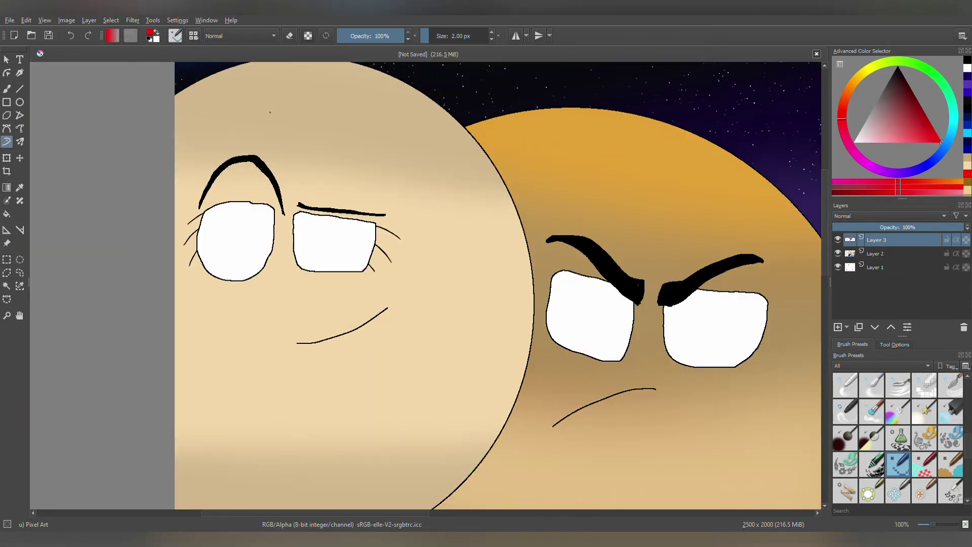
key("minus")
left_click_drag(181, 117, 243, 170)
scroll(179, 119, "up", 4)
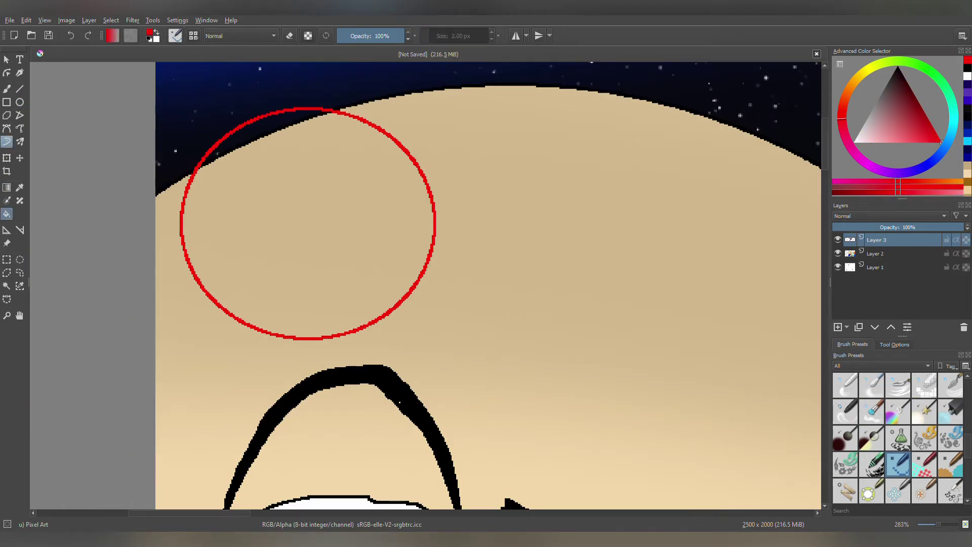
Step: Fill the beige planet's circle outline with red and paint the red letters REC beside it with the Pixel Art brush at 25.21 px
key("ctrl+z")
left_click(315, 193)
key("minus")
key("minus")
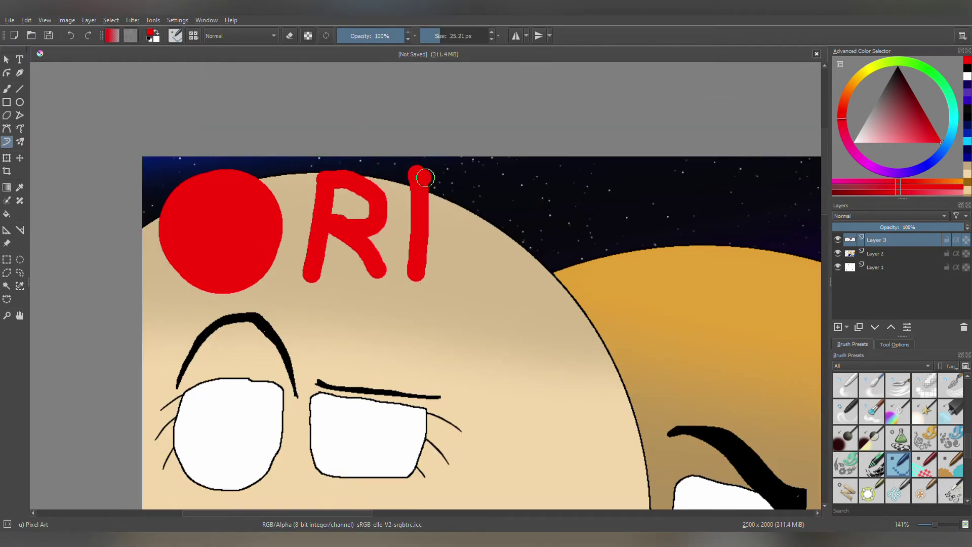
left_click_drag(508, 200, 557, 268)
key("minus")
key("minus")
key("minus")
Step: Try round blue-grey irises in the Earth's two eyes with the Pixel Art brush at 201.71 px
left_click_drag(507, 354, 191, 90)
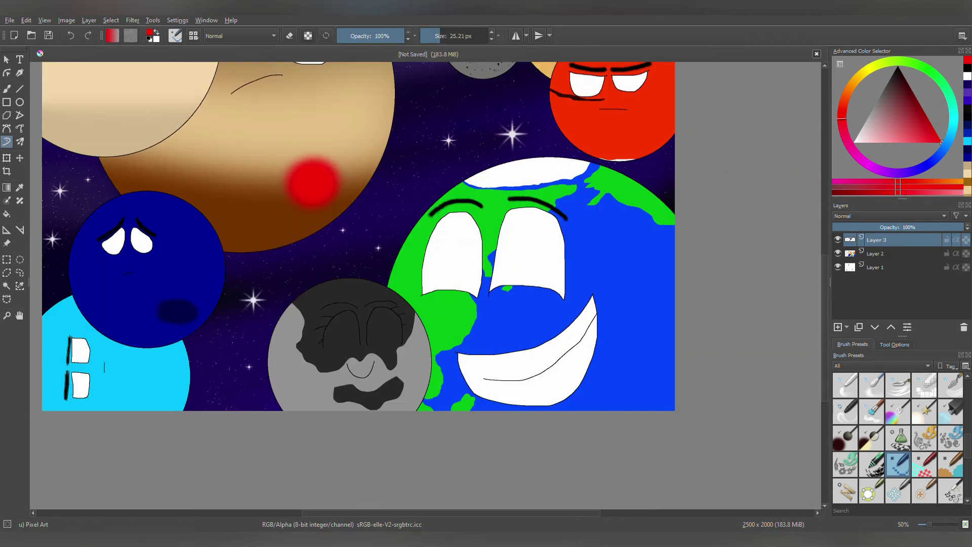
scroll(531, 235, "up", 3)
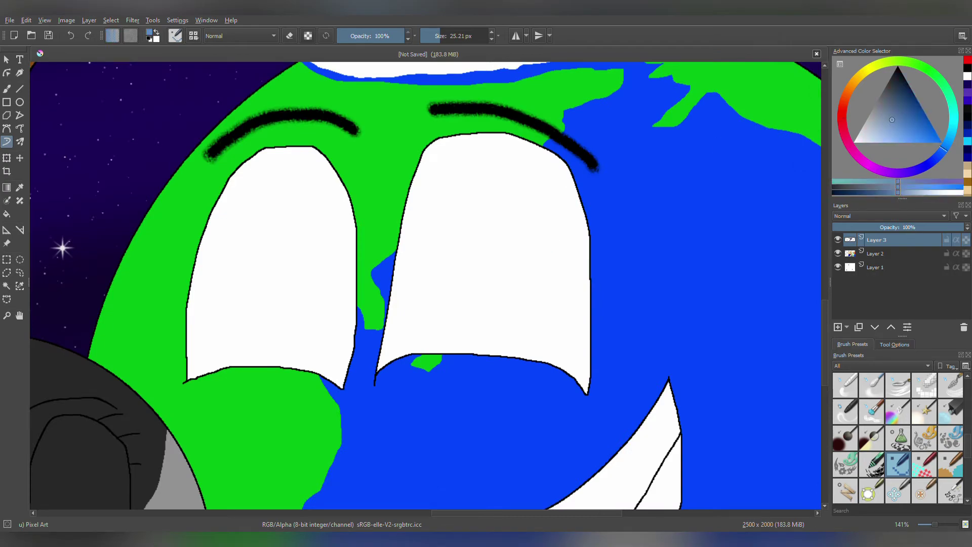
left_click(494, 250)
left_click(282, 257)
key("minus")
key("ctrl+z")
scroll(326, 271, "up", 1)
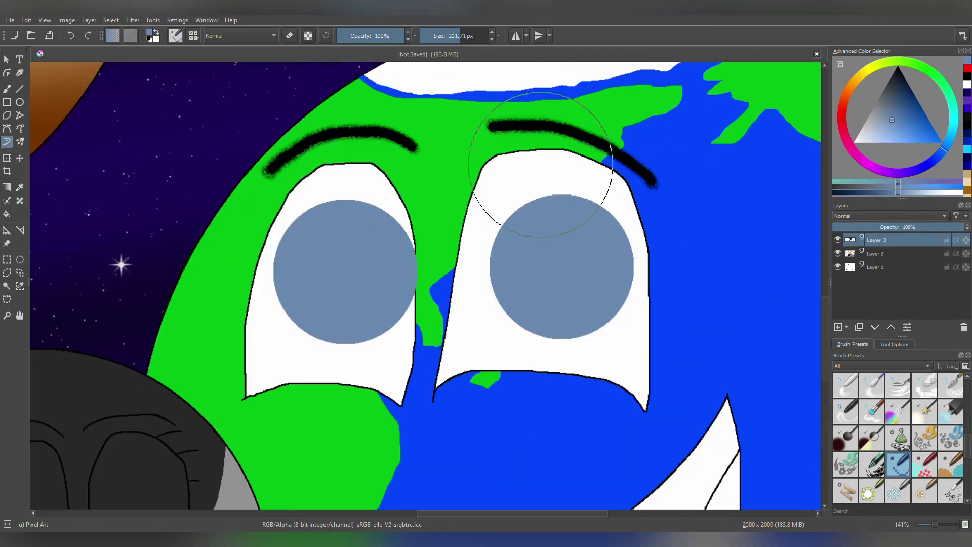
left_click(326, 272)
Step: Try dark red irises along the lower edges of the red planet's eyes with the Pixel Art brush at 21.53 px
key("minus")
key("minus")
key("minus")
scroll(577, 135, "down", 1)
scroll(591, 98, "up", 4)
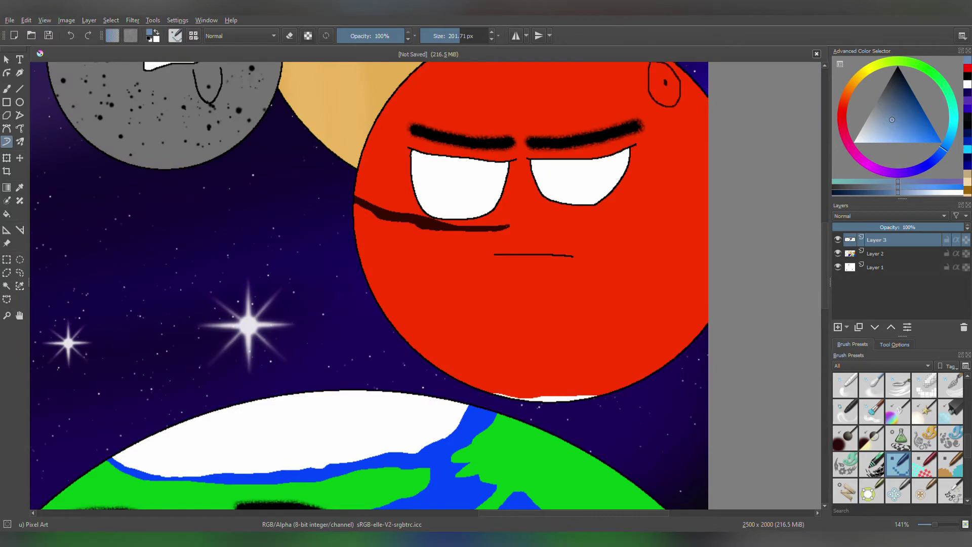
left_click(507, 324, "ctrl")
scroll(509, 237, "up", 3)
left_click_drag(400, 293, 418, 288)
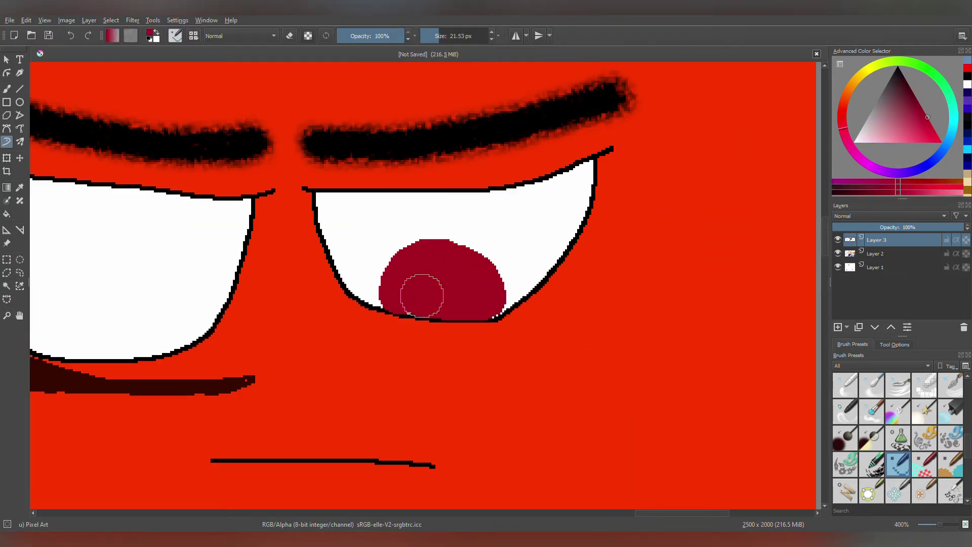
scroll(389, 280, "left", 5)
scroll(430, 270, "down", 3)
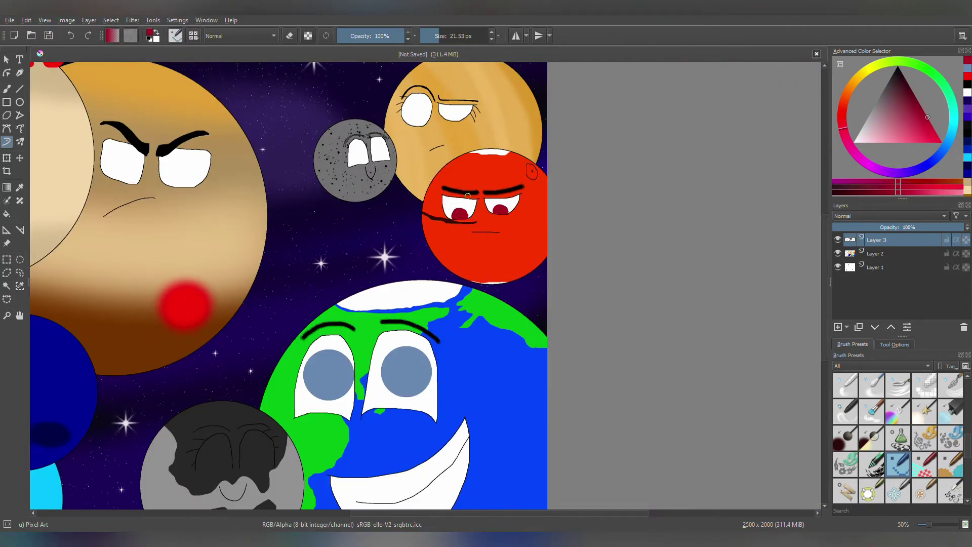
Step: Try a dark gold iris in the orange striped planet's right eye at a brush size of 21.53 px
scroll(430, 270, "down", 1)
scroll(506, 203, "up", 1)
scroll(673, 126, "up", 4)
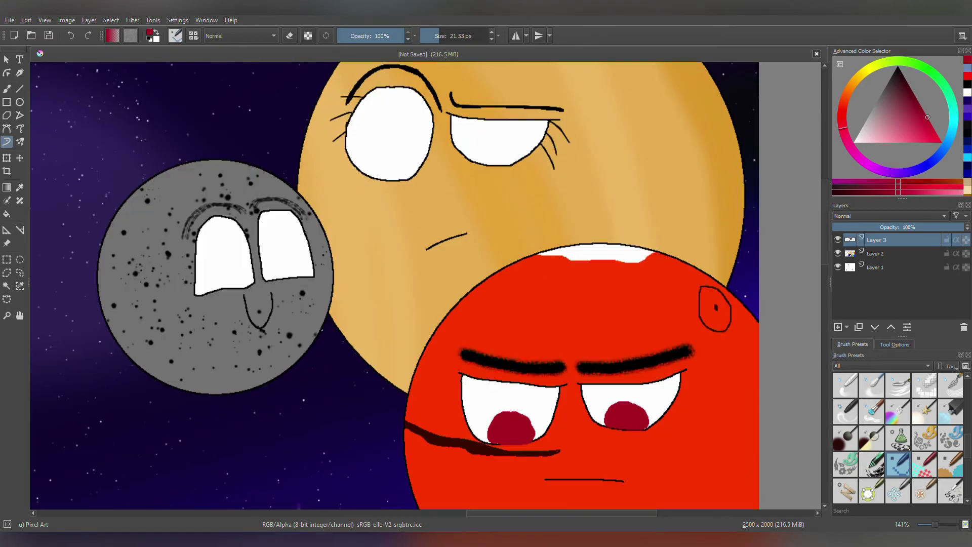
left_click_drag(843, 128, 856, 77)
scroll(662, 314, "up", 3)
mouse_move(662, 315)
left_mouse_down()
mouse_move(727, 303)
mouse_move(697, 243)
left_mouse_up()
scroll(694, 241, "down", 3)
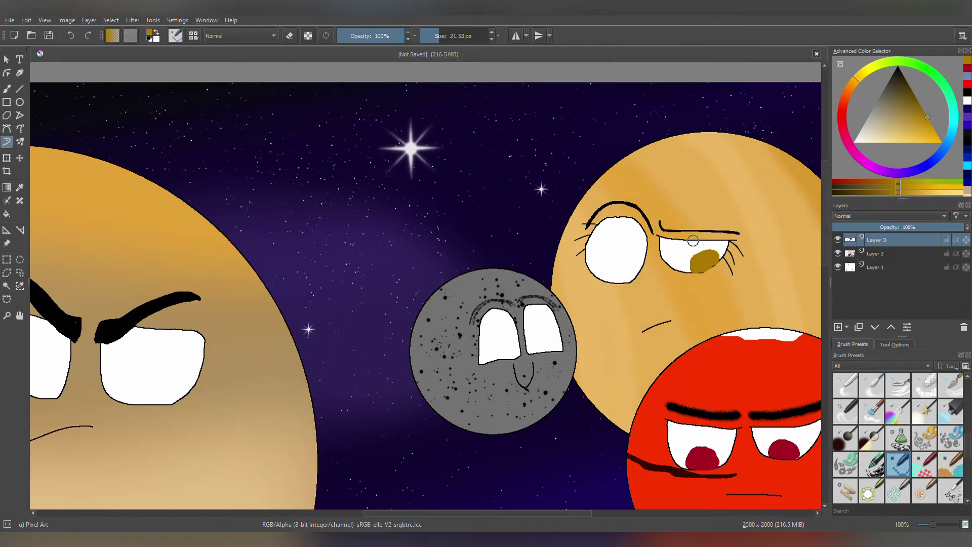
Step: Select the white of the Earth's right eye and paint a blue-grey iris inside the selection with the Pixel Art brush at 152.13 px
scroll(694, 241, "down", 3)
scroll(98, 348, "up", 5)
left_click(7, 285)
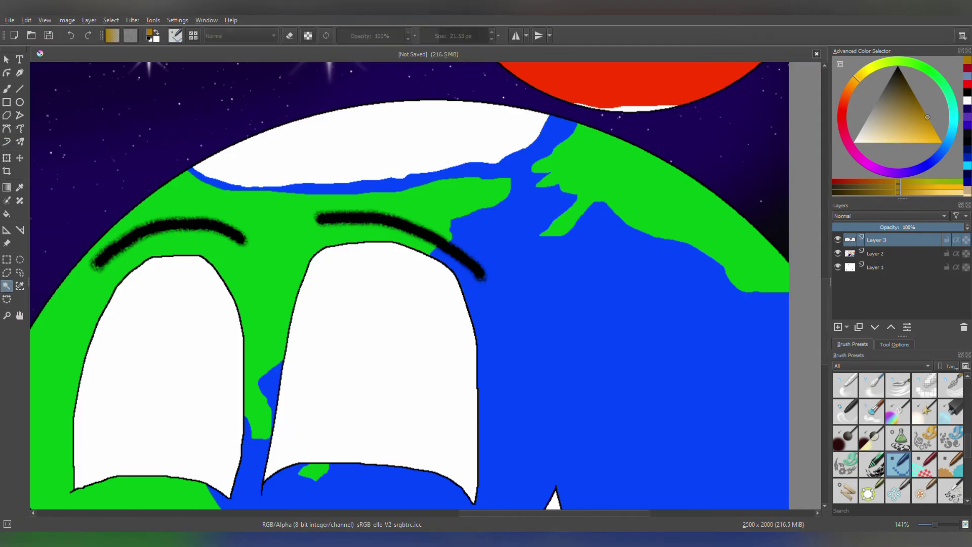
left_click(375, 354)
left_click(968, 76)
left_click(6, 141)
left_click_drag(400, 320, 430, 355)
scroll(431, 355, "down", 2)
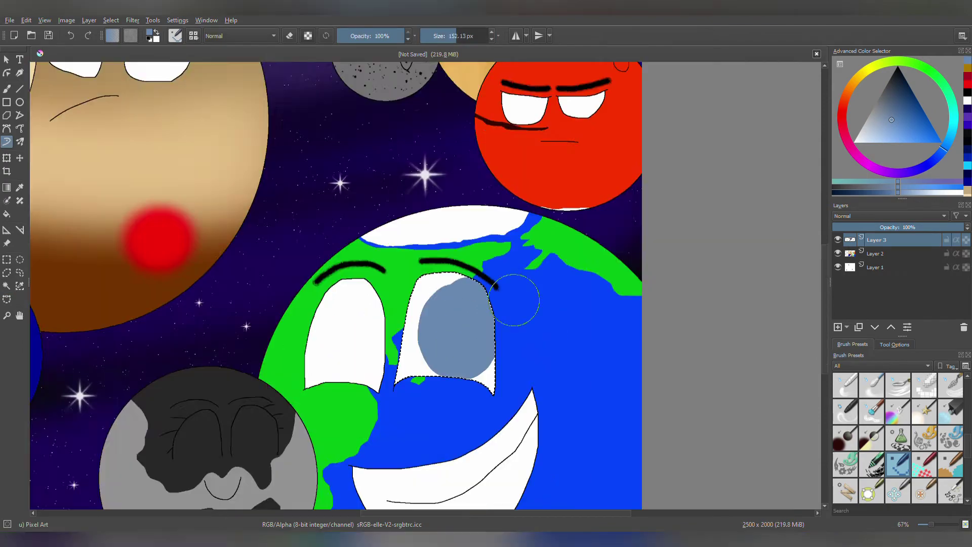
Step: Undo the last iris stroke and paint large blue-grey irises against the upper right edges of both Earth eyes
key("ctrl+z")
mouse_move(467, 250)
left_mouse_down()
mouse_move(466, 338)
mouse_move(566, 275)
mouse_move(448, 278)
mouse_move(511, 275)
left_mouse_up()
scroll(489, 300, "down", 1)
scroll(207, 282, "up", 1)
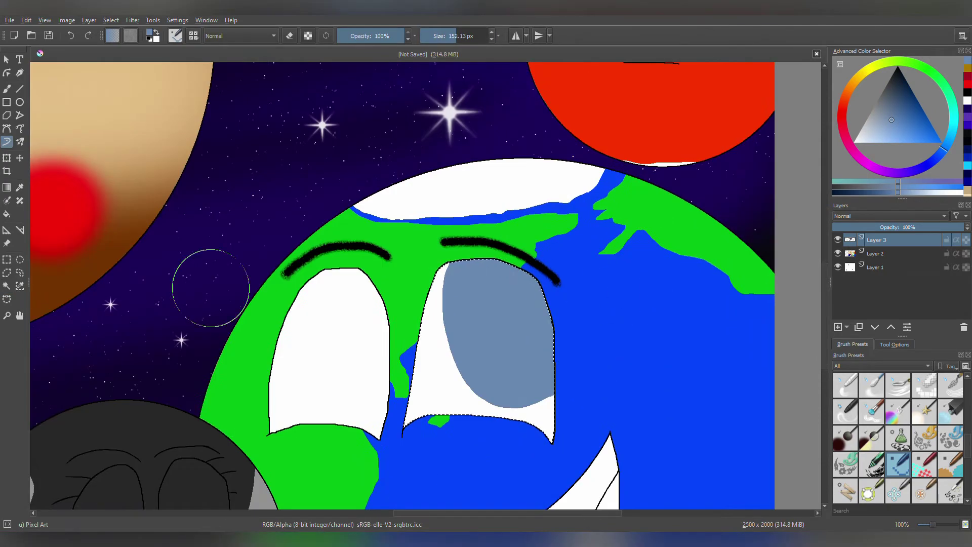
left_click_drag(347, 292, 354, 364)
Step: Paint a dark red iris in the lower part of the red planet's left eye with the Pixel Art brush at 152.13 px
scroll(549, 263, "down", 1)
scroll(549, 264, "up", 4)
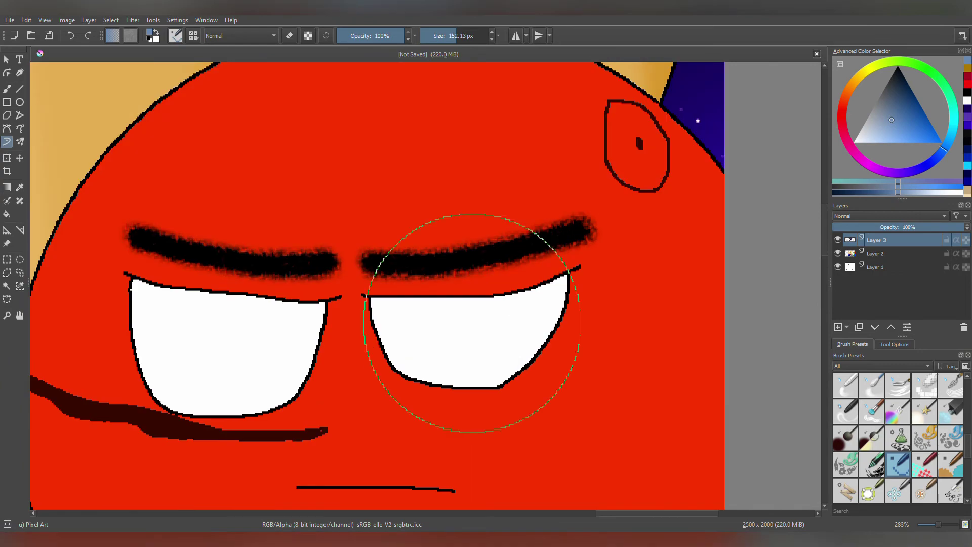
left_click(476, 304, "ctrl")
left_click(218, 424)
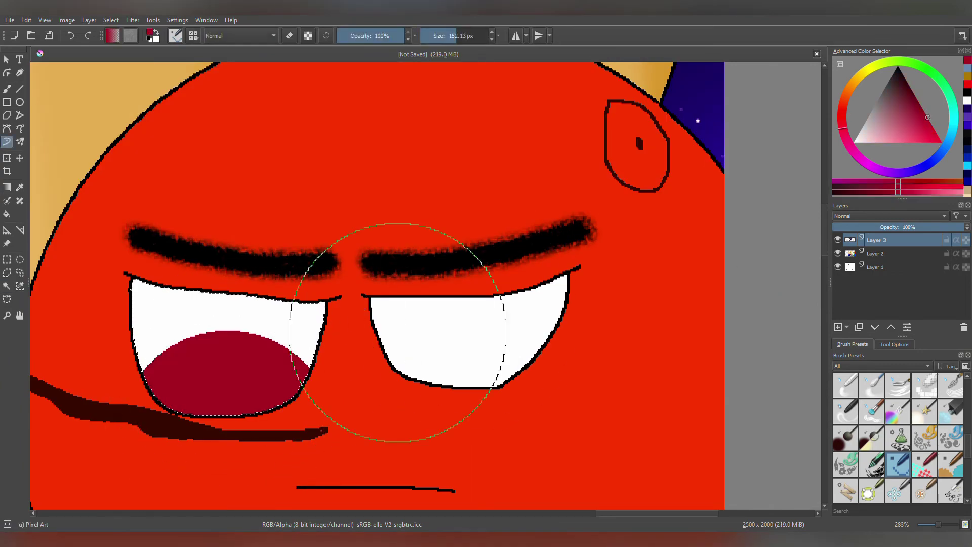
scroll(336, 272, "down", 2)
scroll(337, 272, "up", 2)
Step: Select the white of the red planet's right eye and paint a matching dark red iris in its lower part
left_click(7, 286)
left_click(451, 213)
left_click(6, 141)
left_click(377, 303)
scroll(488, 299, "down", 2)
scroll(489, 304, "up", 1)
left_click(502, 263)
scroll(514, 347, "up", 2)
Step: Select the eye whites of the orange striped planet and paint dark gold irises in their lower right parts at 152.13 px
scroll(447, 283, "down", 5)
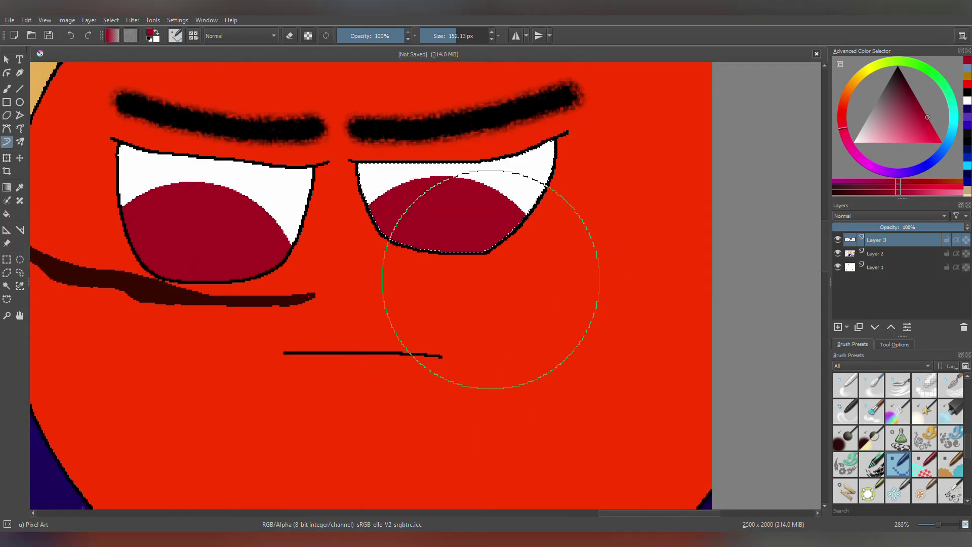
scroll(506, 233, "up", 4)
left_click(6, 287)
left_click(856, 78)
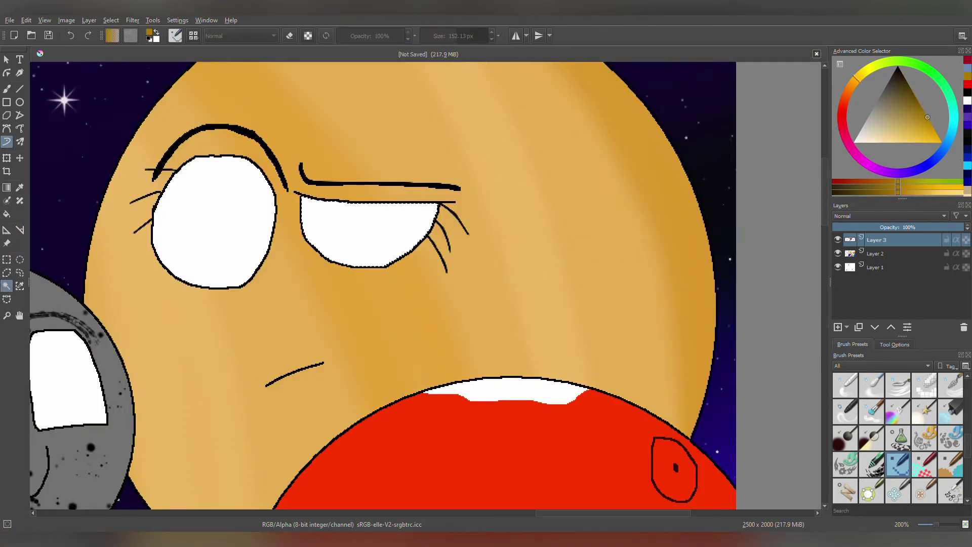
scroll(358, 304, "left", 3)
left_click(379, 230)
left_click(6, 142)
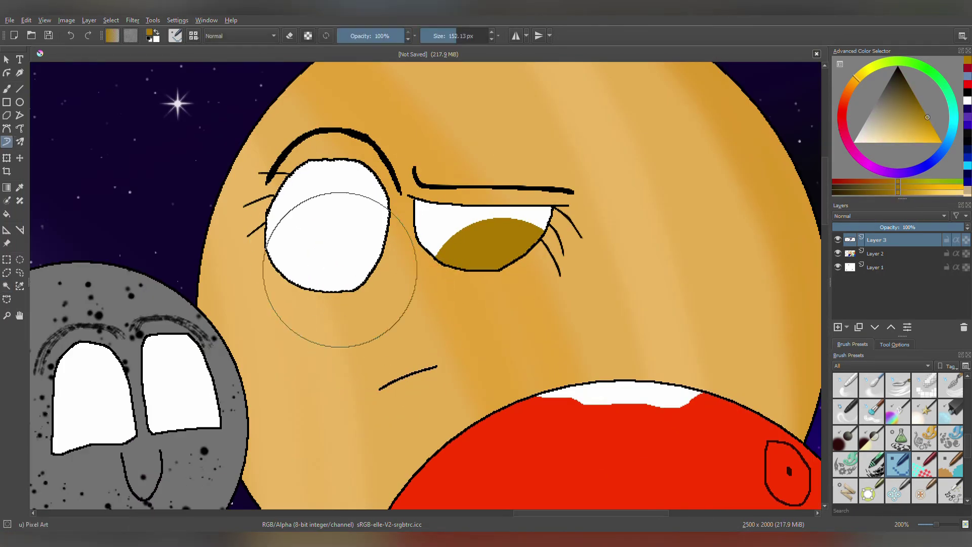
Step: Paint light grey irises at the outer sides of the speckled grey moon's selected eye whites
scroll(303, 292, "down", 4)
scroll(395, 345, "up", 4)
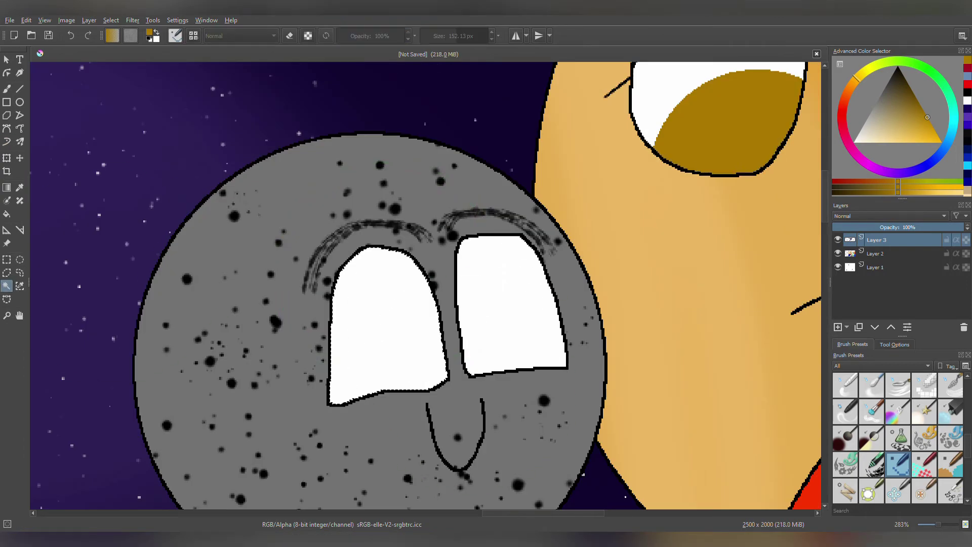
left_click(876, 113)
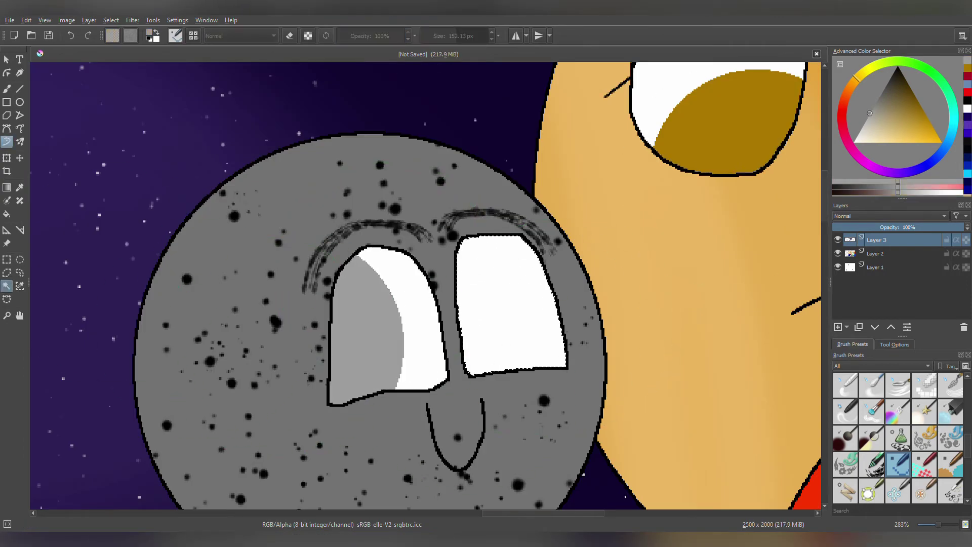
Step: Stamp round dark teal-blue irises in both eyes of the cyan planet with the Pixel Art brush at 47 px
scroll(650, 304, "down", 5)
scroll(427, 402, "up", 3)
scroll(290, 380, "up", 4)
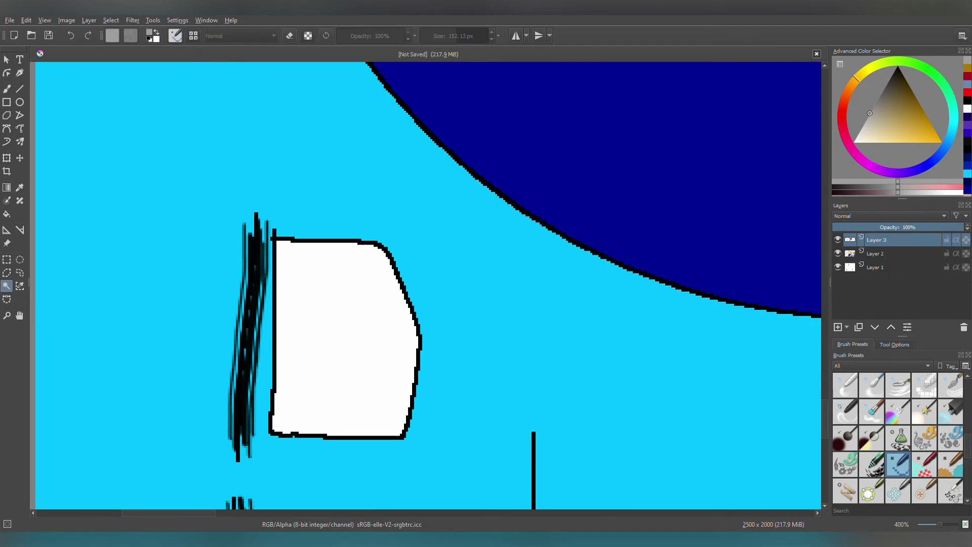
left_click(237, 459, "ctrl")
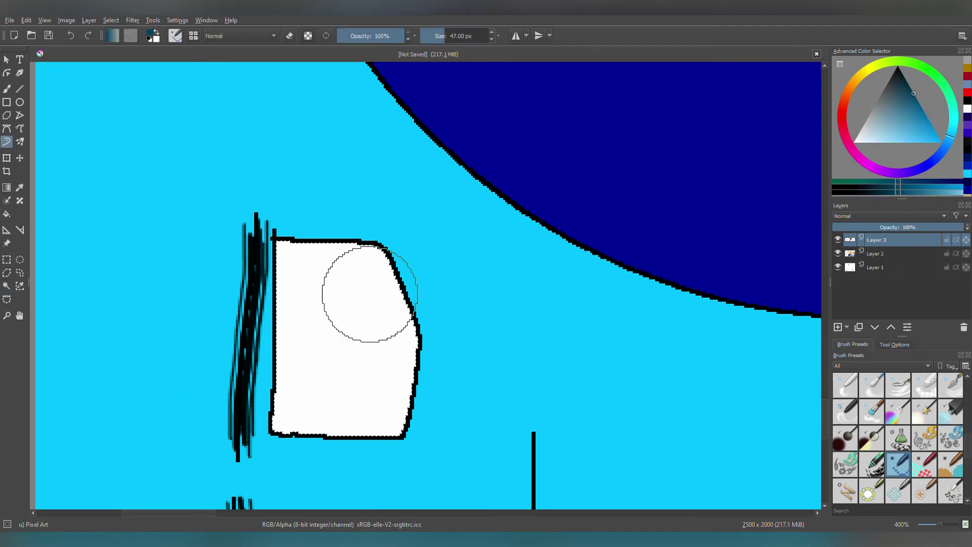
left_click(369, 293)
scroll(370, 294, "down", 3)
left_click(304, 412)
scroll(468, 308, "down", 6)
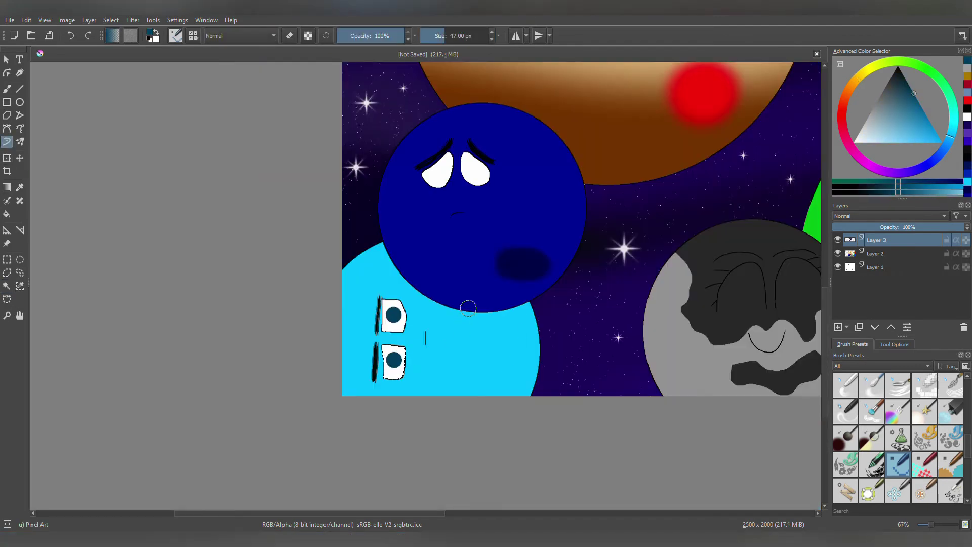
Step: Paint pale lavender irises inside the dark blue planet's eyes with the Pixel Art brush at 47 px
scroll(480, 128, "up", 5)
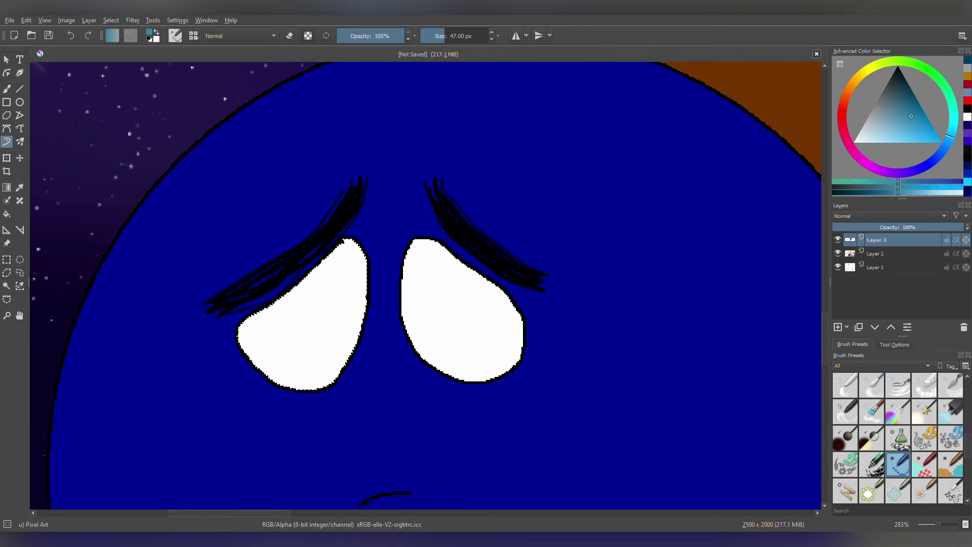
left_click(274, 296, "ctrl")
mouse_move(493, 340)
left_mouse_down()
mouse_move(414, 342)
mouse_move(408, 354)
left_mouse_up()
left_click(193, 346)
left_click_drag(169, 351, 340, 320)
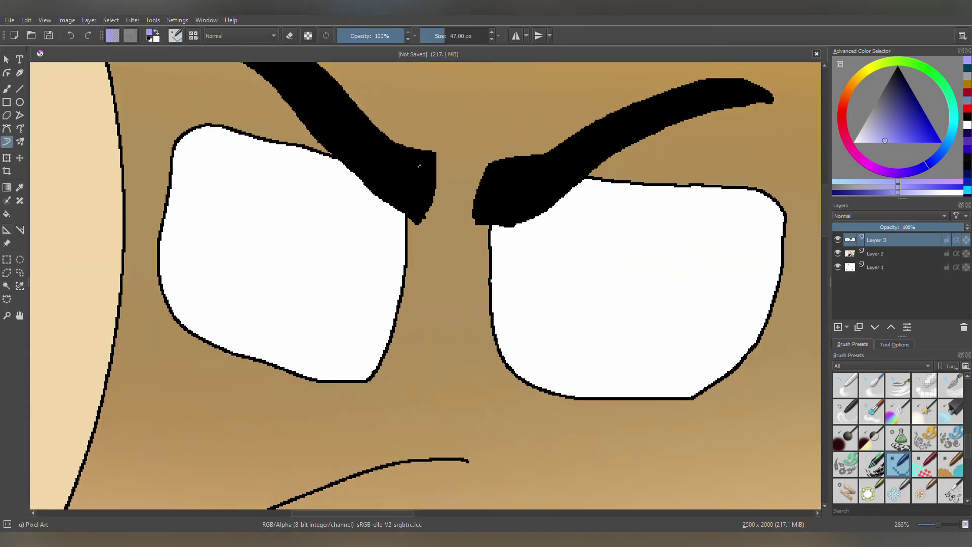
Step: Paint dark red irises in the brown planet's eyes at 96.47 px and select the white of the beige planet's left eye
left_click(967, 109)
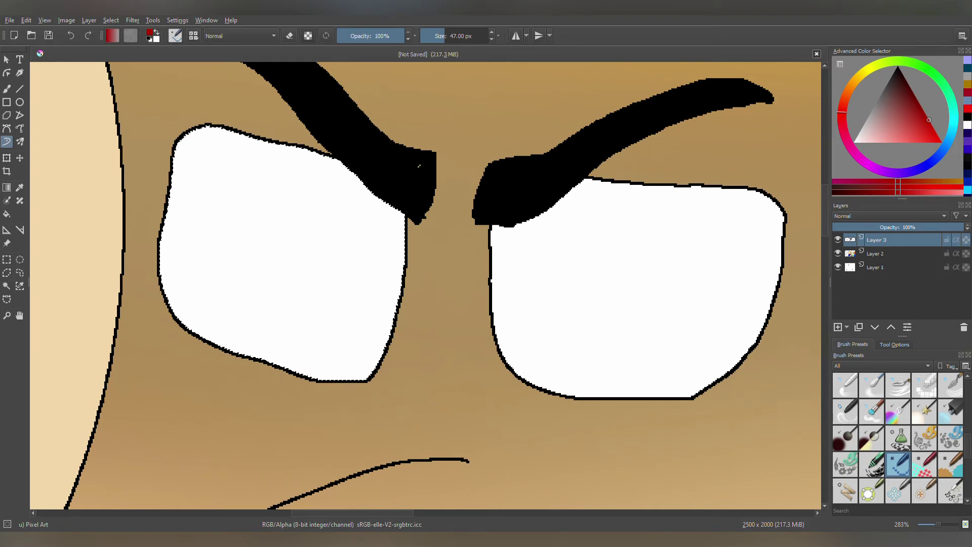
left_click(228, 238)
key("minus")
left_click(7, 285)
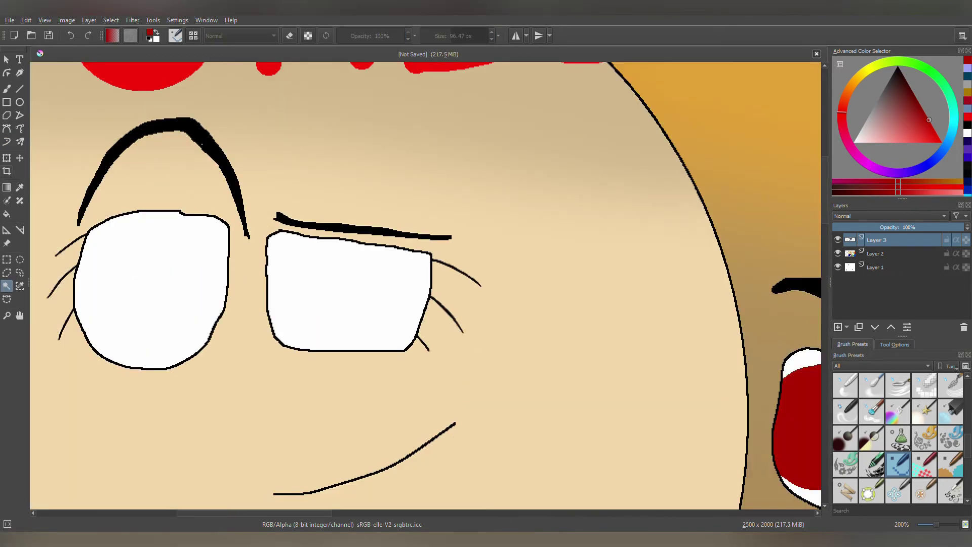
left_click(216, 299)
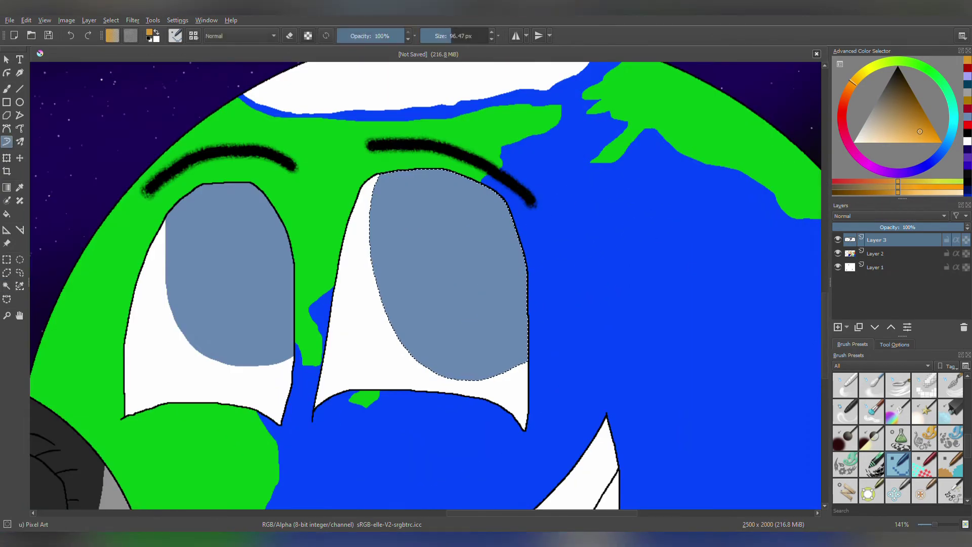
Step: Set the foreground colour to black and paint pupils at the upper right of the Earth's irises at 96.47 px
key("d")
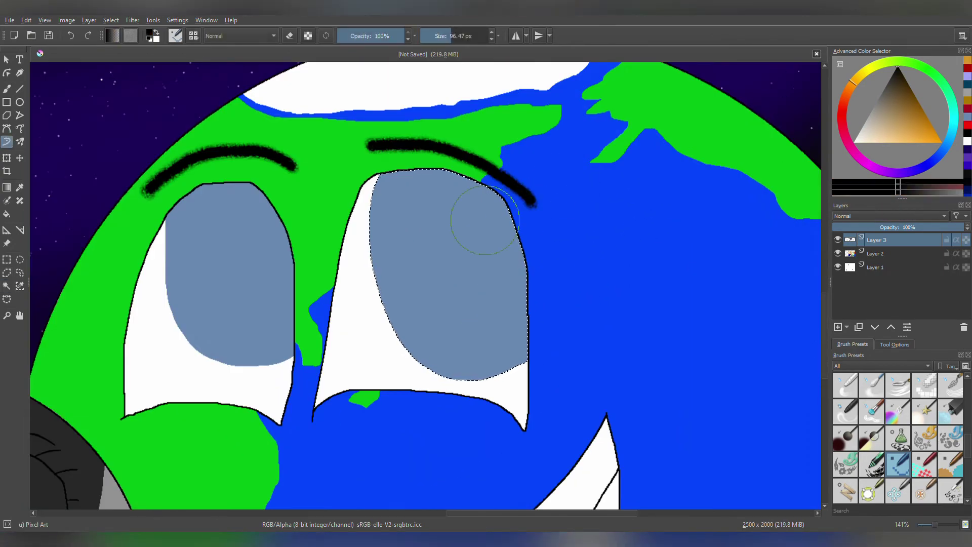
left_click_drag(521, 211, 544, 197)
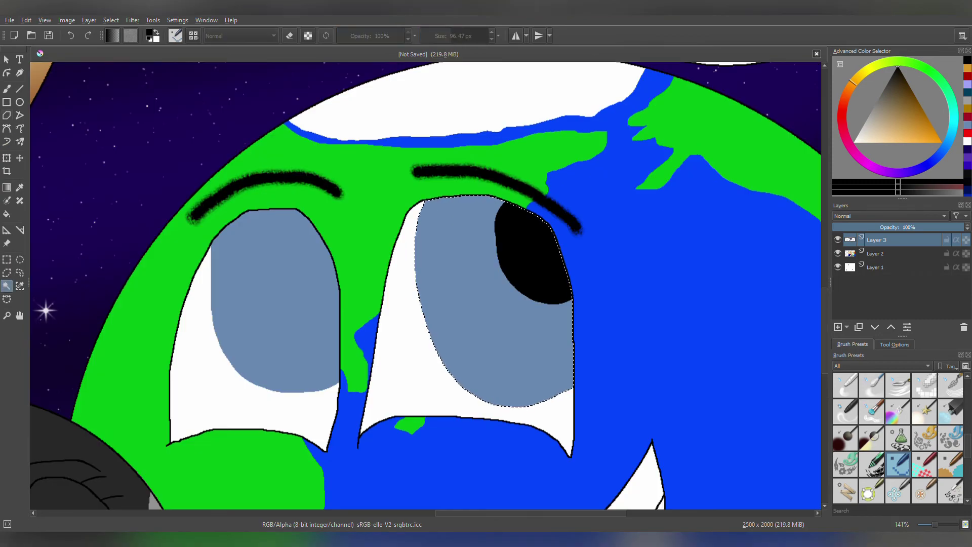
left_click(284, 245)
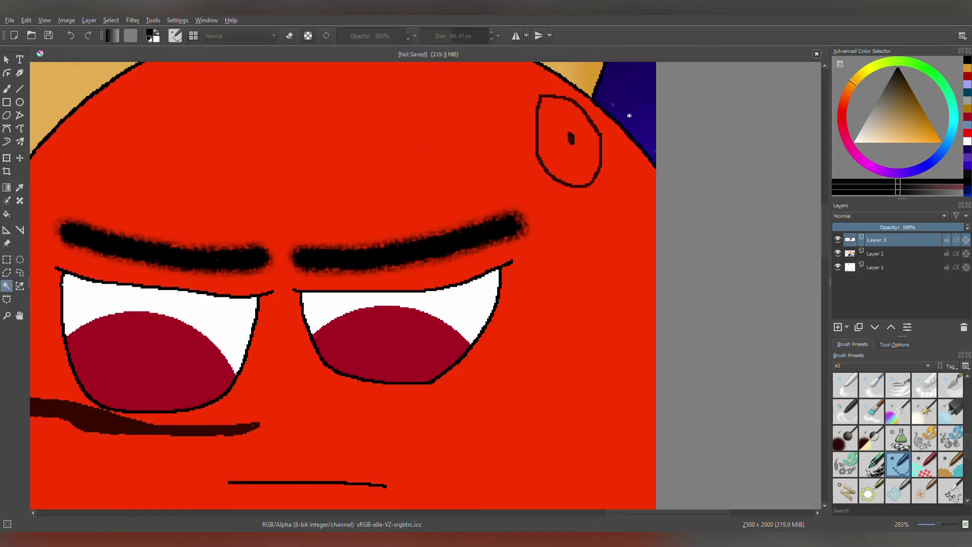
Step: Paint black pupils in the lower parts of the red planet's and the orange striped planet's selected irises
left_click(137, 398)
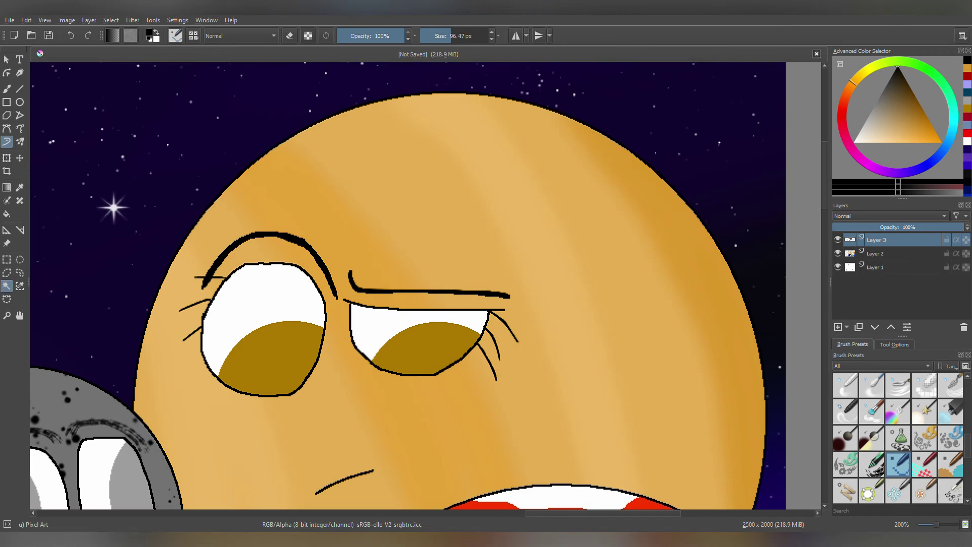
left_click(280, 294)
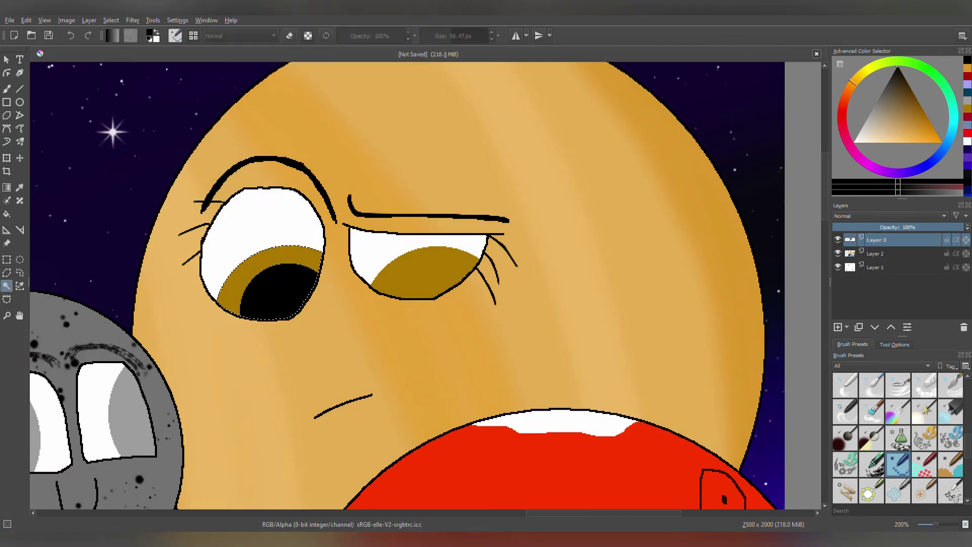
left_click(434, 313)
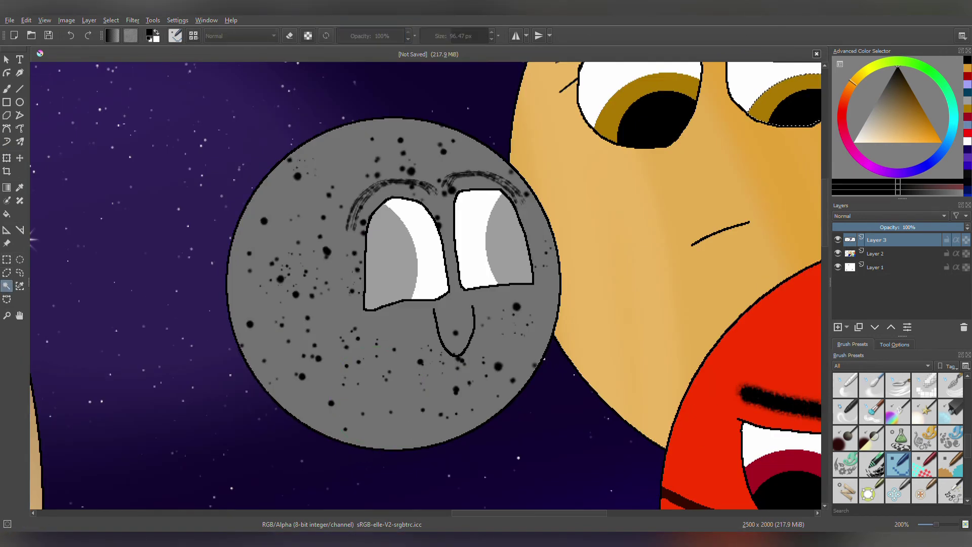
Step: Add small round black pupils inside the speckled grey moon's grey irises at a brush size of 13.92 px
left_click(372, 263)
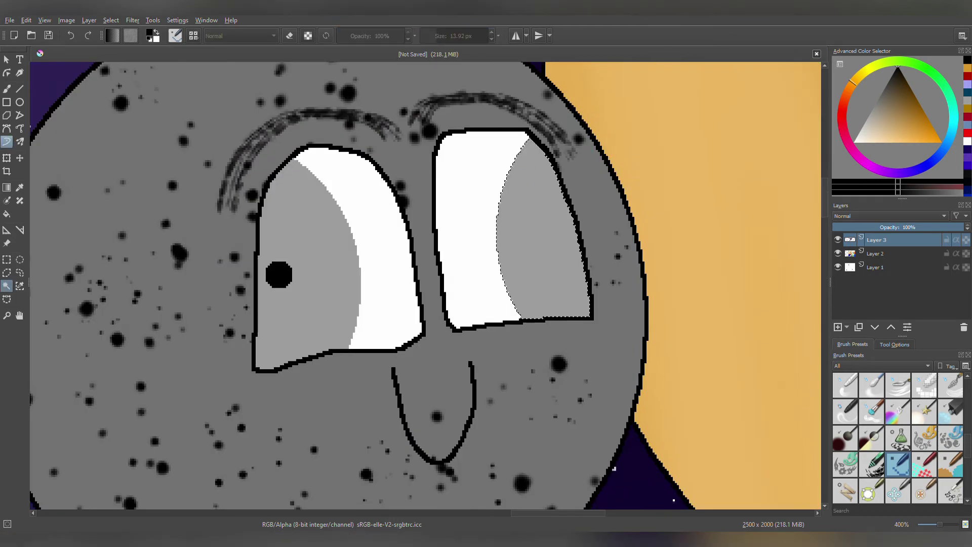
left_click(564, 235)
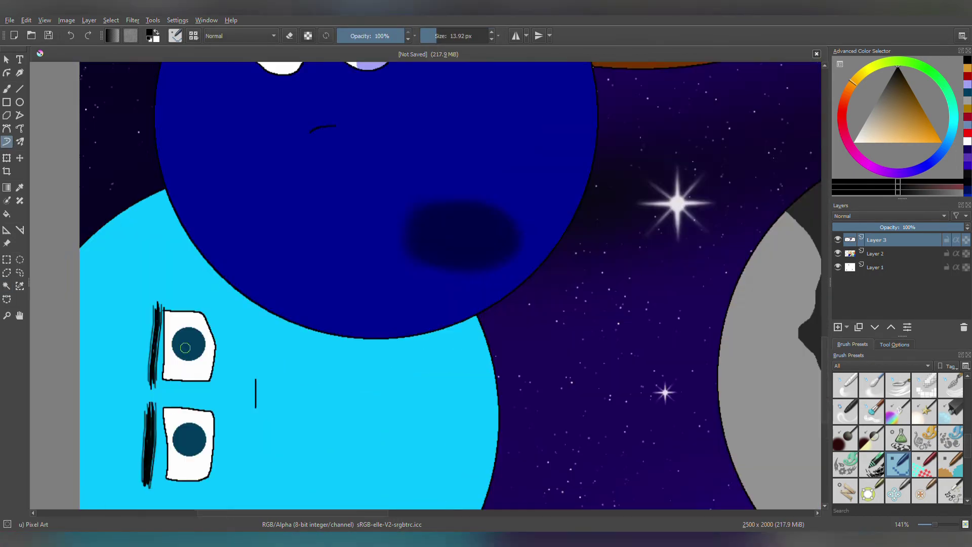
Step: Paint black pupils in the lavender irises of the dark blue planet's eyes at a brush size of 13.92 px
key("minus")
key("minus")
key("minus")
key("minus")
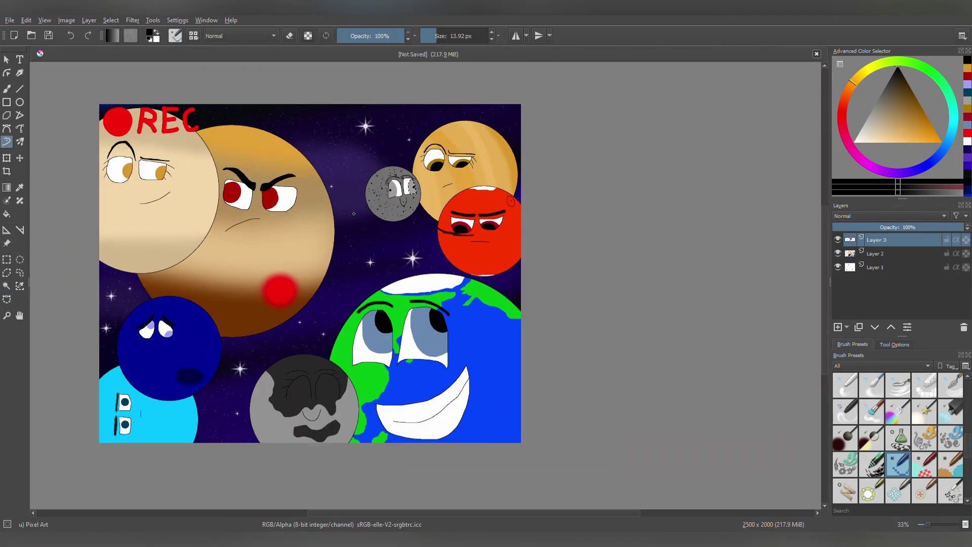
scroll(122, 405, "up", 7)
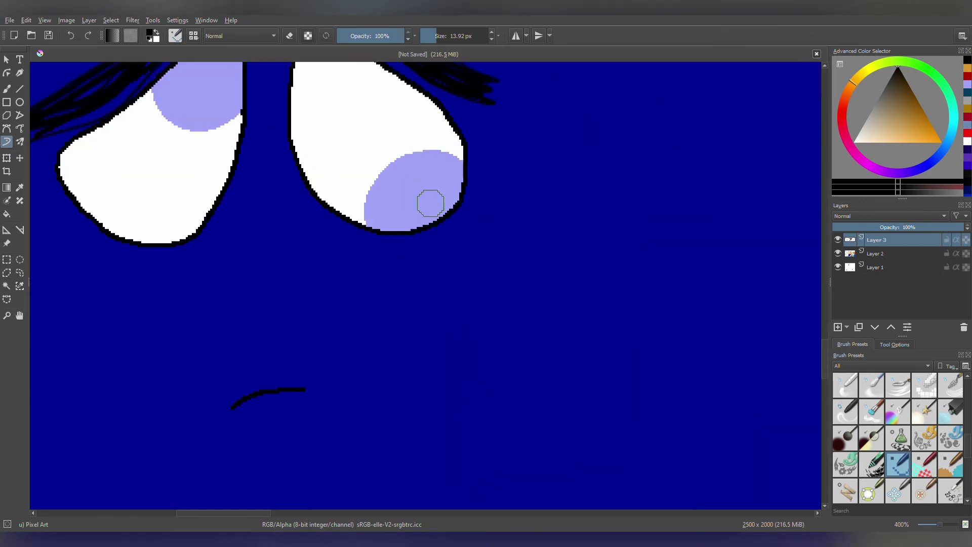
scroll(430, 199, "up", 2)
mouse_move(430, 200)
left_mouse_down()
mouse_move(397, 215)
mouse_move(471, 174)
left_mouse_up()
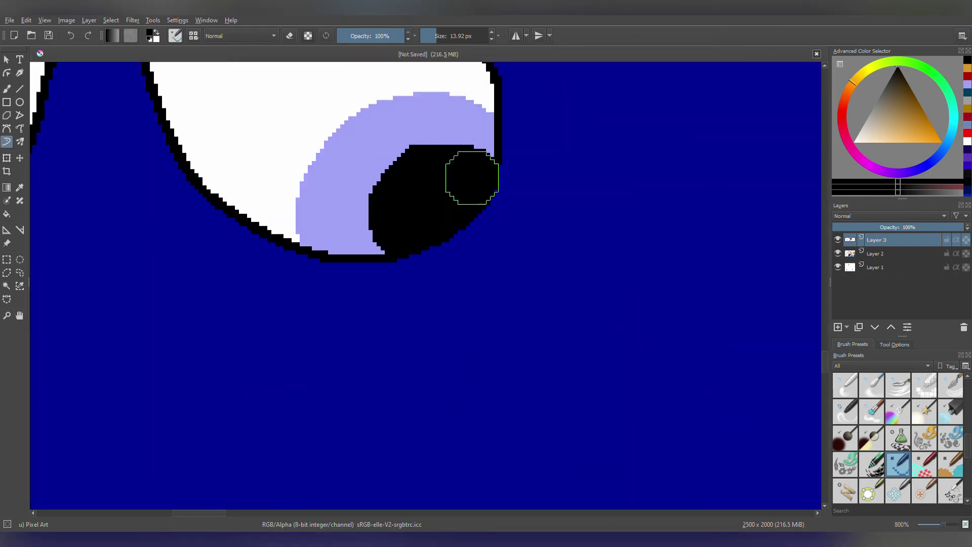
scroll(471, 174, "up", 2)
left_click_drag(353, 155, 339, 190)
scroll(355, 182, "down", 10)
scroll(404, 145, "up", 10)
mouse_move(404, 146)
left_mouse_down()
mouse_move(454, 224)
mouse_move(417, 347)
mouse_move(399, 189)
mouse_move(425, 284)
left_mouse_up()
scroll(425, 284, "down", 3)
scroll(329, 224, "up", 2)
left_click_drag(245, 173, 258, 174)
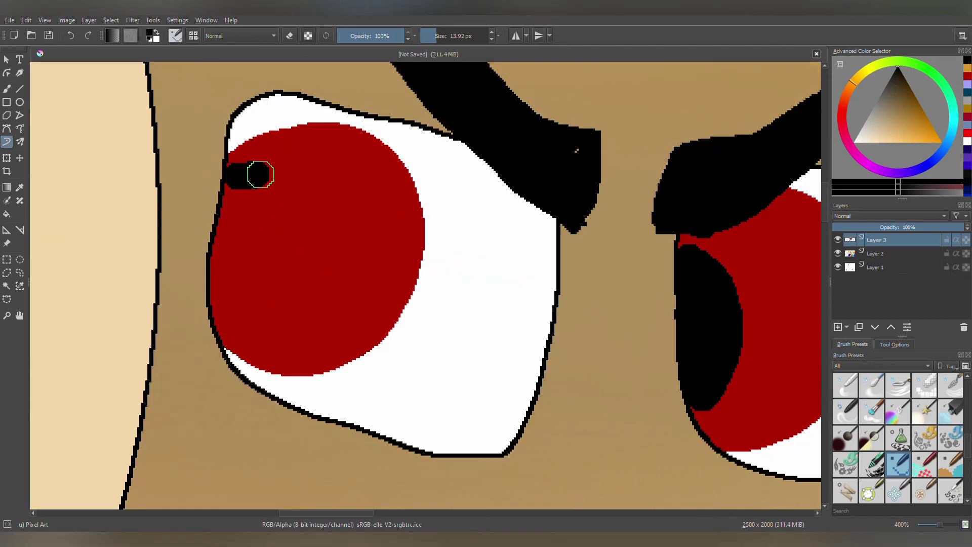
key("ctrl+z")
key("ctrl+z")
key("ctrl+z")
Step: Paint large black pupils at the left edges of the brown planet's selected dark red irises
scroll(681, 274, "up", 1)
mouse_move(434, 263)
left_mouse_down()
mouse_move(507, 263)
mouse_move(463, 152)
left_mouse_up()
scroll(442, 243, "down", 4)
scroll(181, 171, "up", 3)
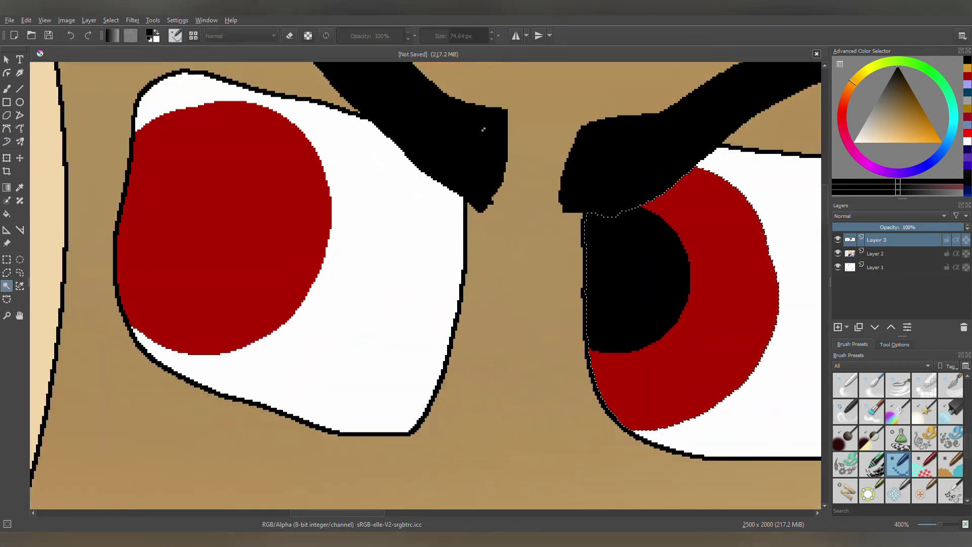
left_click_drag(135, 239, 152, 228)
scroll(152, 228, "down", 5)
scroll(532, 295, "up", 2)
key("bracketleft")
key("bracketleft")
key("bracketleft")
scroll(532, 295, "down", 2)
scroll(531, 296, "up", 4)
scroll(532, 295, "down", 4)
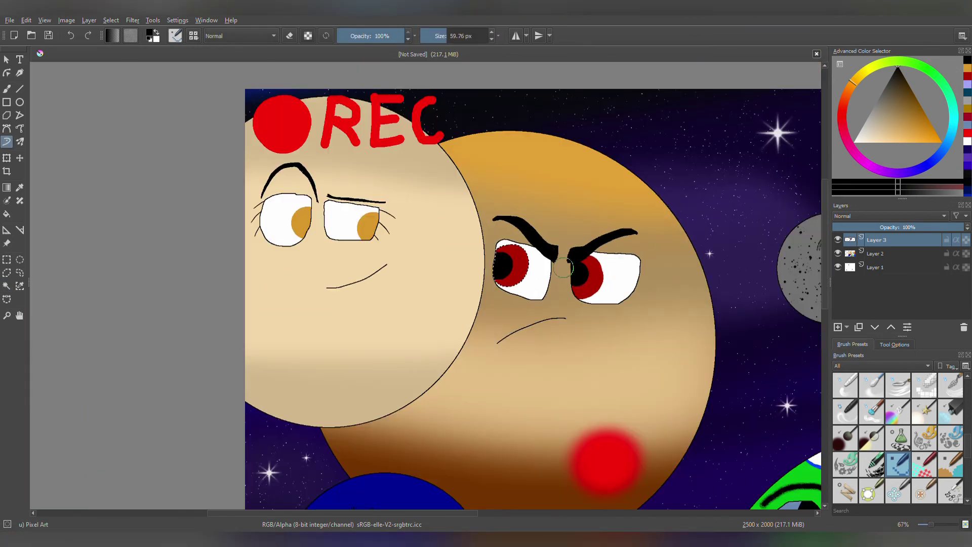
scroll(510, 263, "up", 3)
key("ctrl+z")
Step: Reduce the brush to 53.13 px and paint black pupils at the right edges of the beige planet's amber irises
scroll(537, 284, "down", 4)
scroll(537, 284, "up", 3)
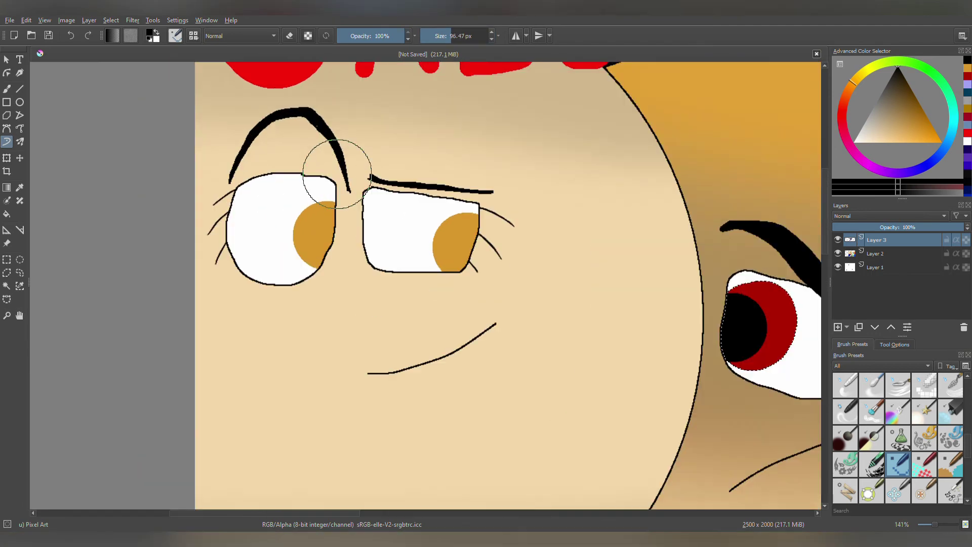
scroll(537, 284, "down", 2)
key("bracketleft")
key("bracketleft")
key("bracketleft")
scroll(558, 174, "up", 3)
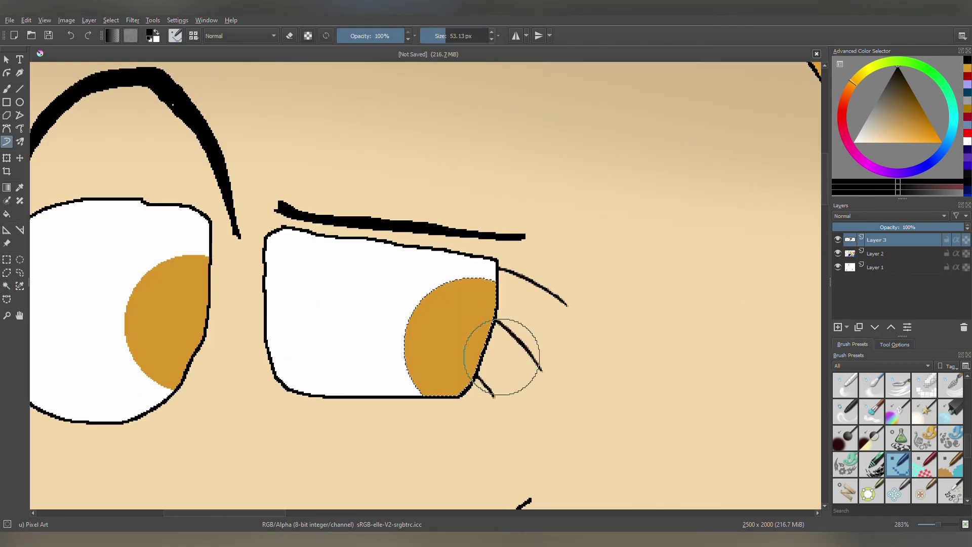
left_click_drag(496, 334, 507, 355)
scroll(507, 355, "down", 3)
scroll(557, 362, "up", 3)
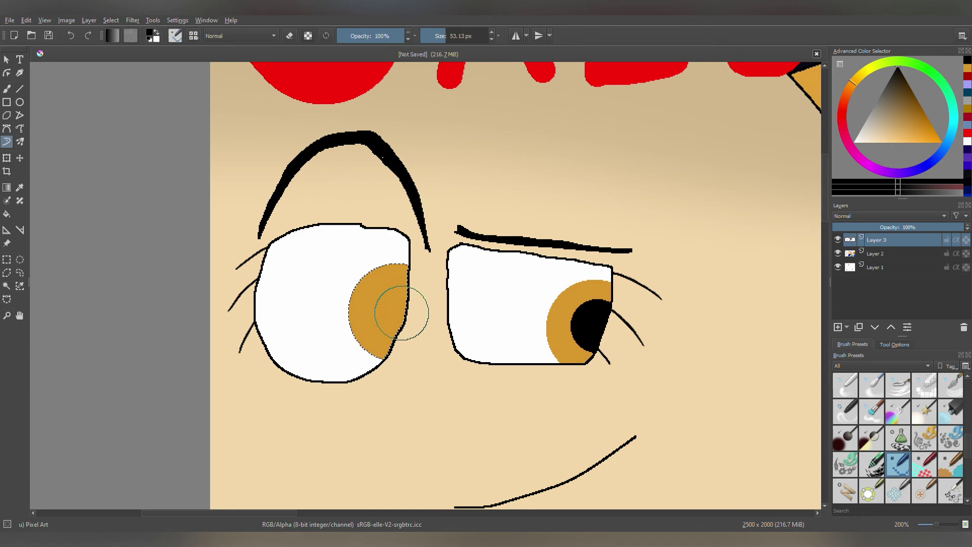
scroll(386, 304, "down", 8)
scroll(315, 169, "up", 3)
scroll(315, 169, "up", 4)
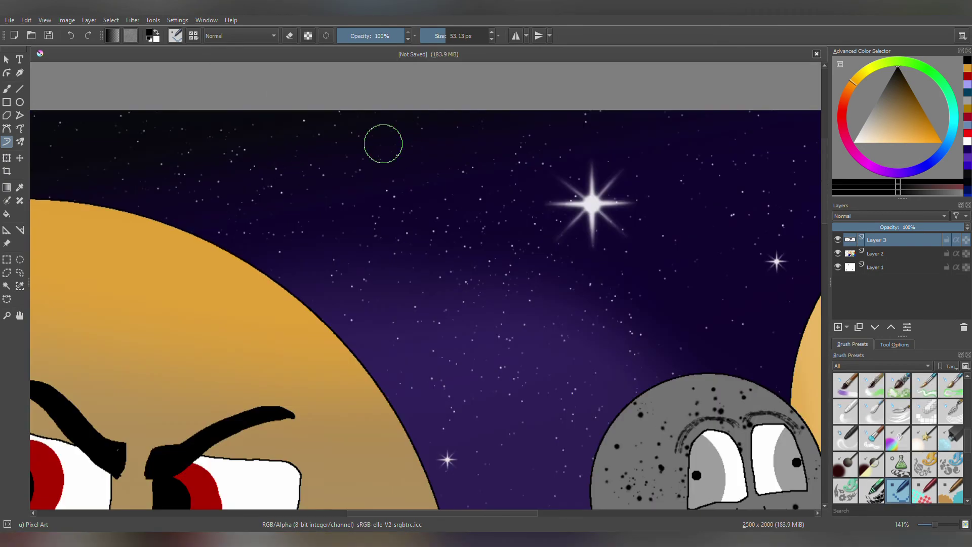
scroll(362, 353, "down", 3)
scroll(476, 298, "up", 2)
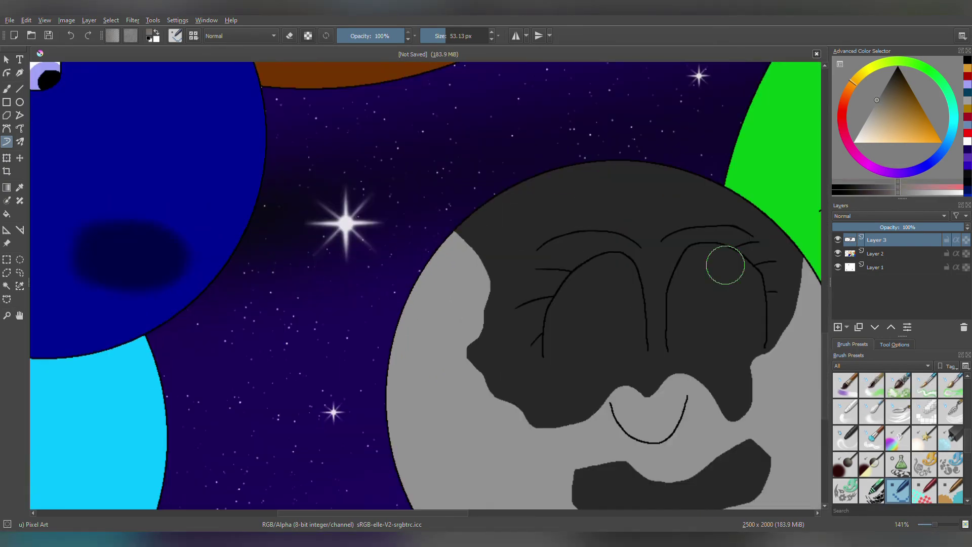
scroll(356, 252, "down", 4)
key("Page_Down")
scroll(469, 402, "up", 6)
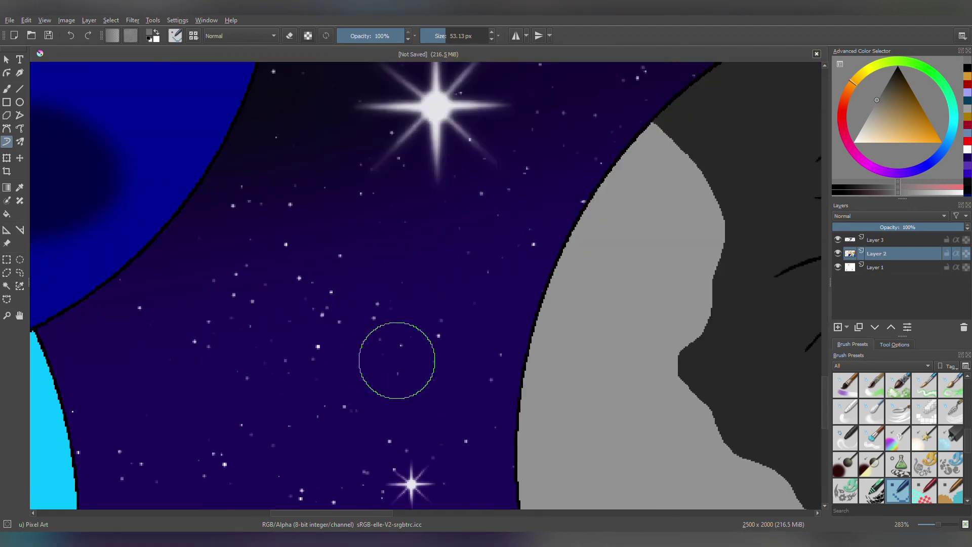
key("Page_Down")
key("Page_Up")
key("Page_Up")
left_click_drag(375, 299, 385, 344)
key("ctrl+z")
left_click_drag(408, 267, 383, 277)
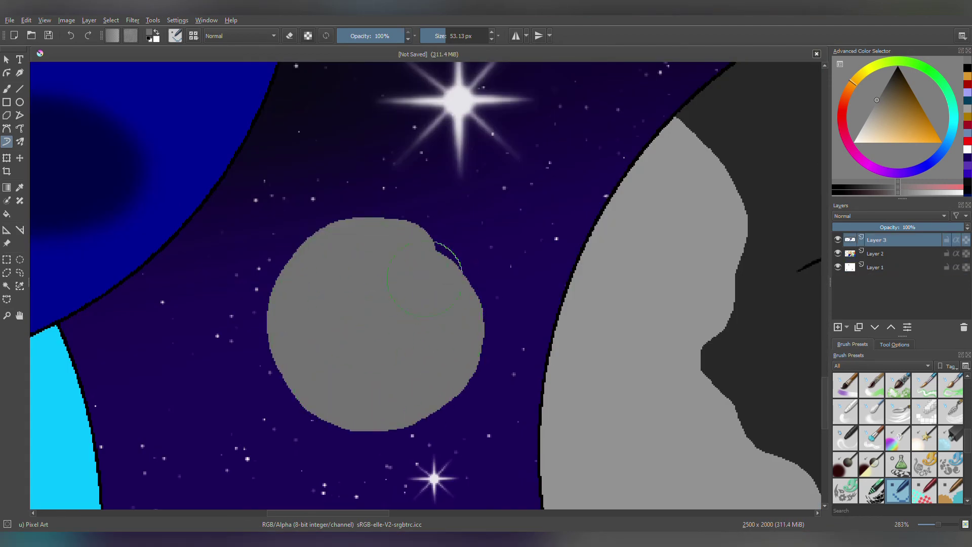
key("ctrl+z")
mouse_move(355, 284)
left_mouse_down()
mouse_move(430, 252)
mouse_move(449, 336)
left_mouse_up()
key("ctrl+z")
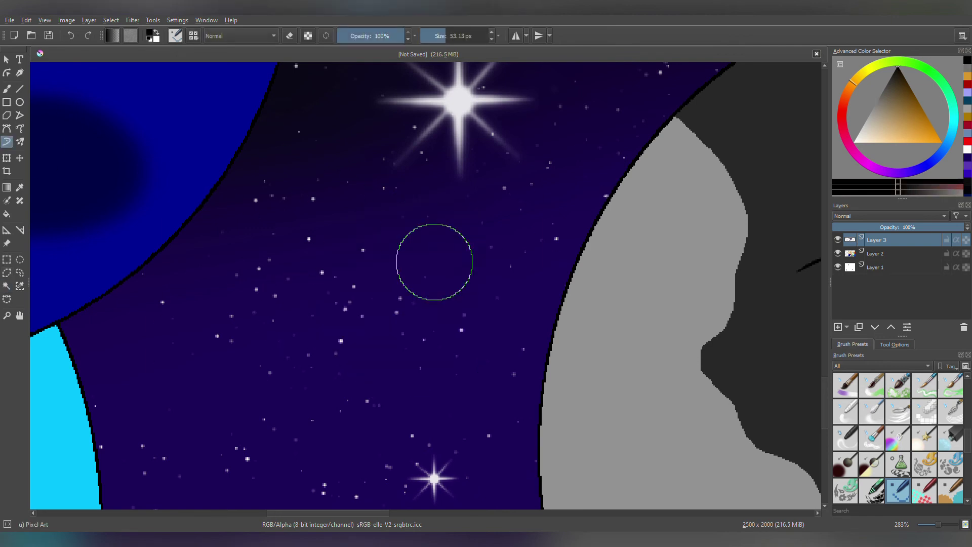
Step: Stamp a 139.63 px black disc between the dark blue planet and the dark-patched grey moon, with a 130.63 px pale lavender-grey disc centred inside it
left_click(395, 297)
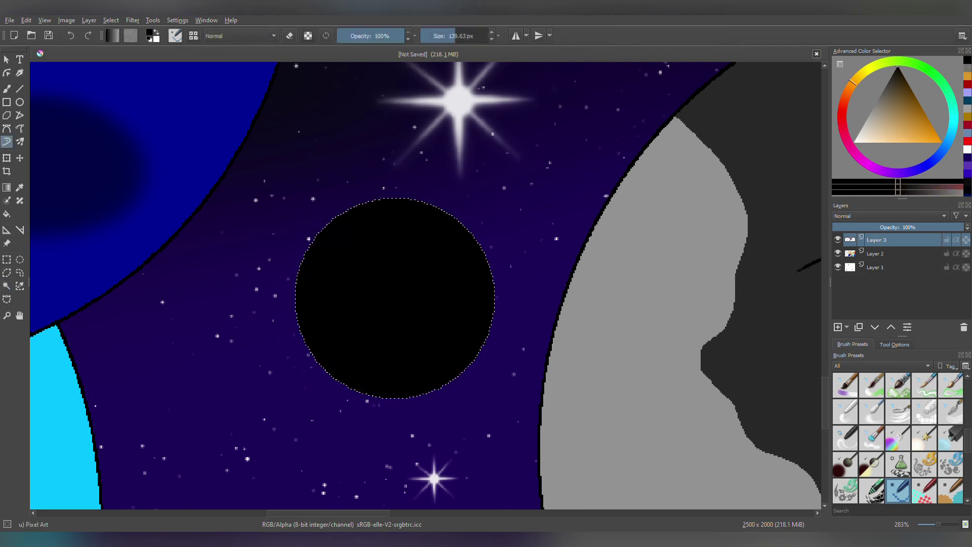
key("bracketleft")
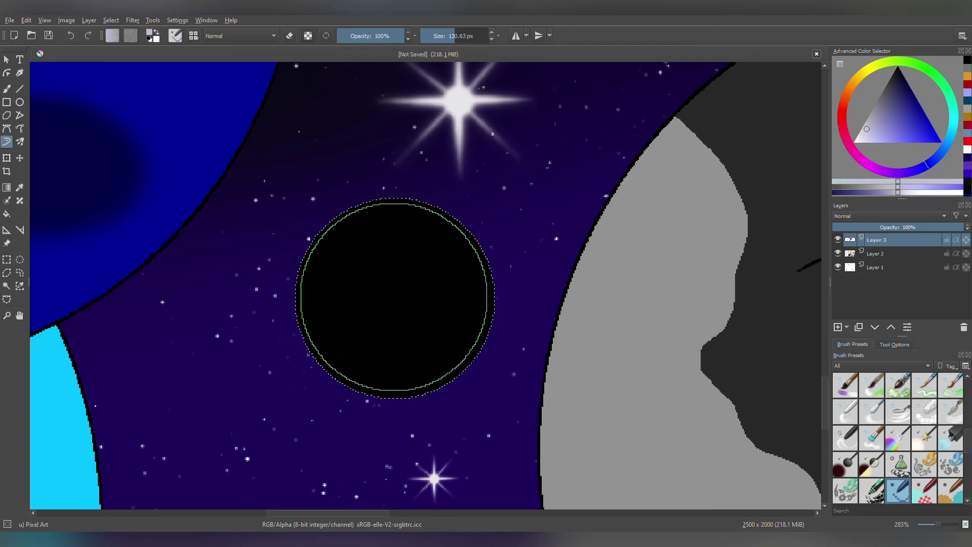
left_click(395, 296)
Step: Draw two solid black eyes and an outlined crescent smile on the small pale moon with a 4.52 px brush
scroll(465, 250, "up", 3)
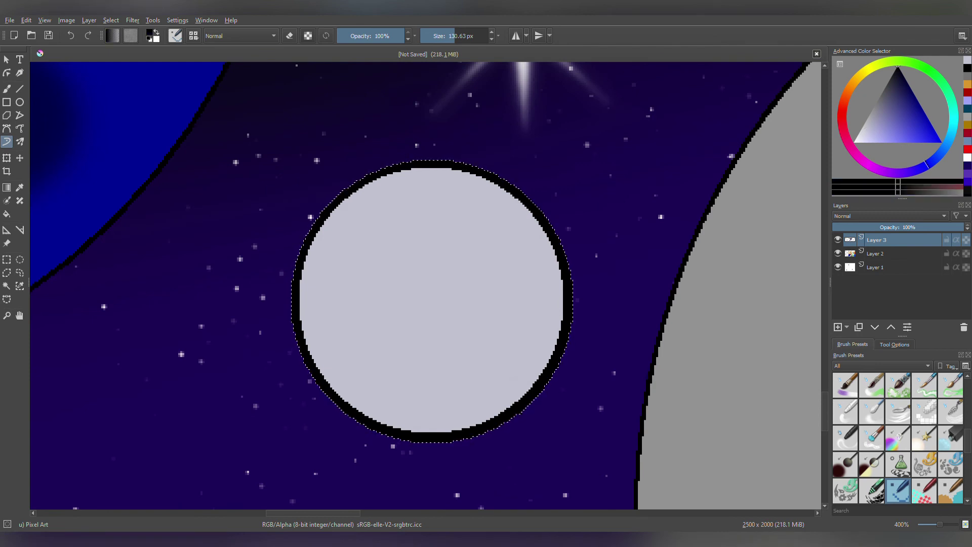
left_click_drag(469, 225, 499, 248)
key("ctrl+z")
key("bracketleft")
key("bracketleft")
key("bracketleft")
key("bracketleft")
key("bracketleft")
key("bracketleft")
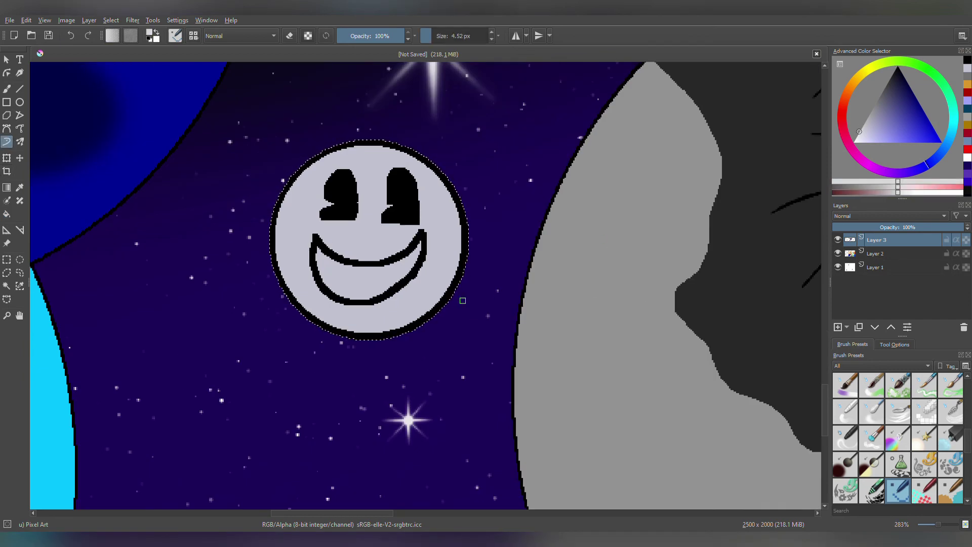
Step: Outline a light grey patch between the small moon's mouth and its lower right edge, and fill it
scroll(462, 301, "up", 4)
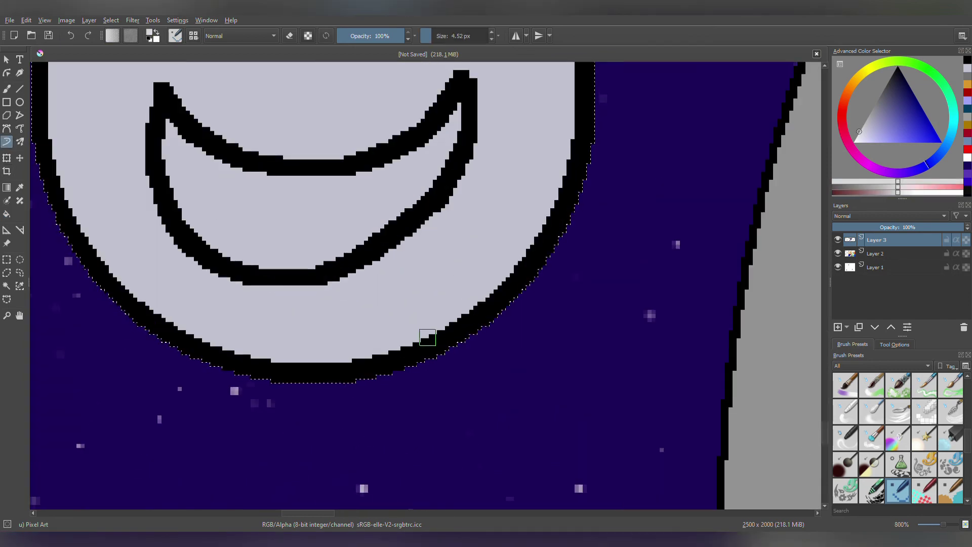
left_click(6, 141)
left_click_drag(400, 349, 368, 269)
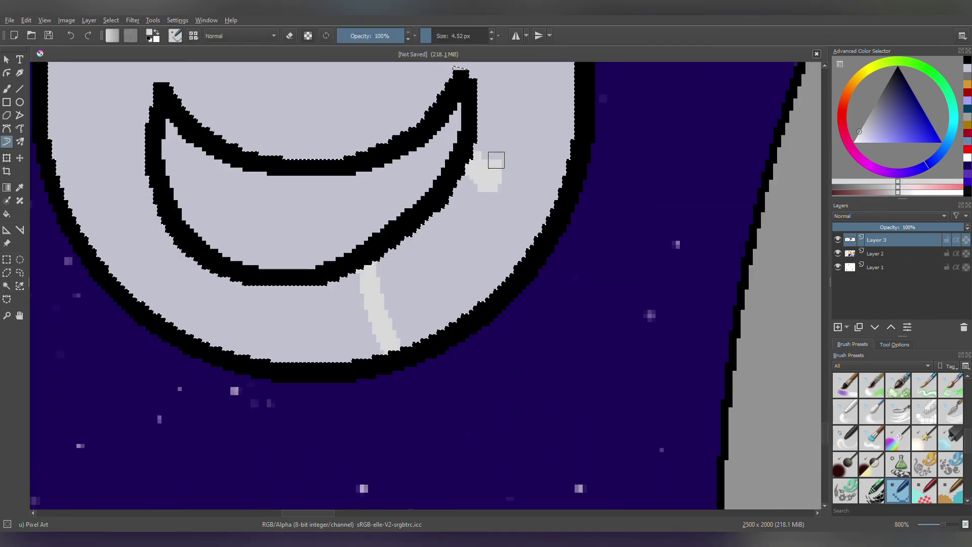
left_click_drag(487, 180, 572, 109)
scroll(237, 143, "up", 1)
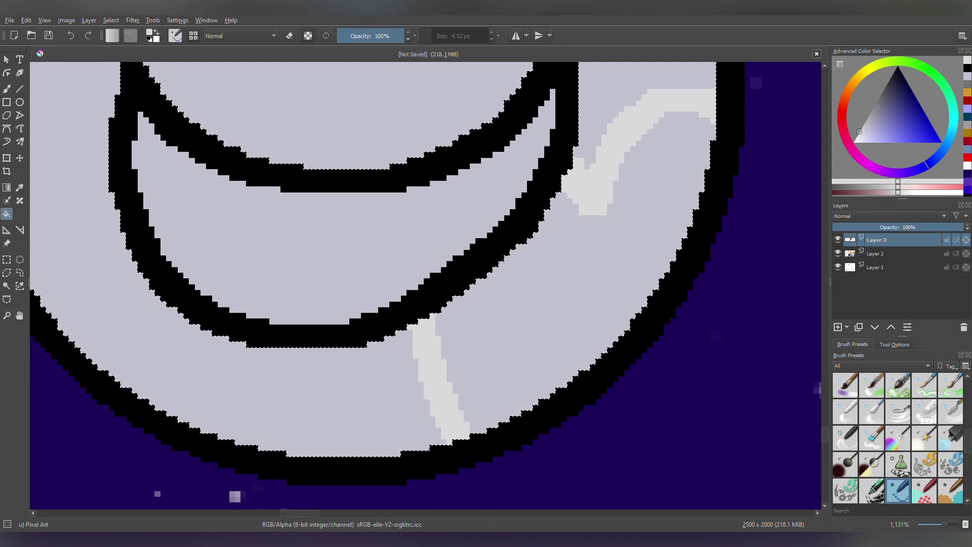
scroll(426, 284, "down", 5)
scroll(426, 284, "up", 2)
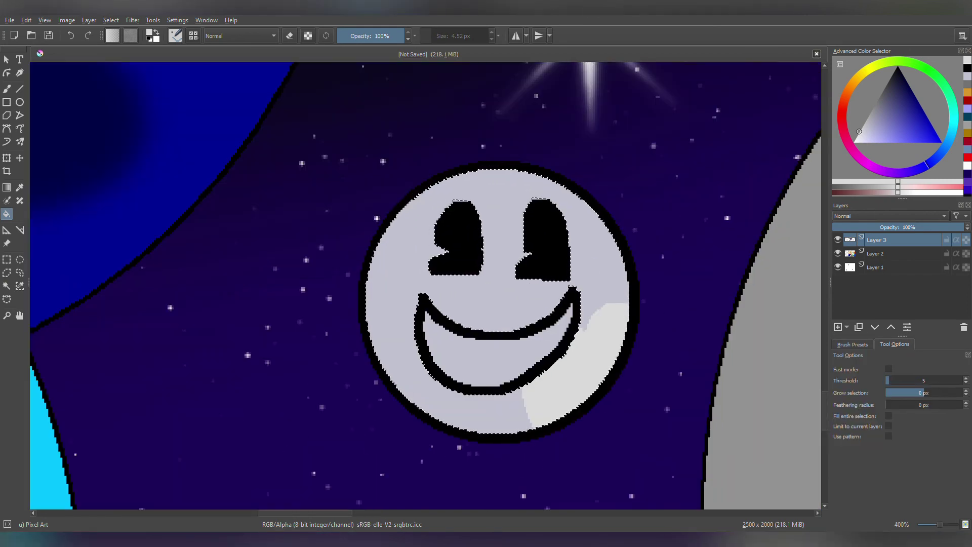
Step: Choose a pale peach colour, outline diagonal patches across the small moon's face at 4.52 px, and fill them
left_click_drag(903, 133, 878, 126)
left_click(853, 344)
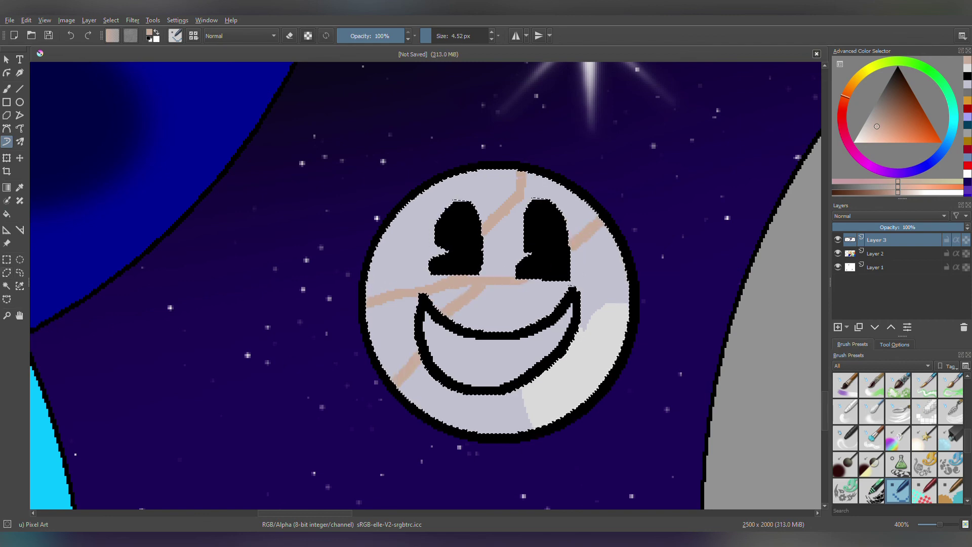
scroll(496, 299, "up", 1)
scroll(497, 299, "down", 3)
Step: Reset the foreground colour to black and fill the inside of the small moon's smiling mouth
key("d")
scroll(355, 243, "up", 3)
scroll(426, 283, "down", 6)
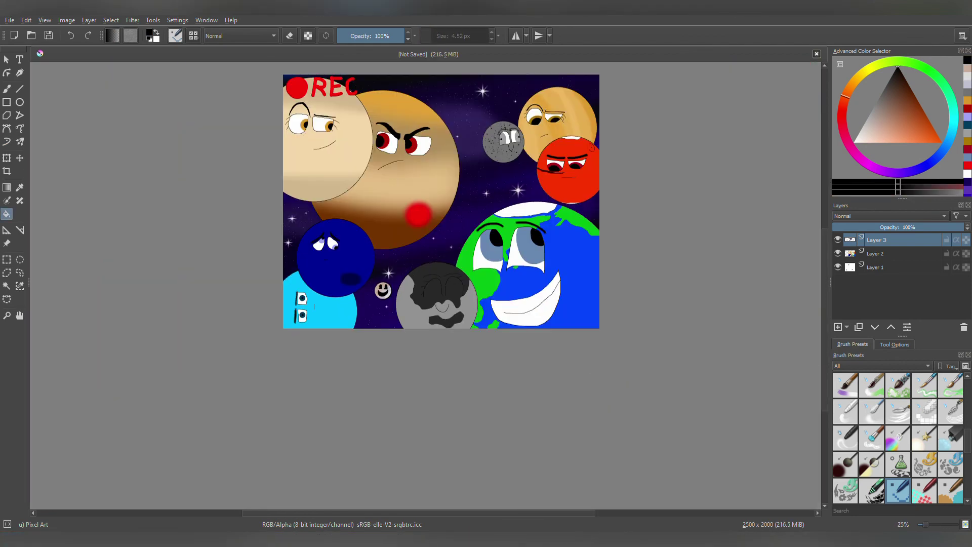
scroll(425, 283, "up", 1)
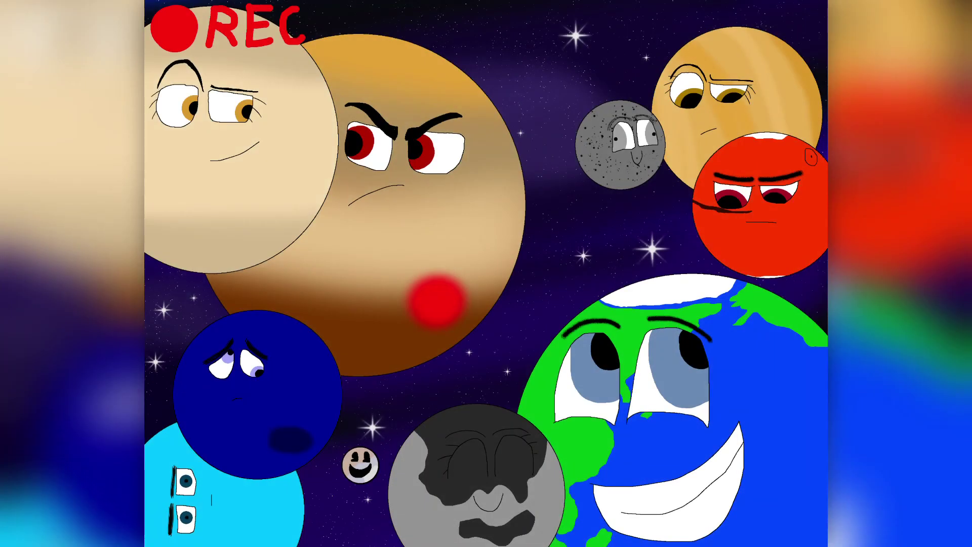